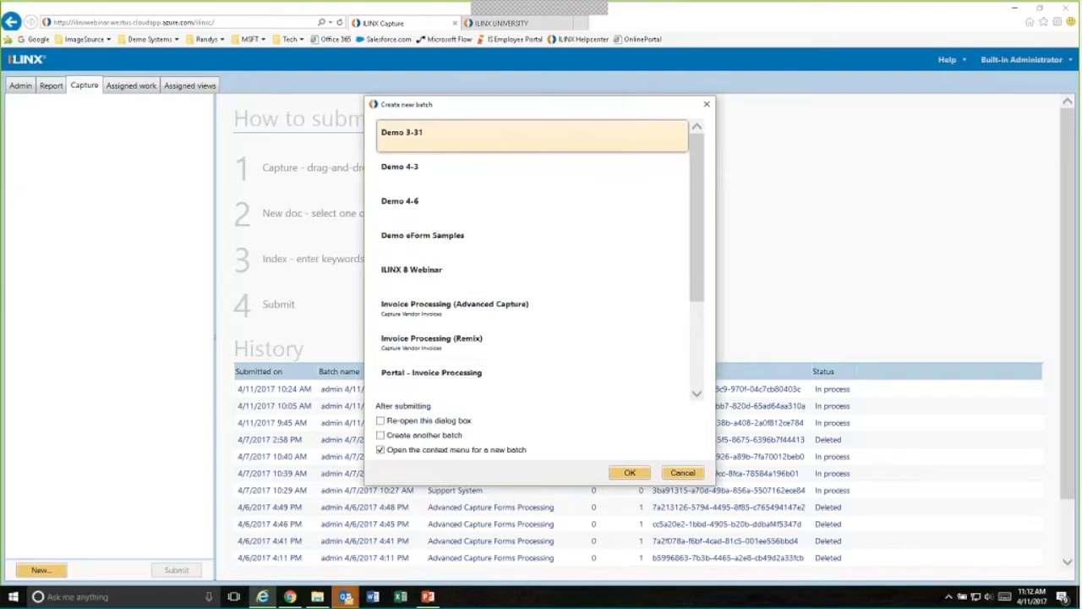
# - Create an ILINX 8 Webinar batch and fill its form from the Access National Corporation record, looking up "acc" in Company
pyautogui.click(422, 279)
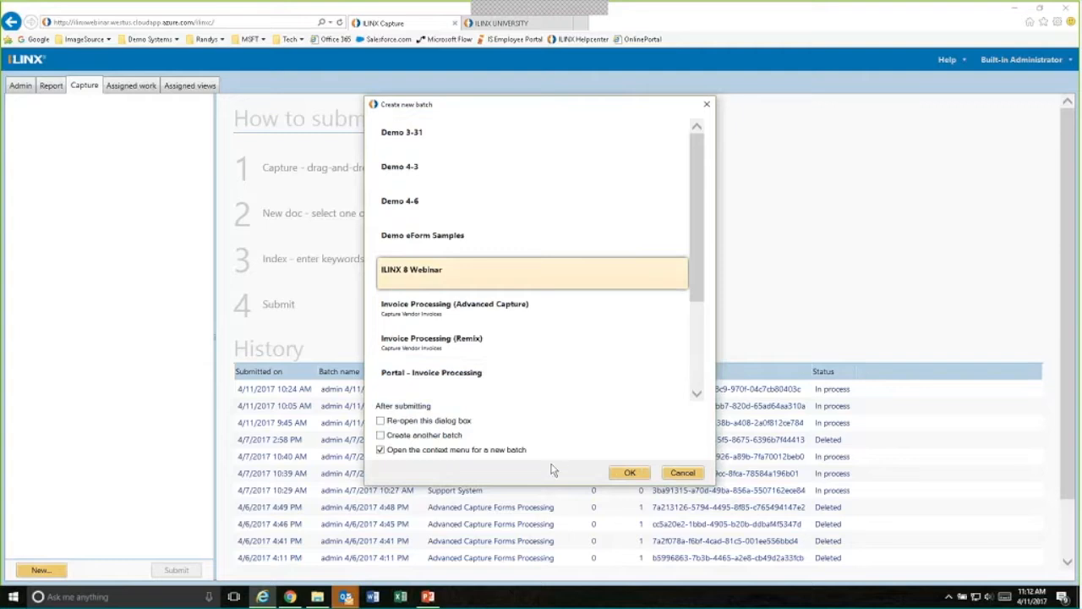
pyautogui.click(629, 472)
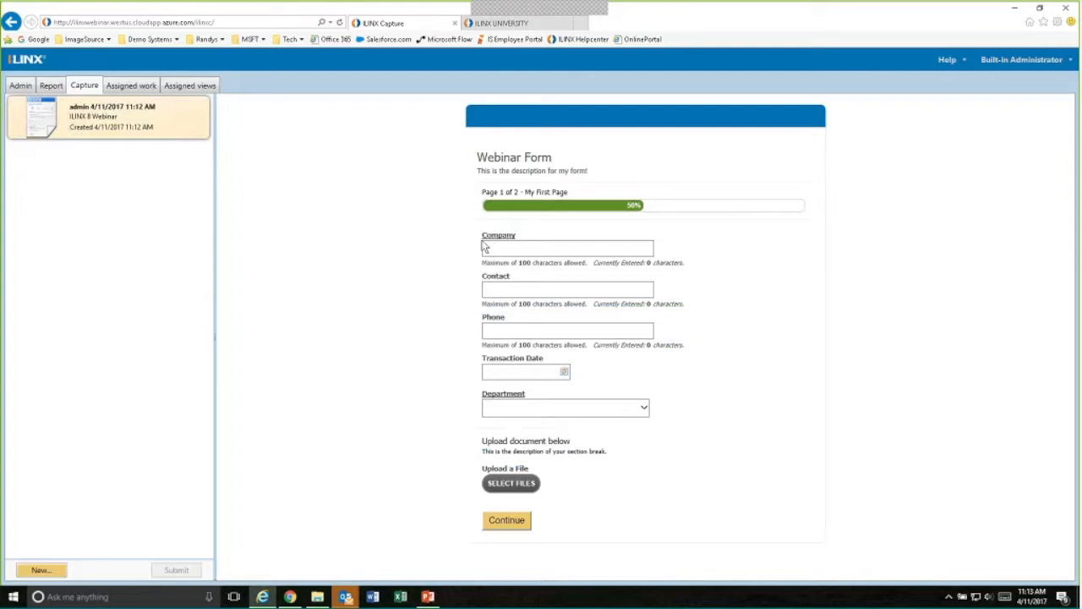
pyautogui.click(513, 248)
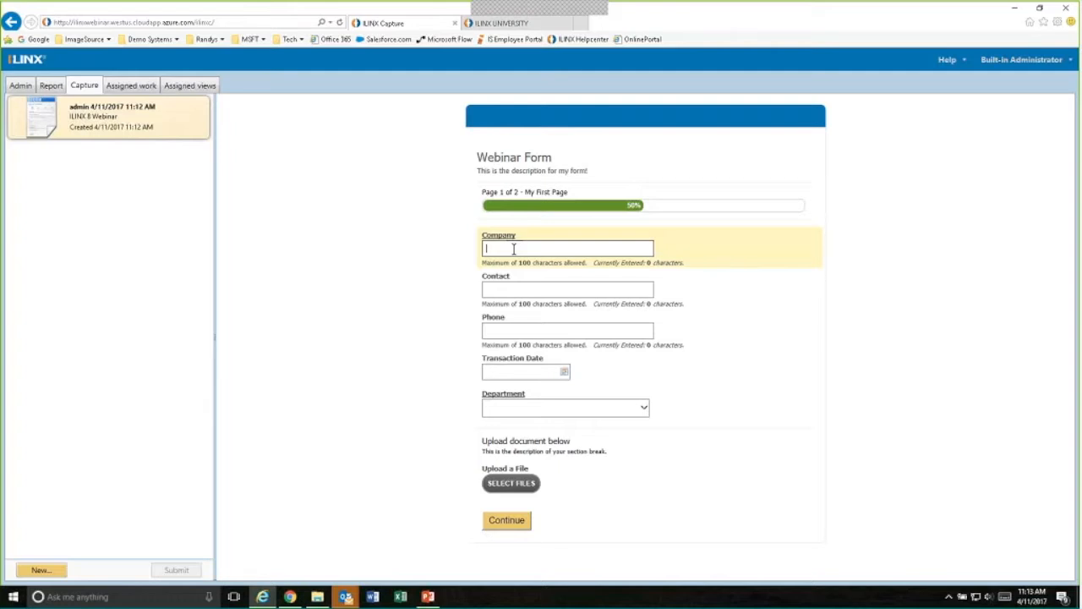
pyautogui.write('a')
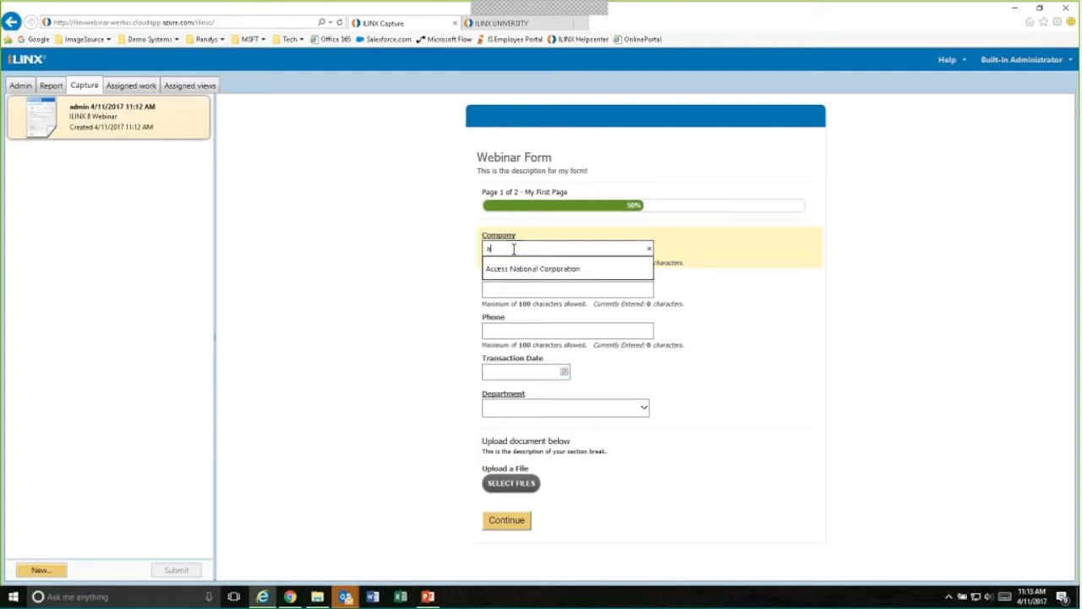
pyautogui.write('cc')
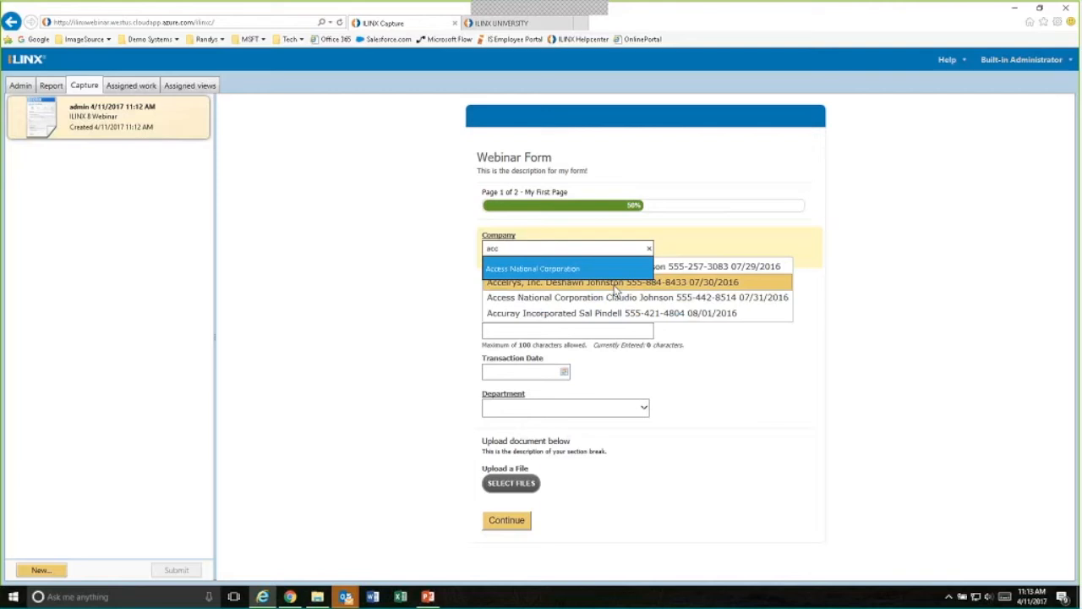
pyautogui.click(709, 304)
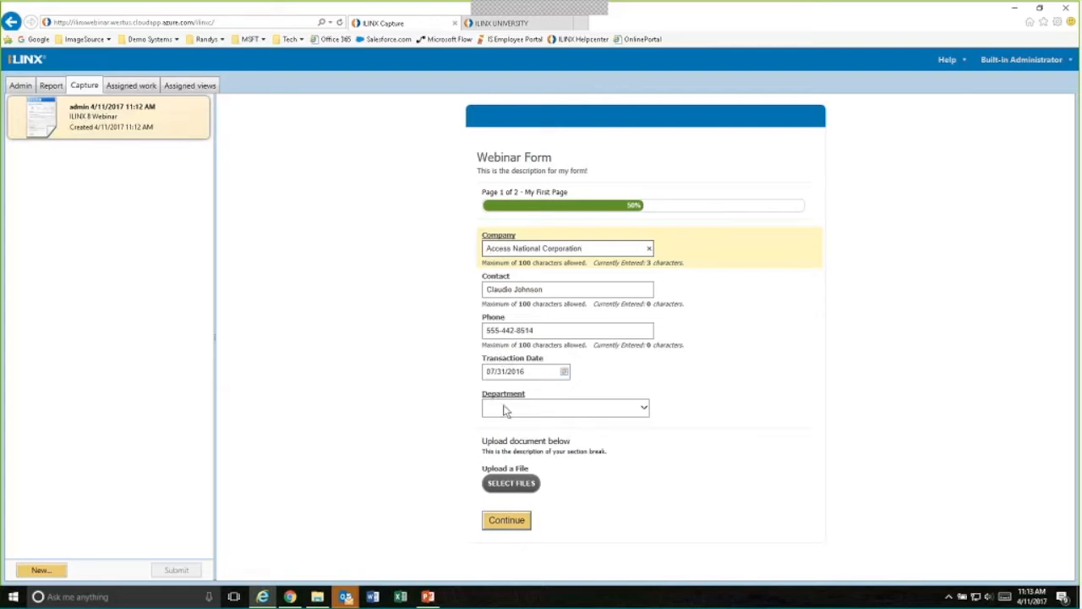
# - Set the form's Department to Finance after trying Concealed Handgun Permits
pyautogui.click(644, 409)
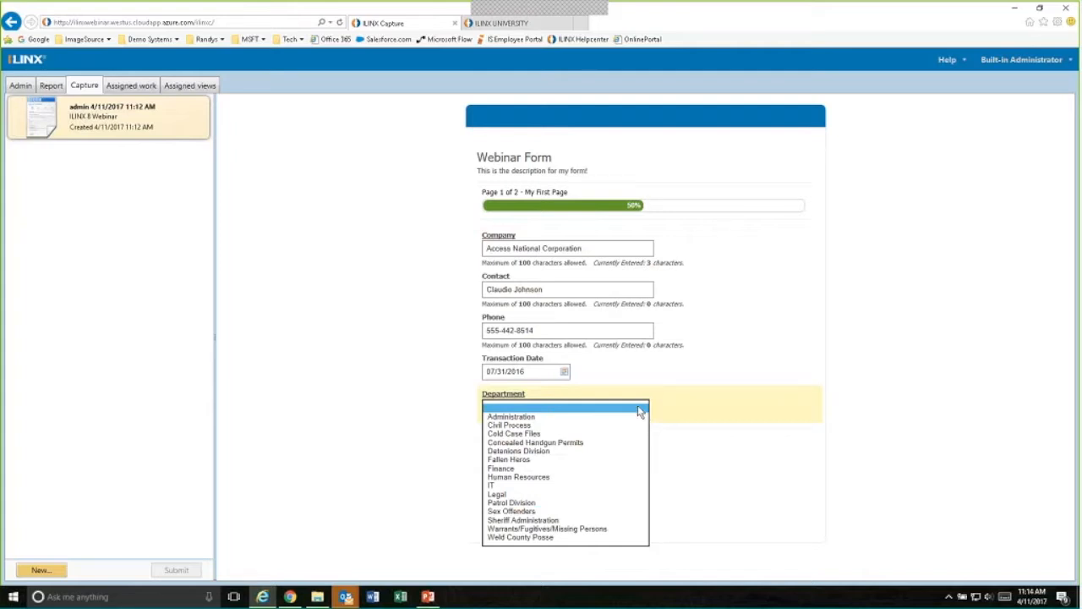
pyautogui.click(532, 441)
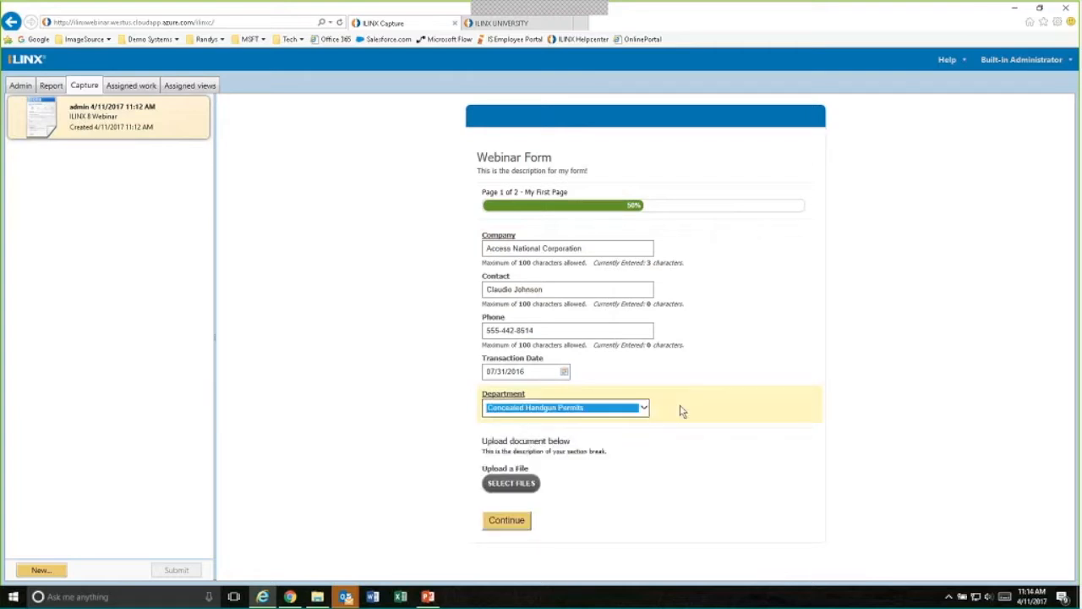
pyautogui.click(642, 407)
pyautogui.click(518, 433)
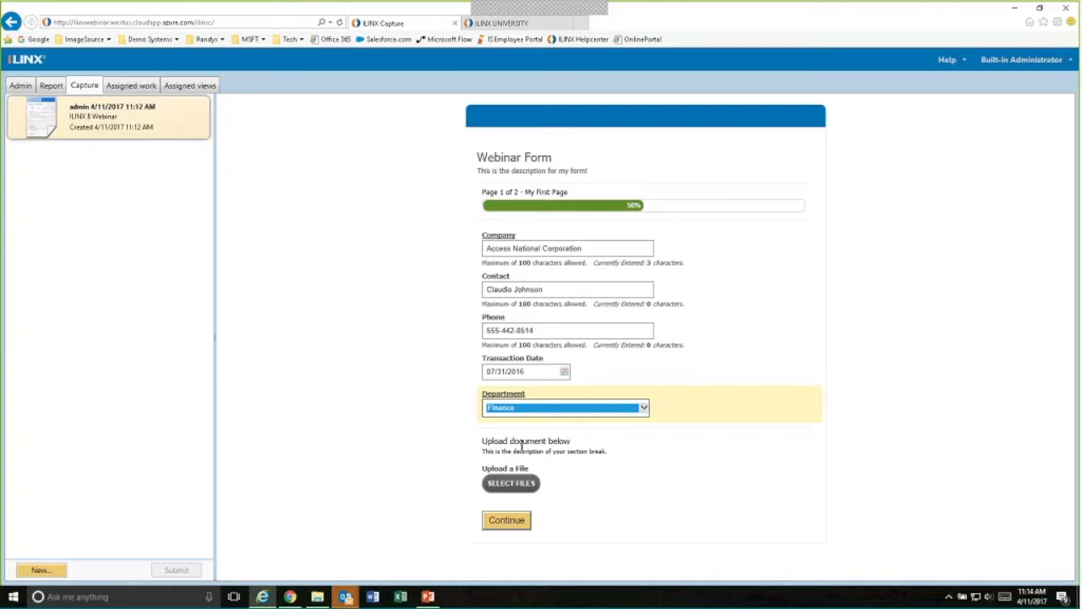
# - Upload bkg_check_form.tif to the form with document type Other Document and the description "Demo doc"
pyautogui.click(505, 483)
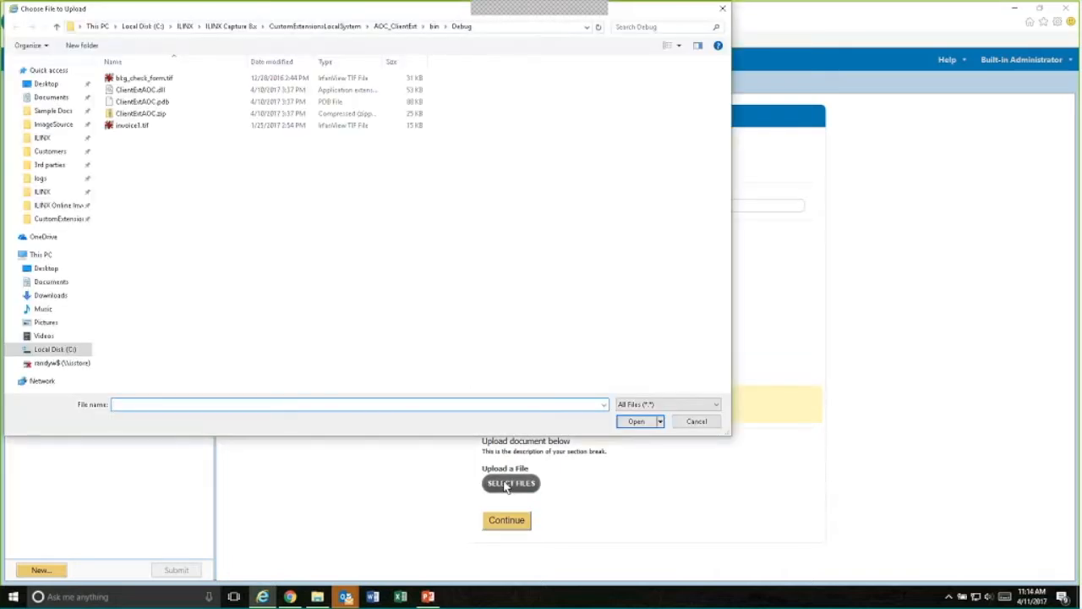
pyautogui.doubleClick(137, 80)
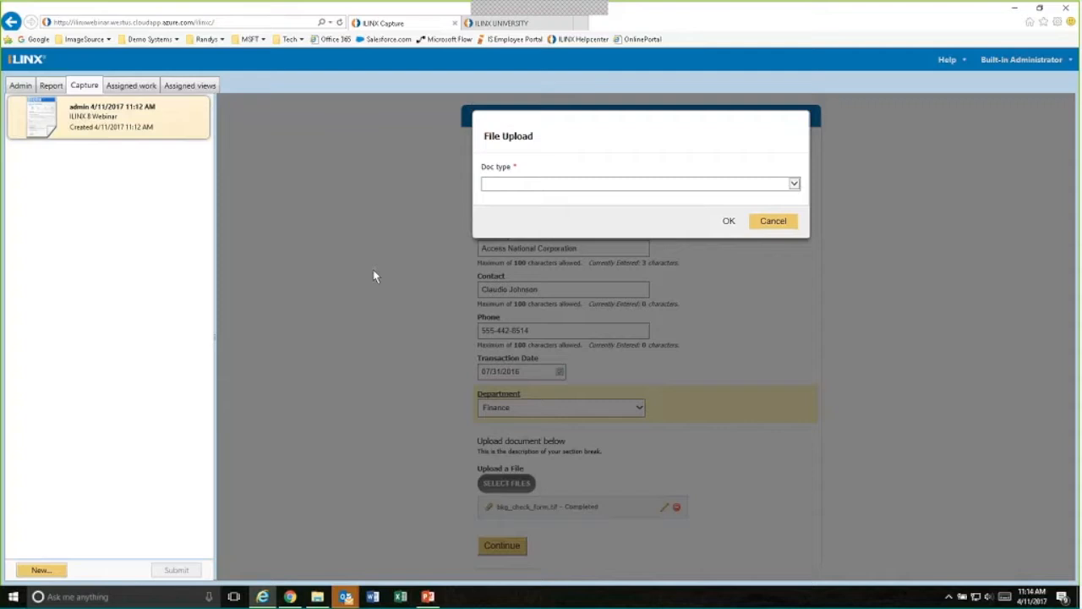
pyautogui.click(794, 183)
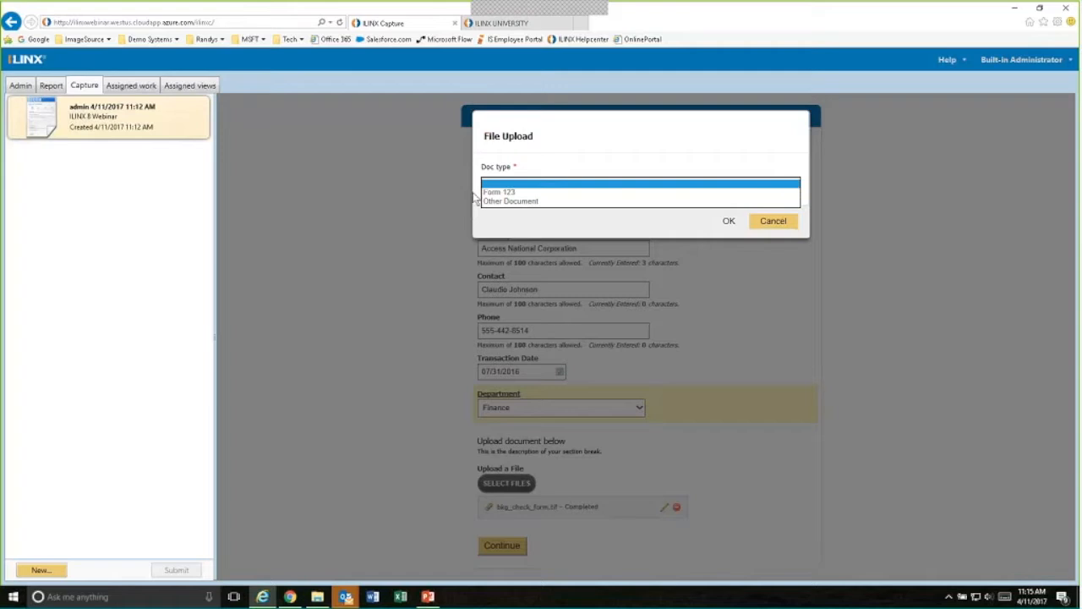
pyautogui.click(504, 200)
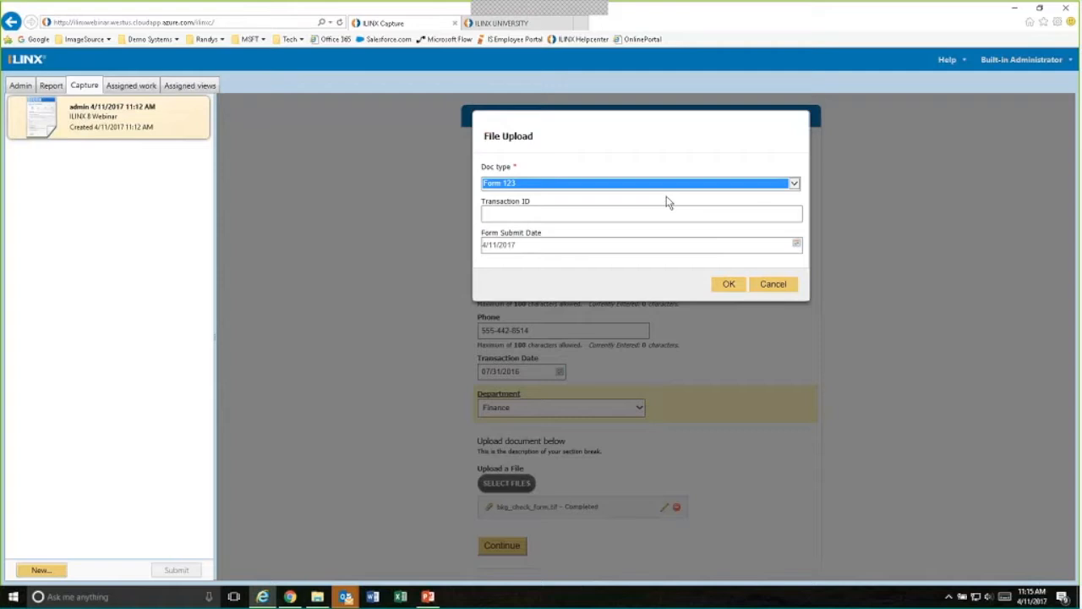
pyautogui.click(794, 183)
pyautogui.click(578, 194)
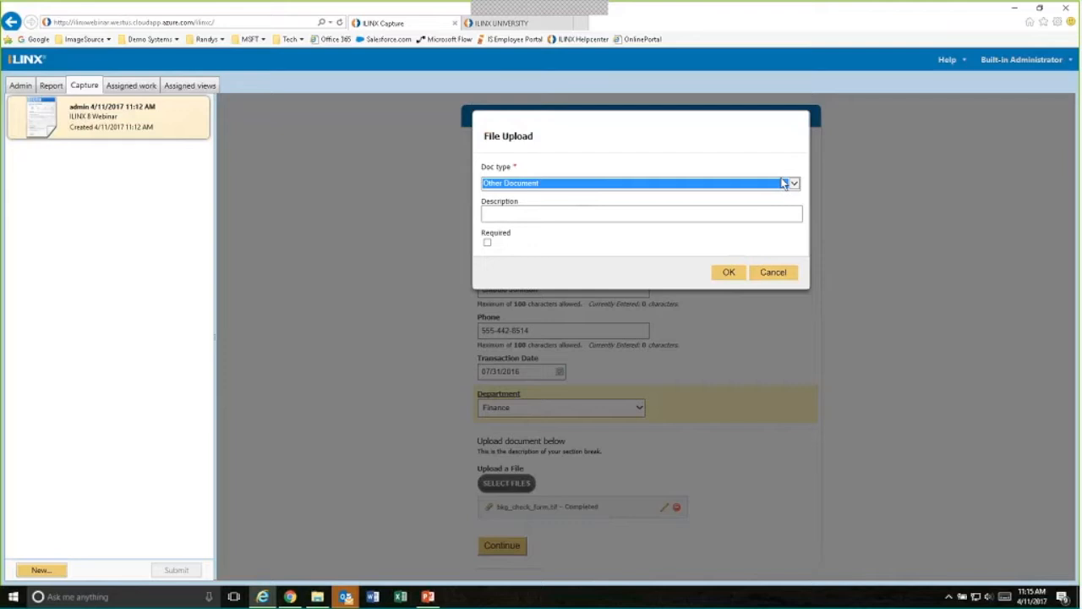
pyautogui.click(511, 214)
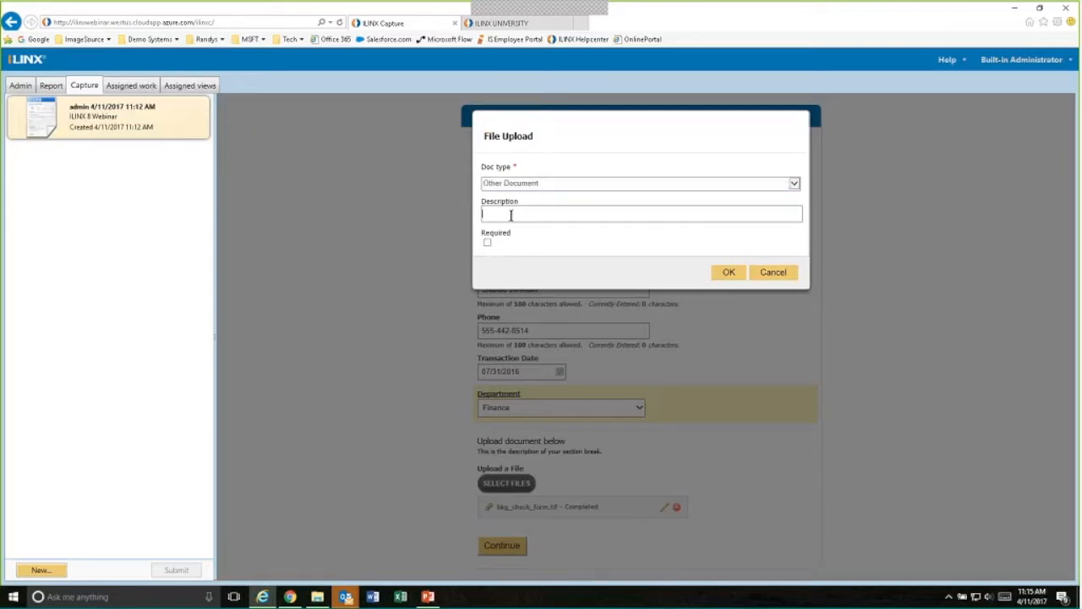
pyautogui.write('Demo doc')
pyautogui.click(728, 272)
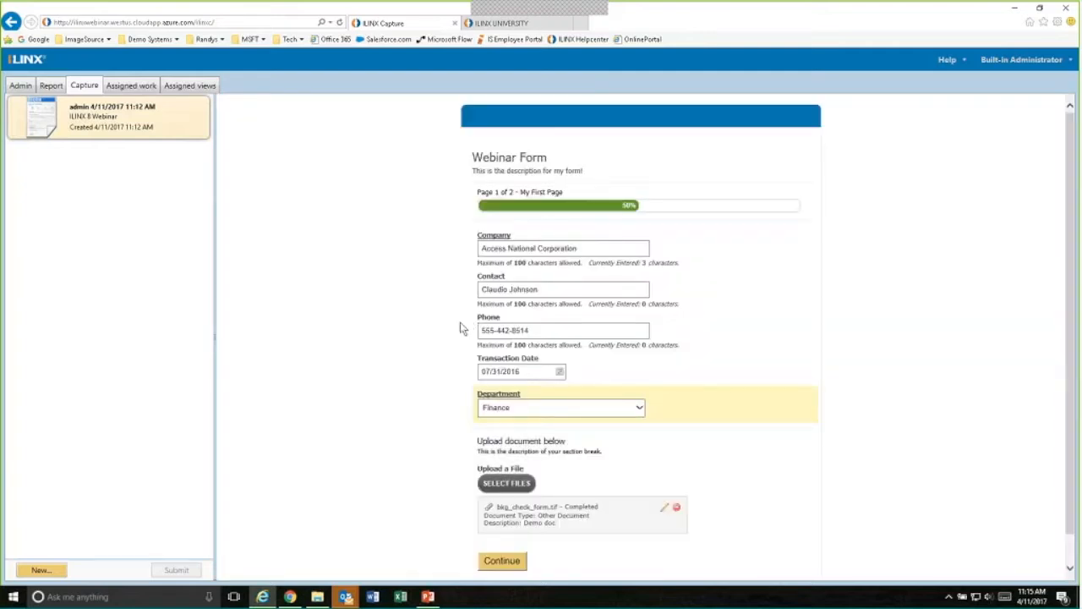
# - Complete the form's second page with answers A, B, A and C and a drawn signature, and submit it
pyautogui.scroll(-1, 461, 329)
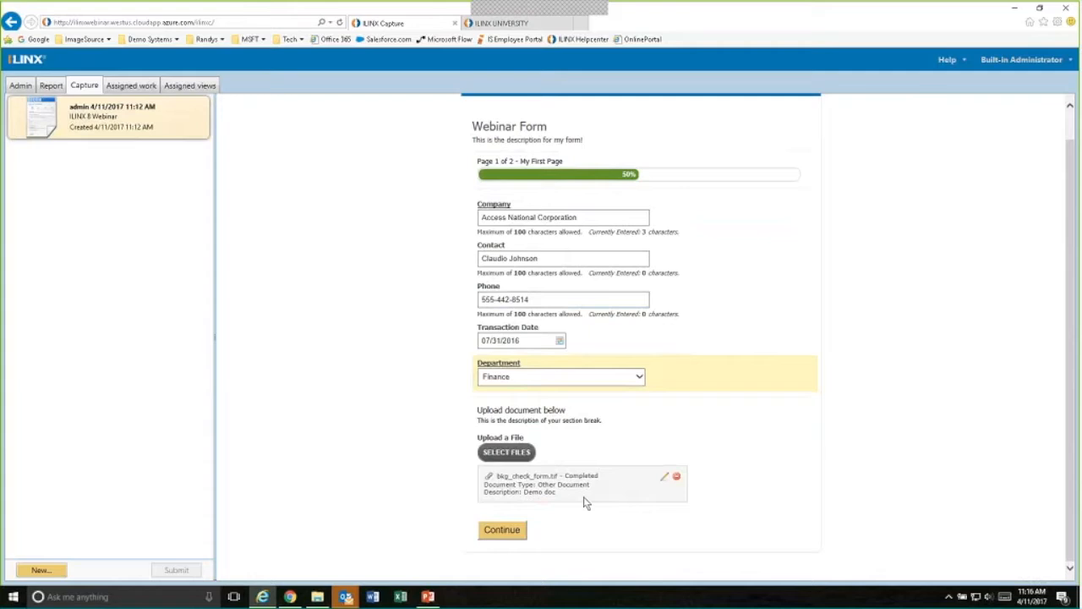
pyautogui.click(502, 531)
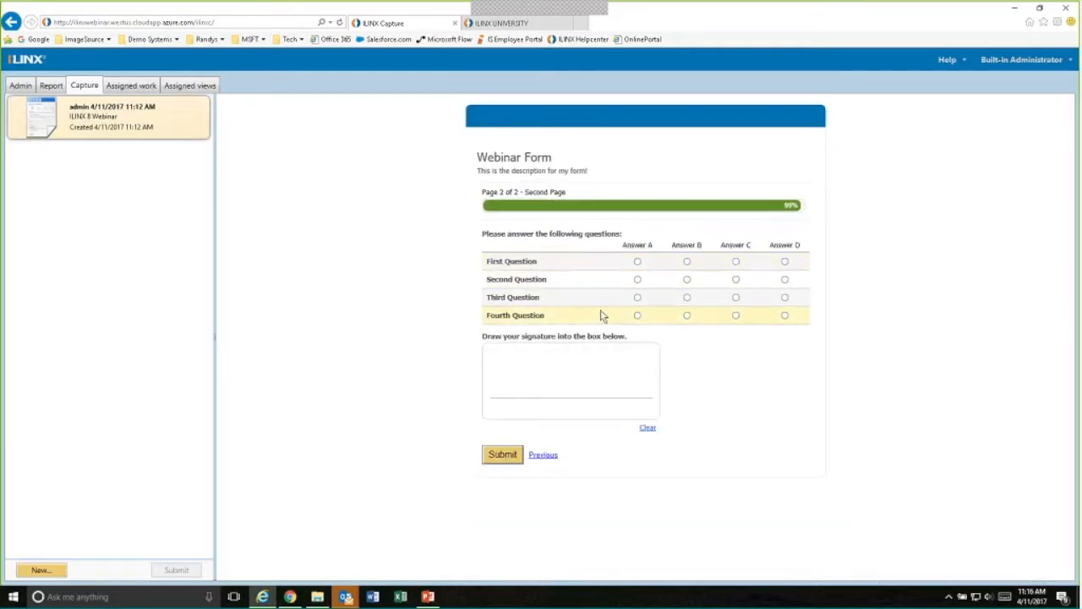
pyautogui.click(637, 261)
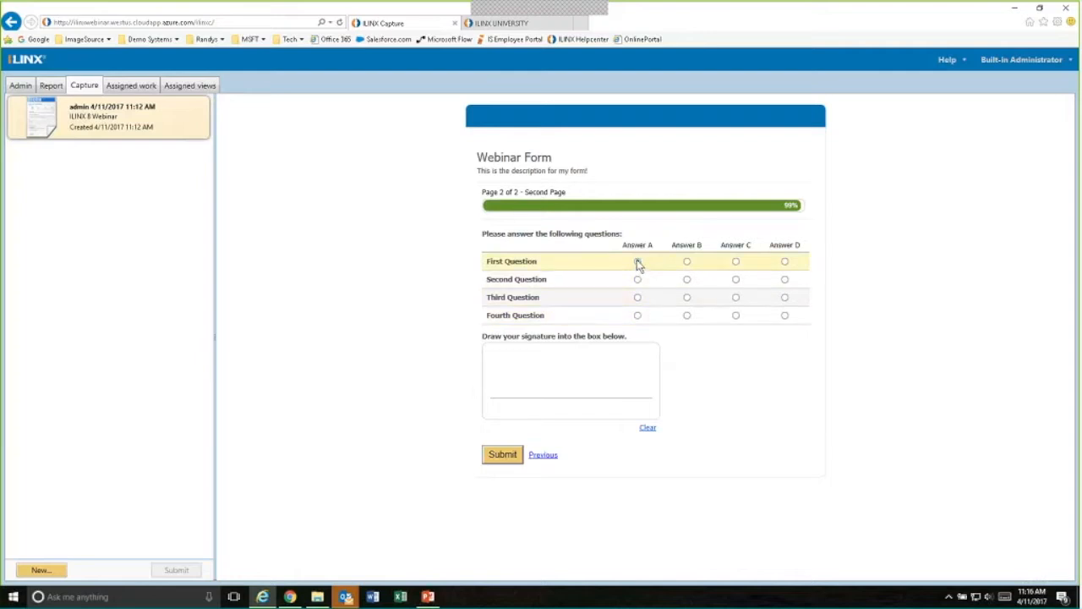
pyautogui.click(686, 279)
pyautogui.click(638, 297)
pyautogui.click(735, 315)
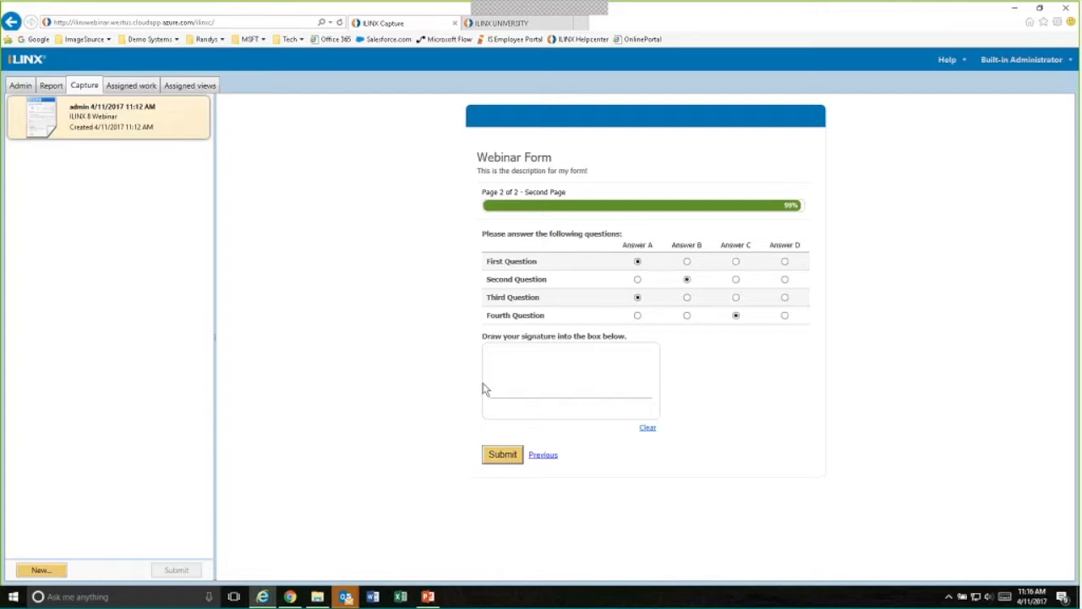
pyautogui.moveTo(497, 380)
pyautogui.mouseDown()
pyautogui.moveTo(546, 384)
pyautogui.moveTo(644, 352)
pyautogui.mouseUp()
pyautogui.click(502, 454)
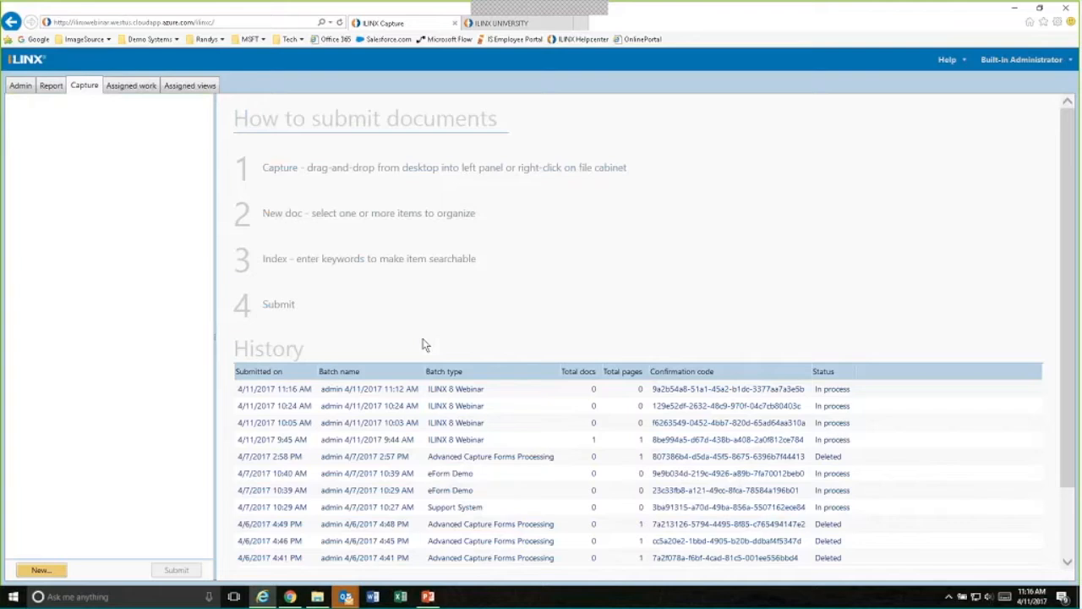
# - Refresh the assigned work list, download the first Access National Corporation batch and view its Other Document page
pyautogui.click(131, 86)
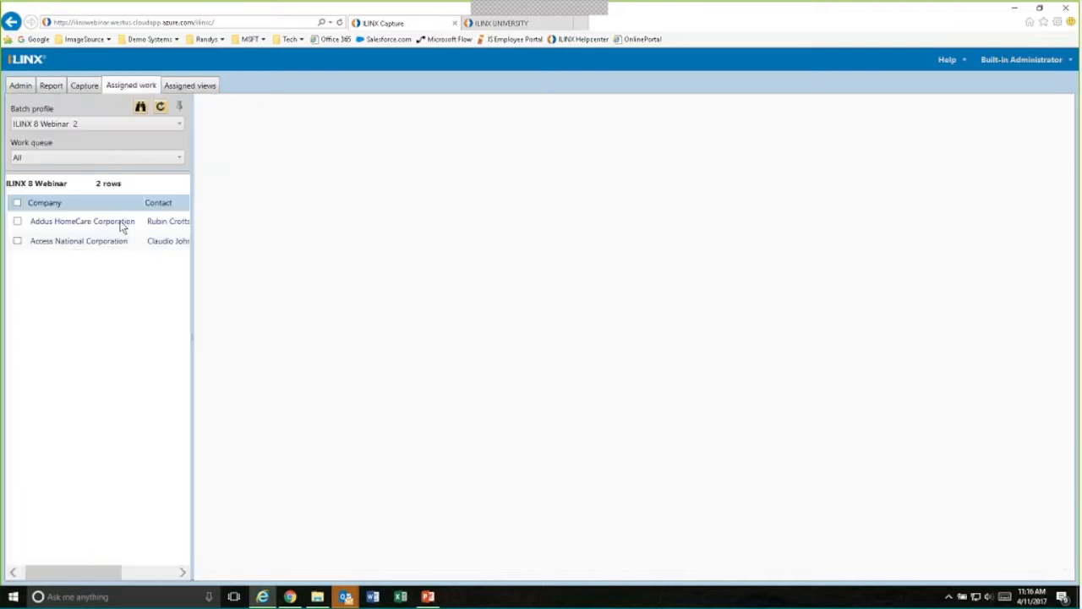
pyautogui.click(161, 109)
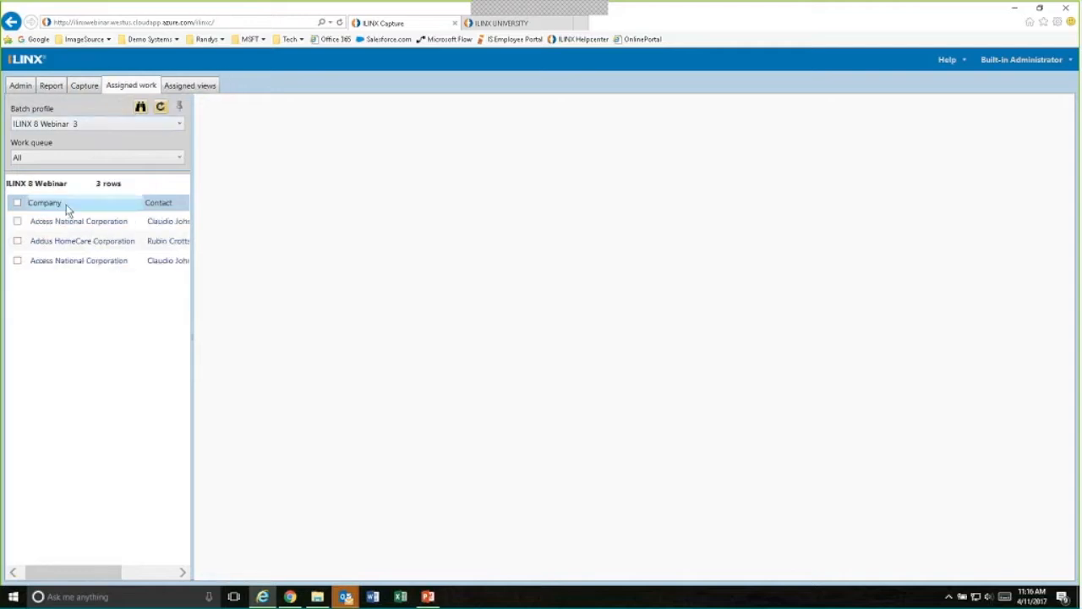
pyautogui.click(68, 222)
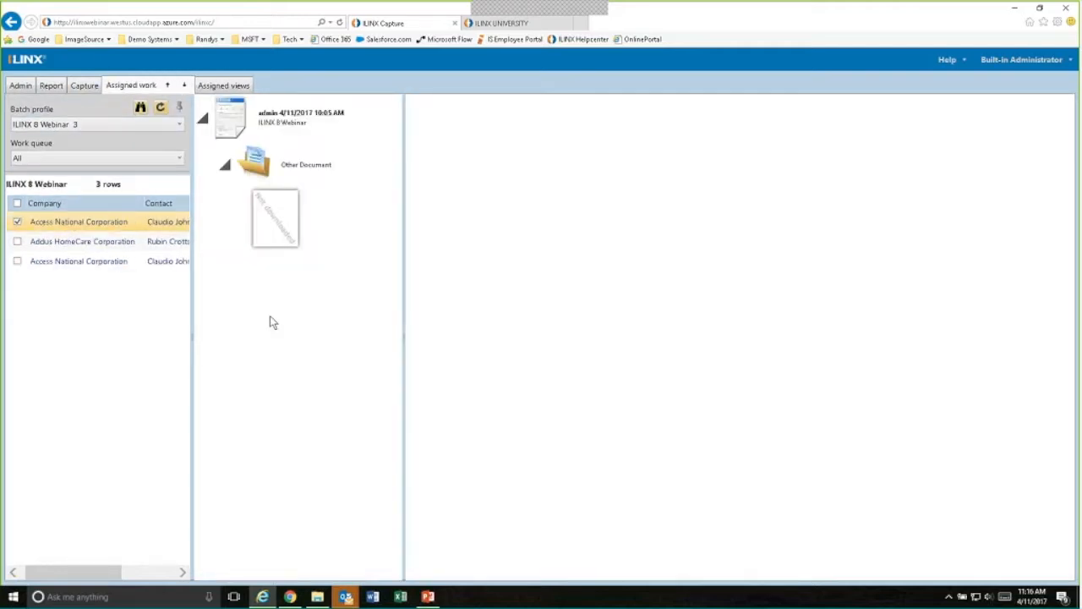
pyautogui.click(363, 130)
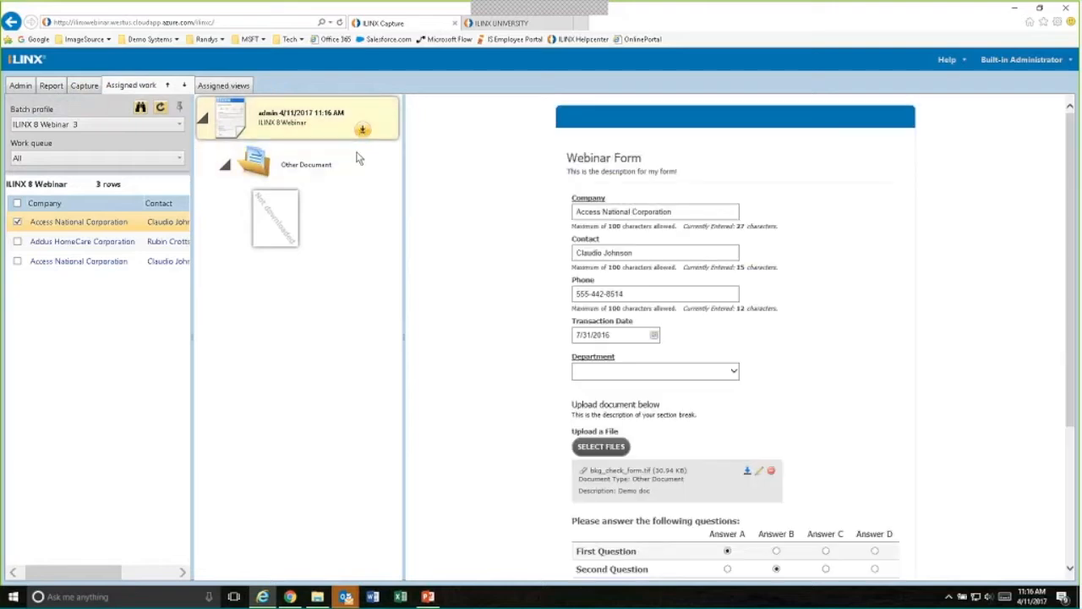
pyautogui.click(283, 235)
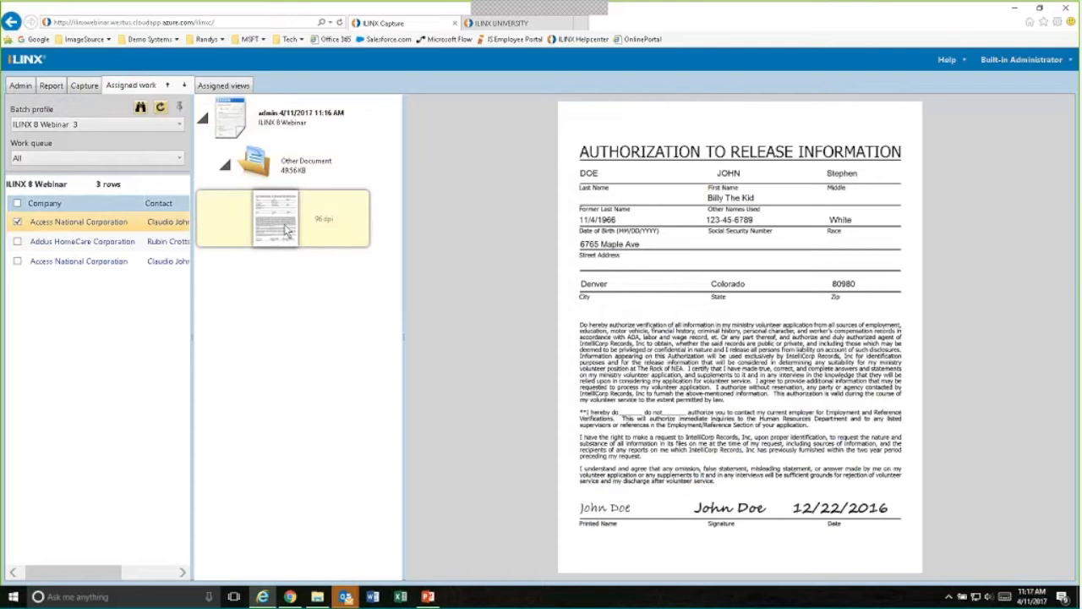
# - In the batch's form, change the First Question to Answer B and the Second Question to Answer A
pyautogui.click(269, 122)
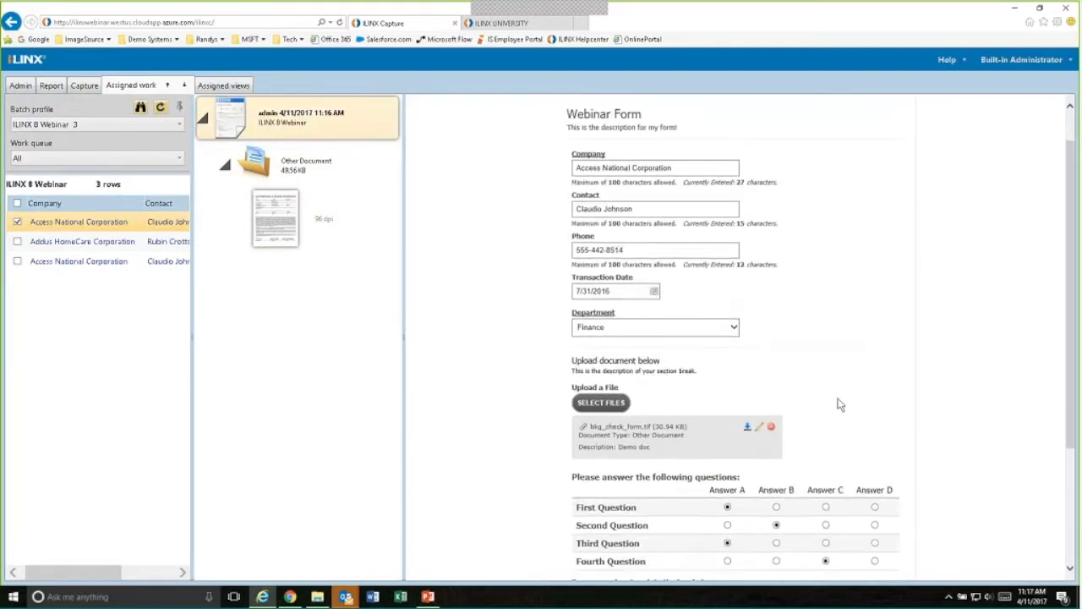
pyautogui.scroll(-3, 838, 403)
pyautogui.click(776, 405)
pyautogui.click(727, 424)
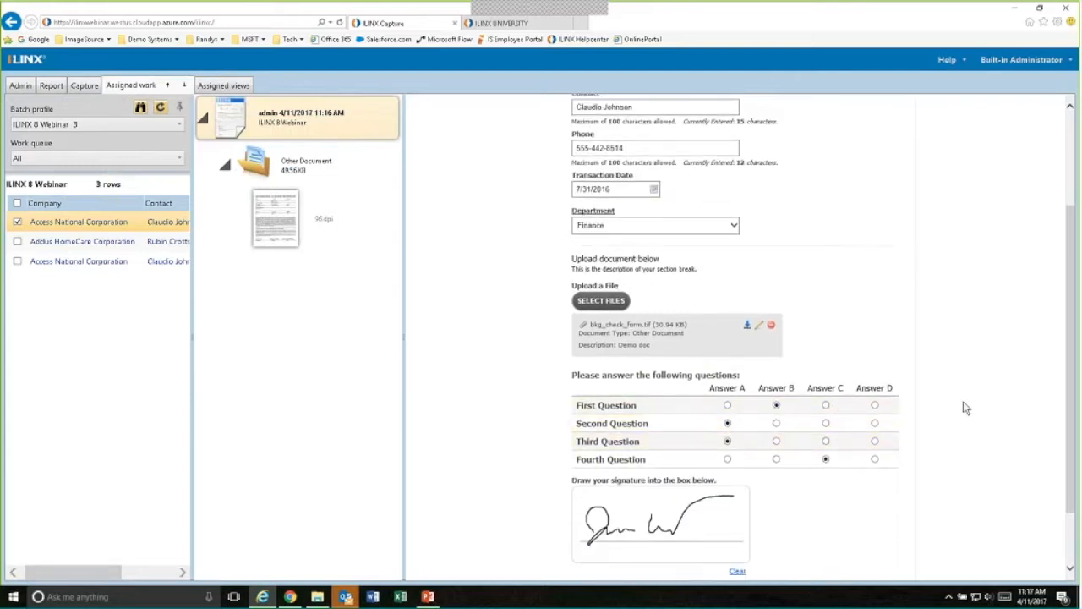
pyautogui.scroll(3, 966, 408)
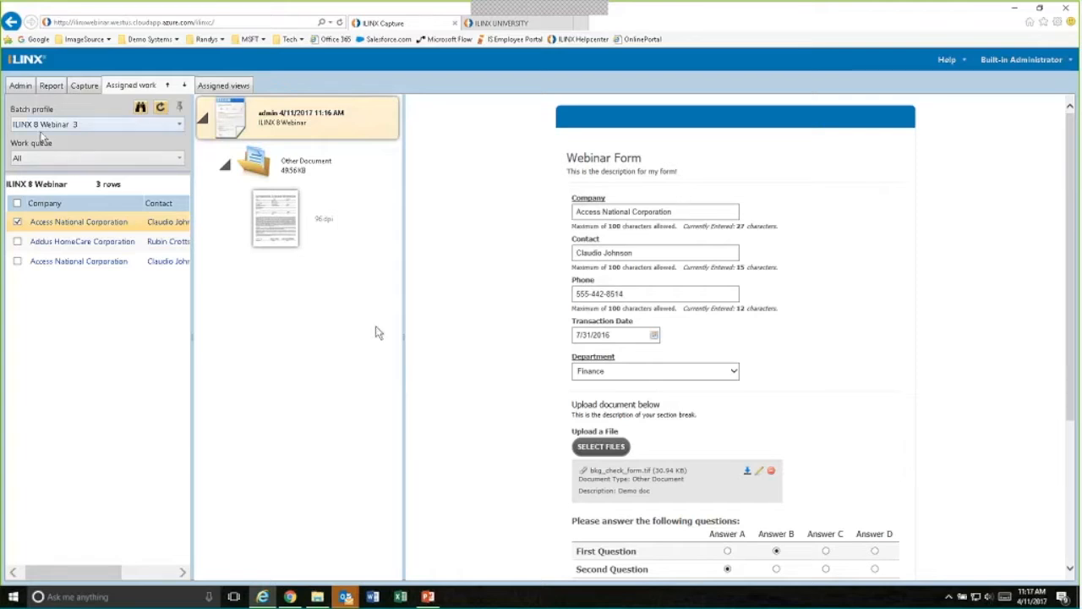
# - Open the Webinar Form of the ILINX 8 Webinar batch profile for editing in the eForm designer
pyautogui.click(20, 87)
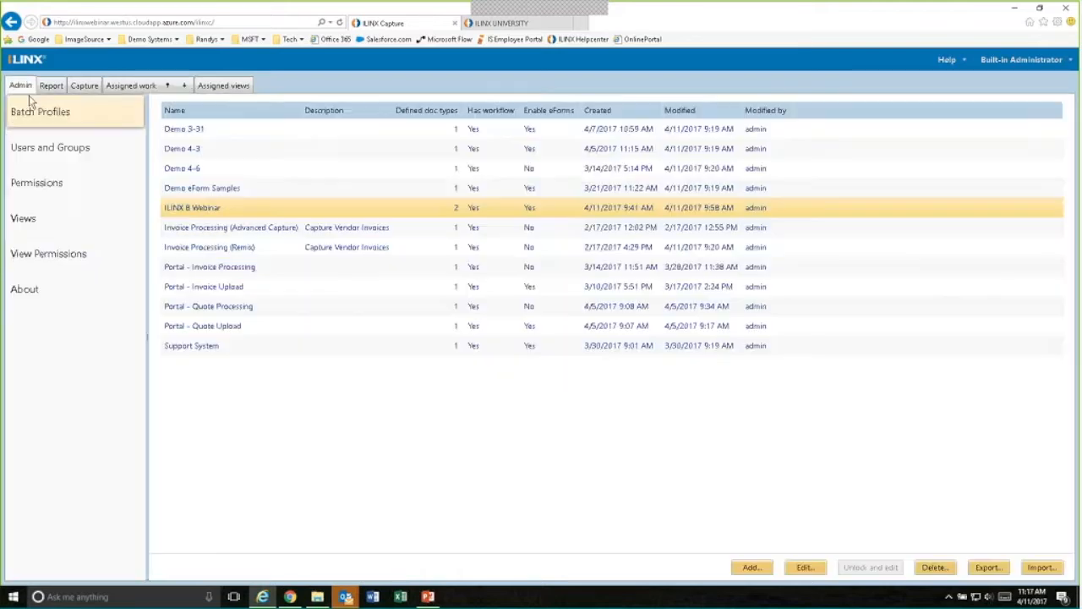
pyautogui.rightClick(198, 210)
pyautogui.click(253, 324)
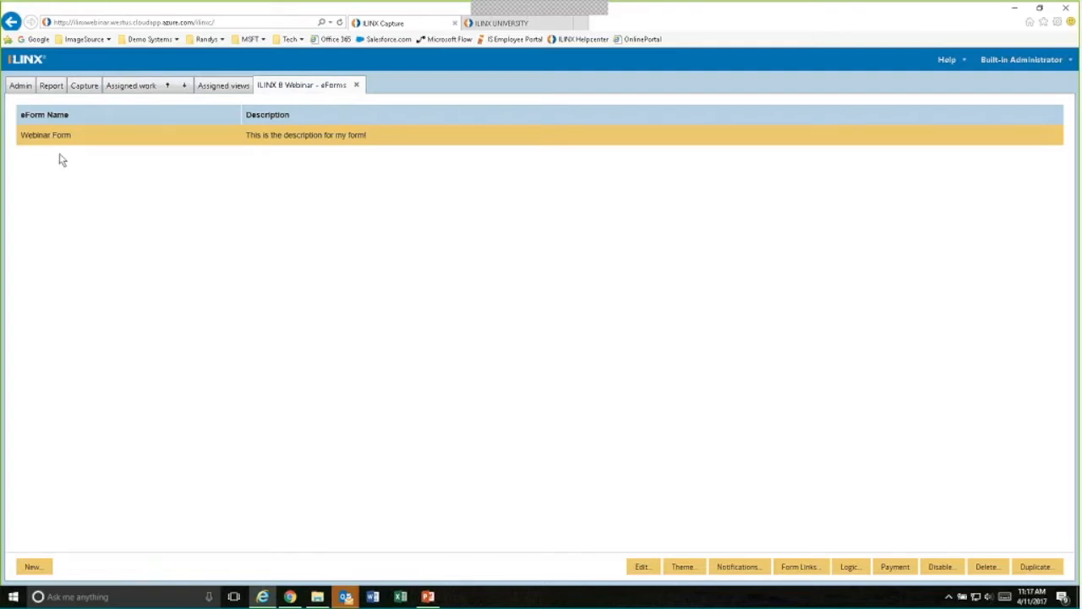
pyautogui.click(643, 569)
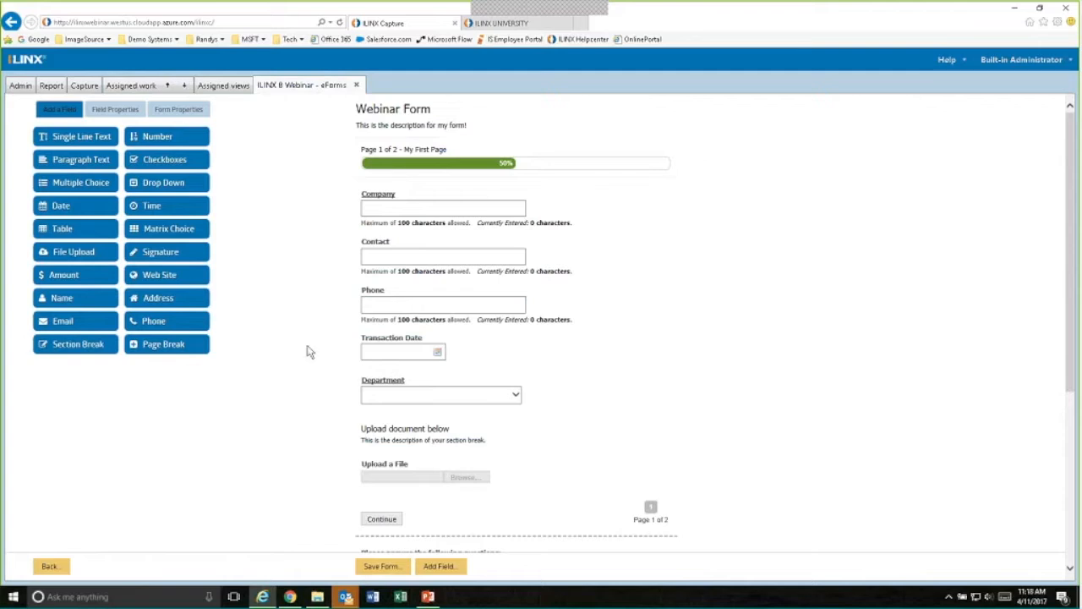
# - Review the fields on both pages of the Webinar Form and examine its form-level properties
pyautogui.scroll(-1, 291, 330)
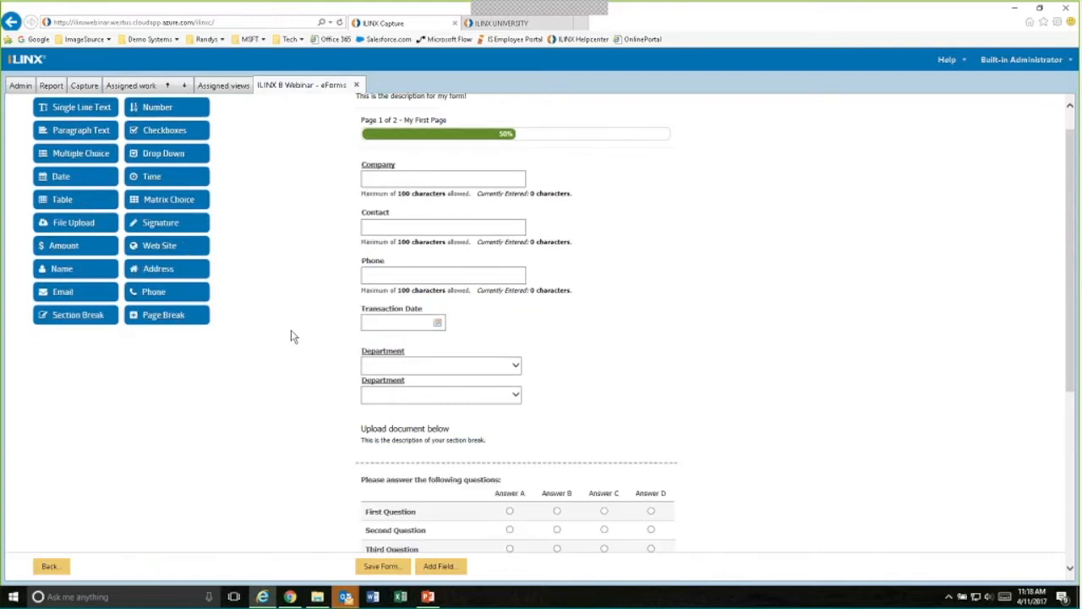
pyautogui.scroll(-2, 291, 329)
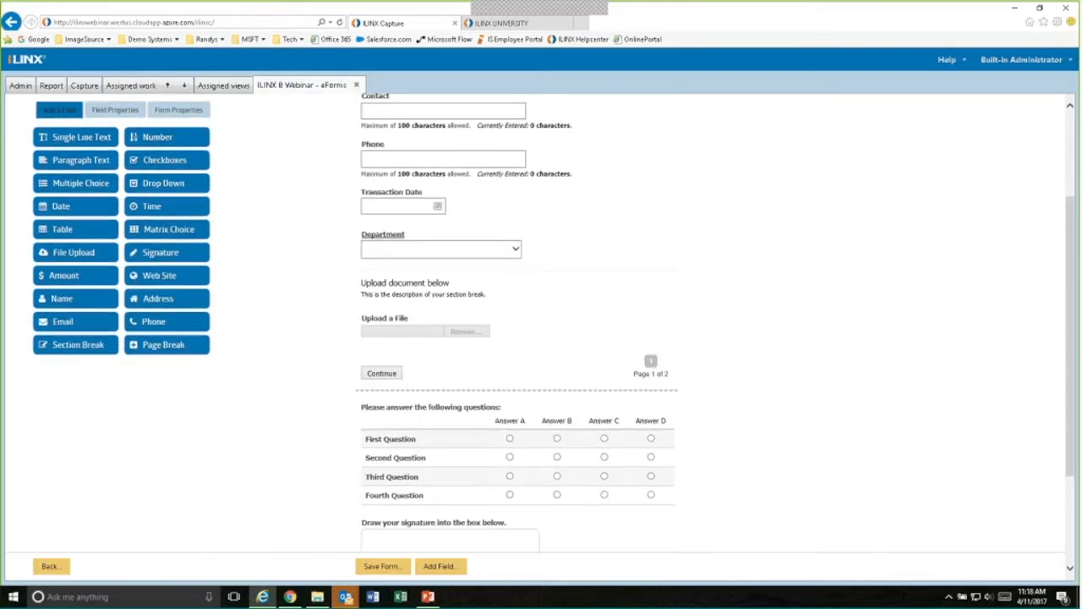
pyautogui.click(178, 110)
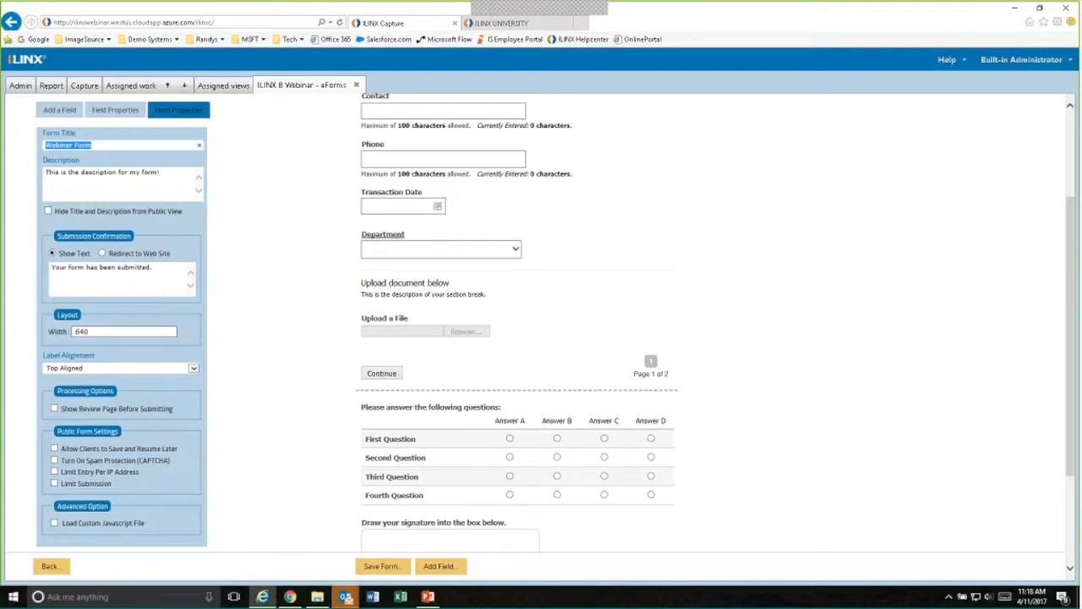
pyautogui.scroll(3, 222, 491)
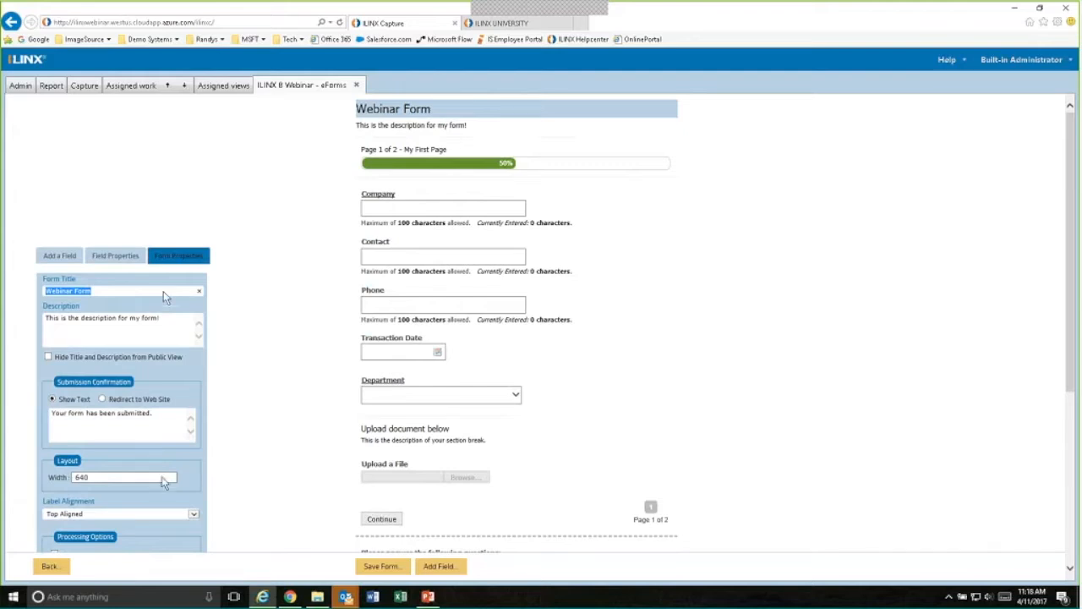
# - Examine the field properties of Company, Contact, Phone, Transaction Date and Department in turn
pyautogui.click(591, 229)
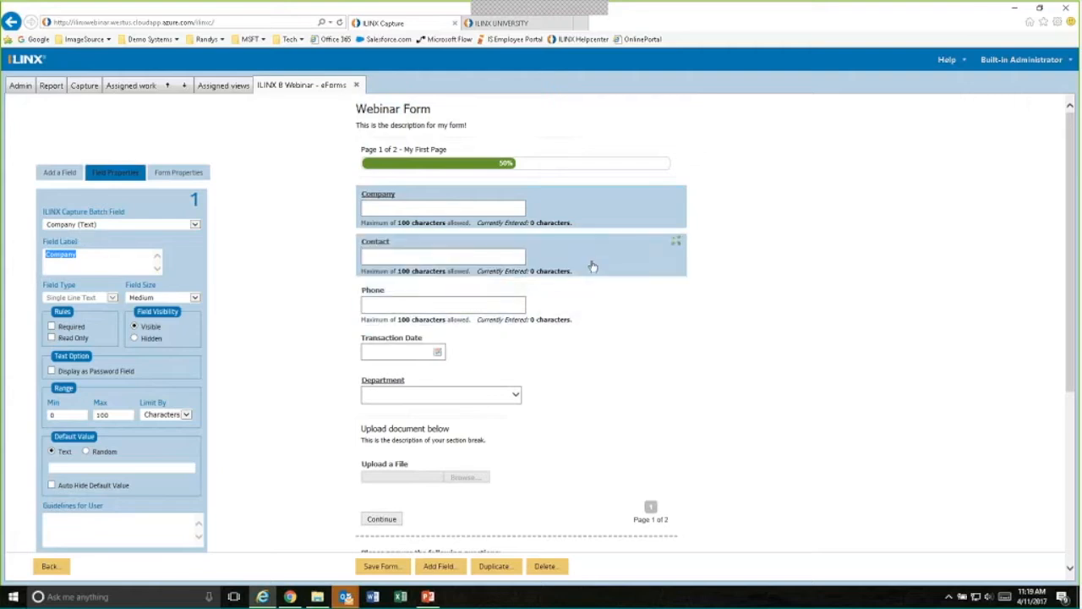
pyautogui.click(496, 272)
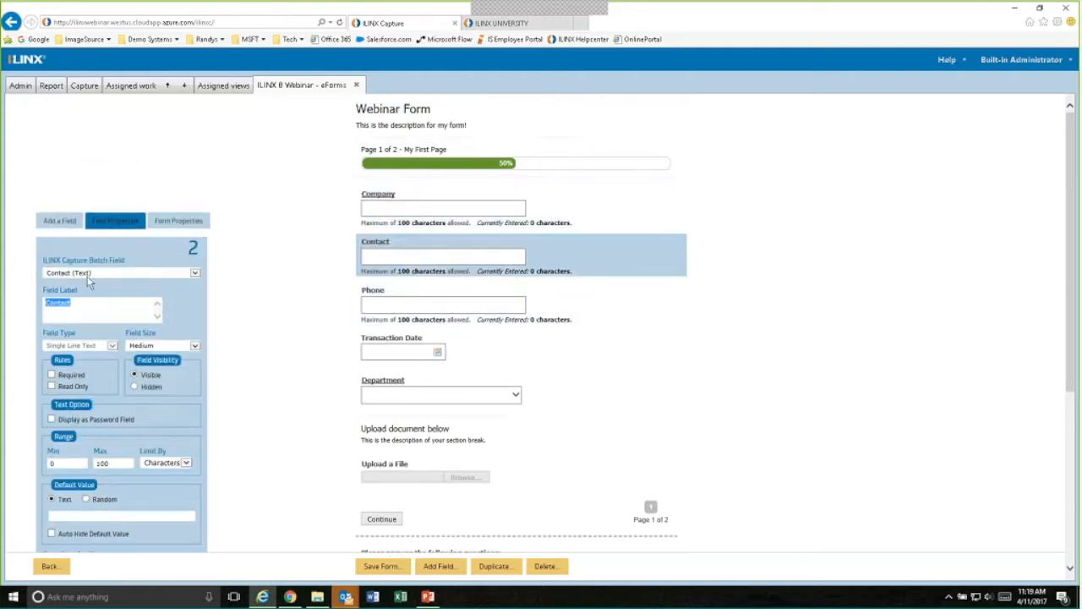
pyautogui.click(616, 318)
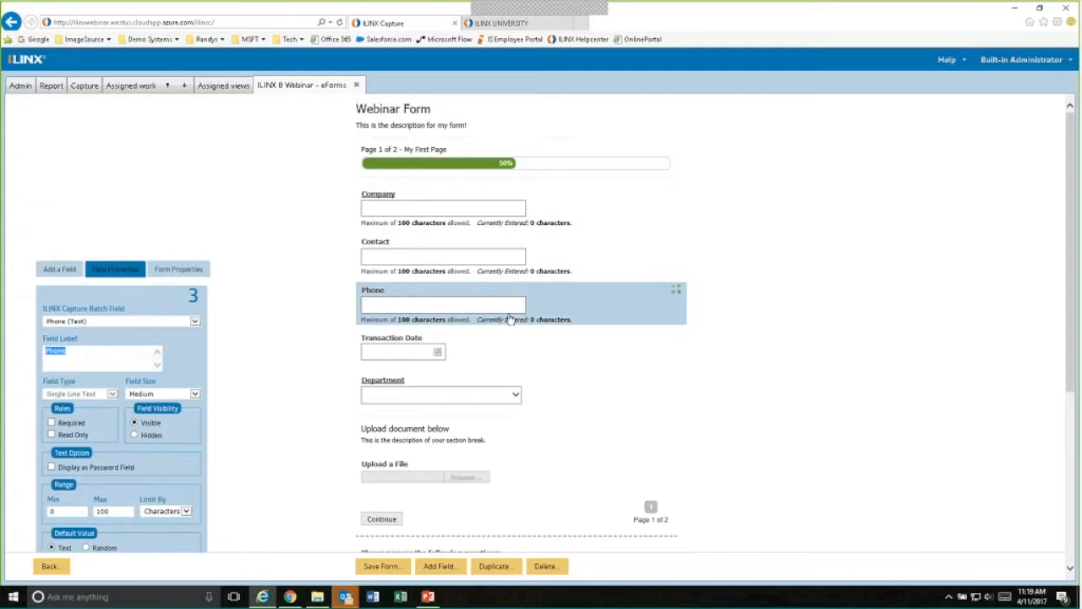
pyautogui.click(536, 348)
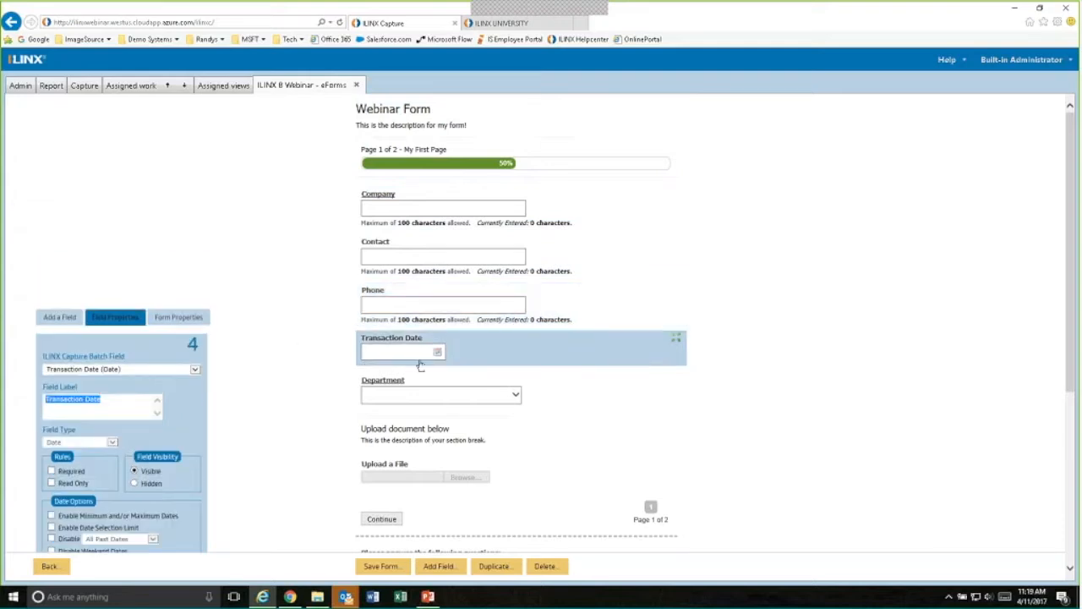
pyautogui.click(561, 394)
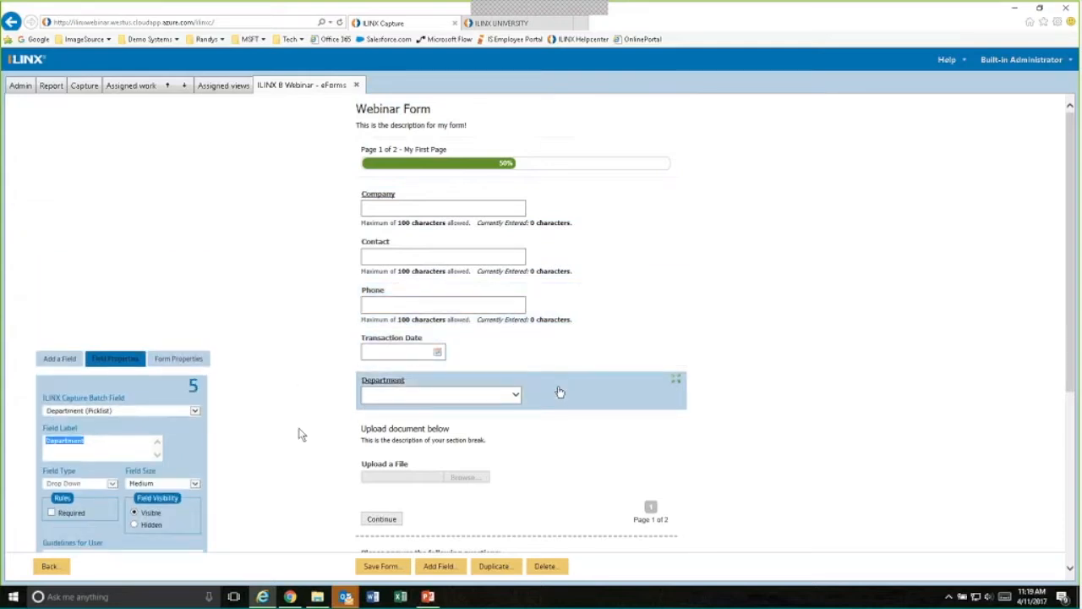
# - Examine the field properties and upload options of the Upload a File field
pyautogui.scroll(-3, 300, 433)
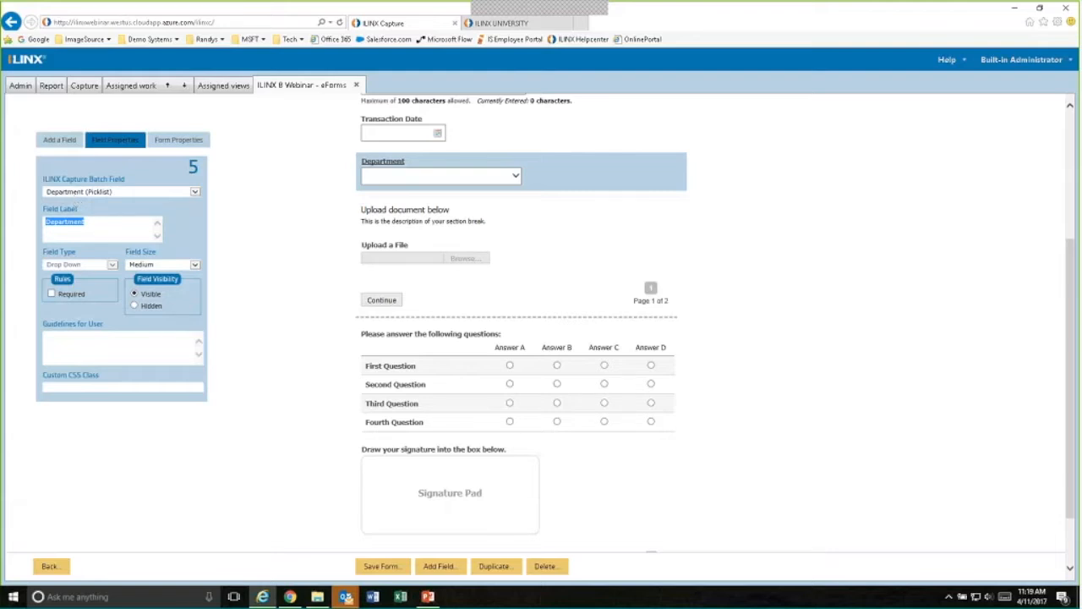
pyautogui.scroll(1, 234, 251)
pyautogui.scroll(-2, 265, 263)
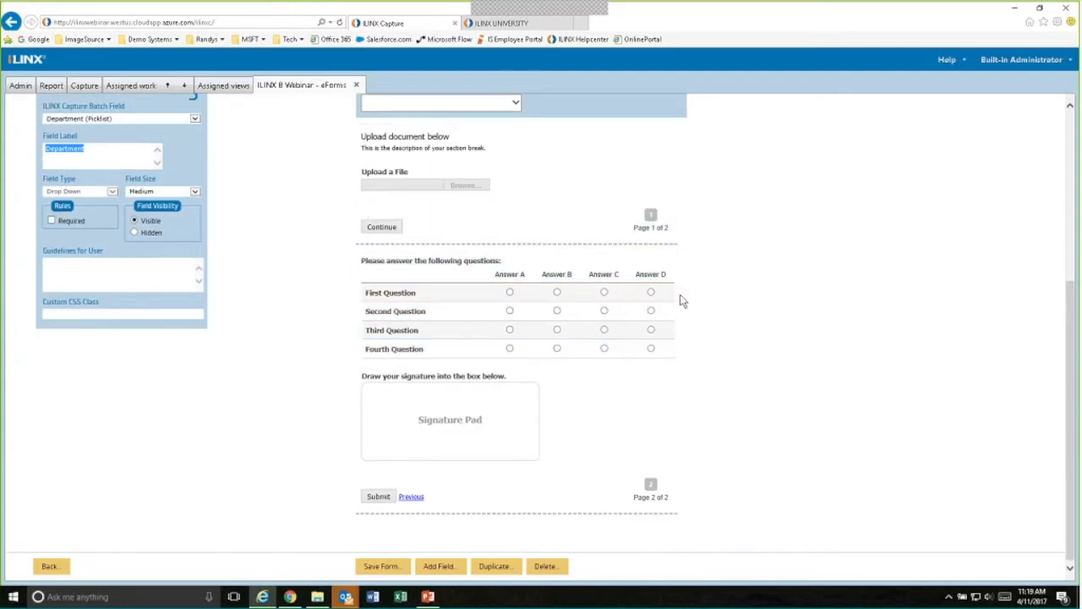
pyautogui.click(465, 213)
pyautogui.click(519, 188)
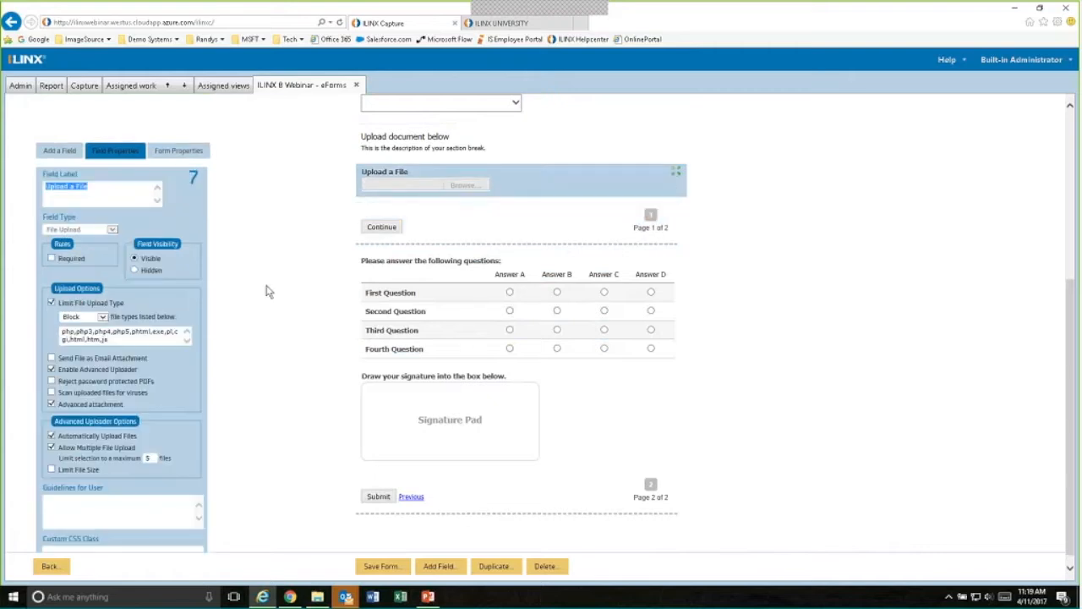
pyautogui.scroll(-1, 263, 287)
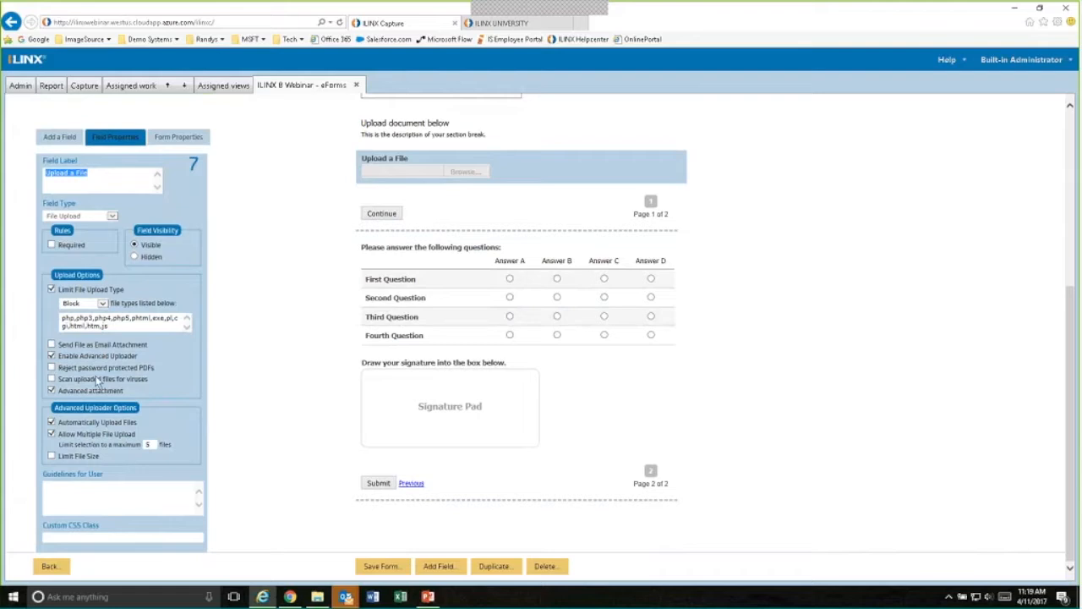
# - Add an Address field to the form's second page, below the signature pad
pyautogui.click(227, 386)
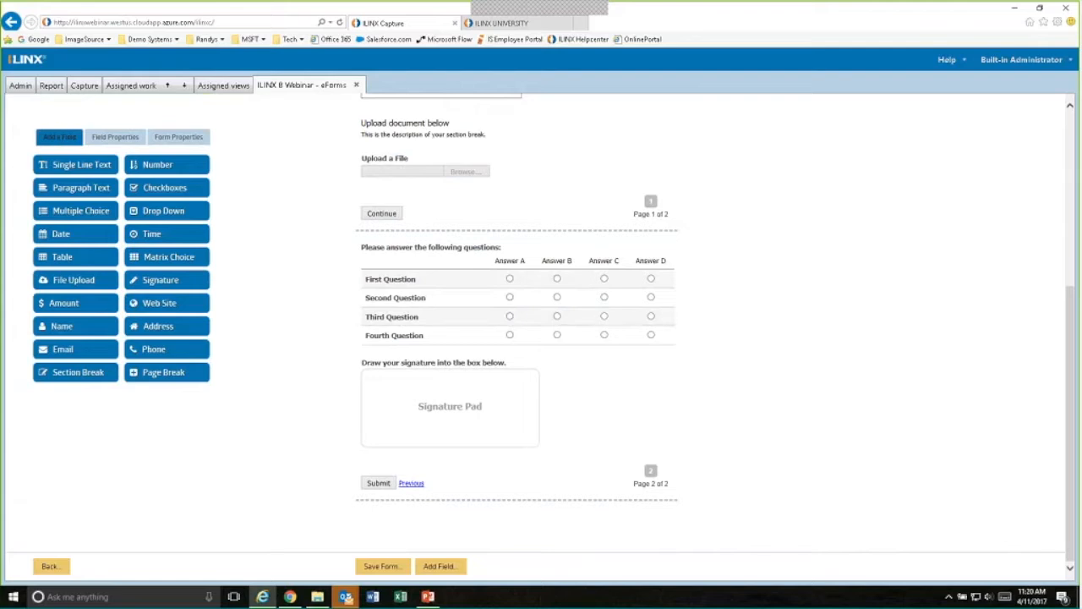
pyautogui.moveTo(142, 327)
pyautogui.mouseDown()
pyautogui.moveTo(287, 355)
pyautogui.moveTo(453, 466)
pyautogui.mouseUp()
pyautogui.scroll(-2, 743, 435)
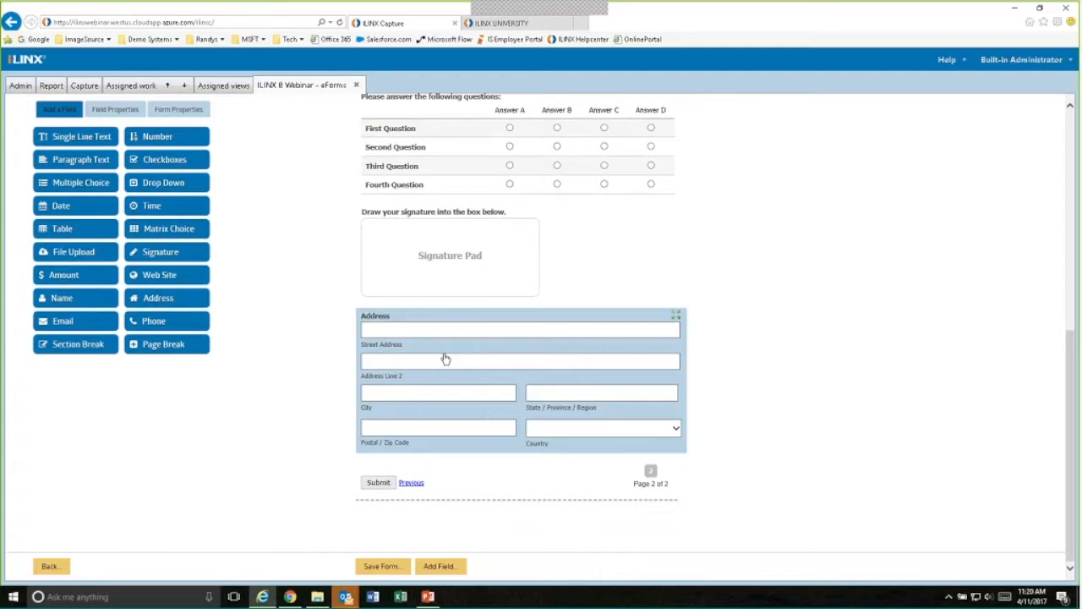
# - Hide Address Line 2 and restrict the Address field to U.S. state selection, checking the resulting list of states
pyautogui.click(499, 325)
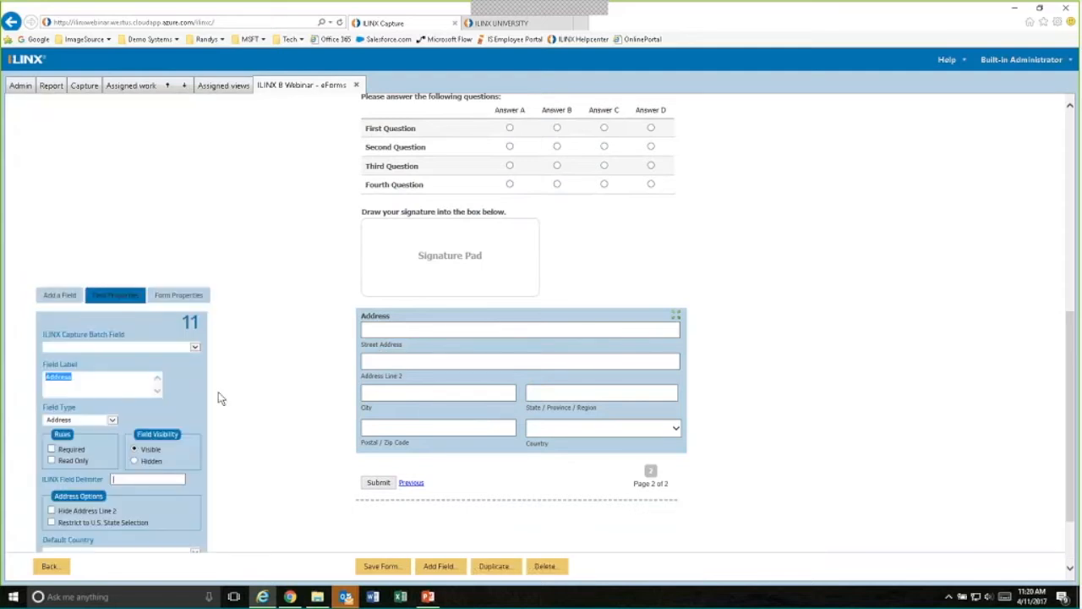
pyautogui.scroll(-1, 220, 398)
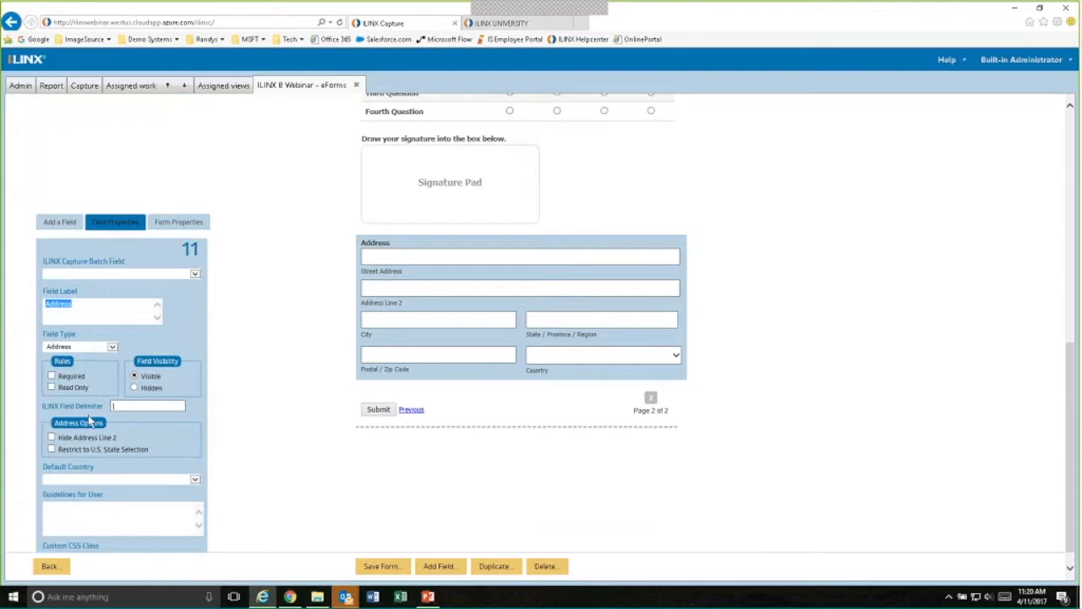
pyautogui.click(52, 437)
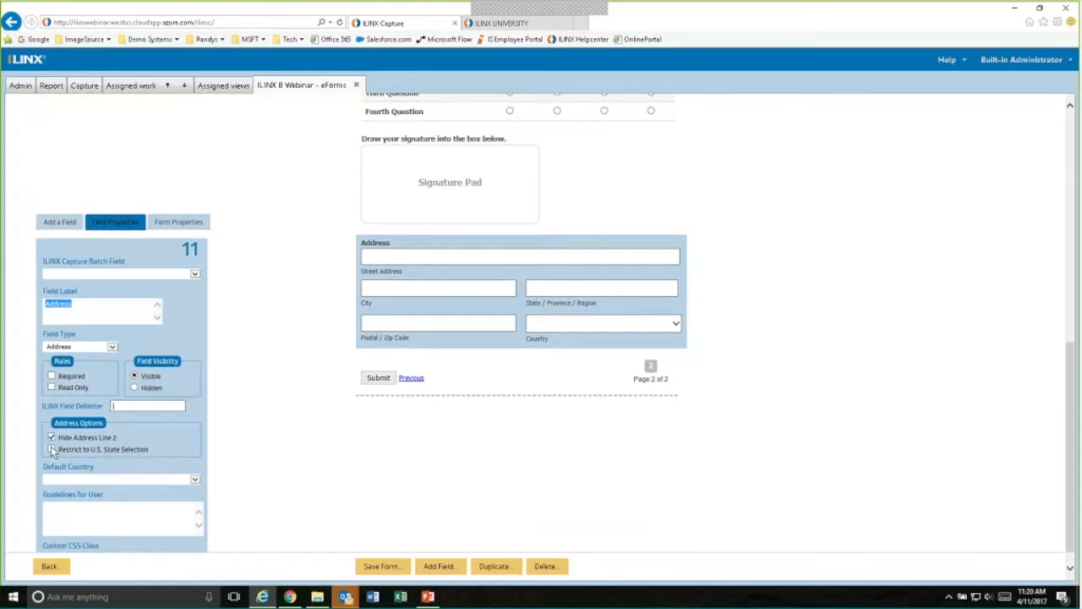
pyautogui.click(50, 448)
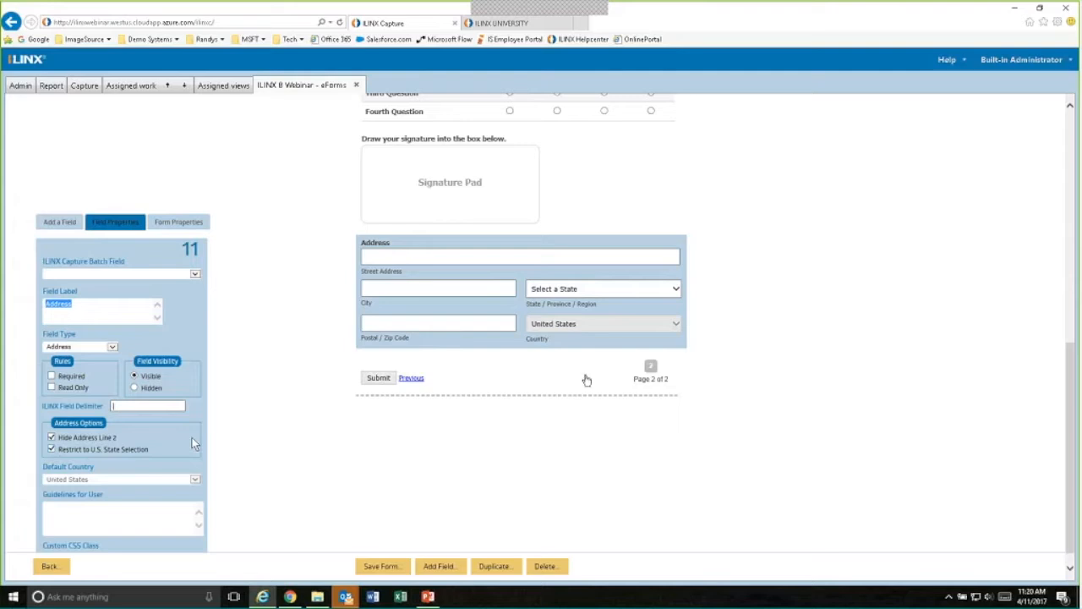
pyautogui.click(662, 290)
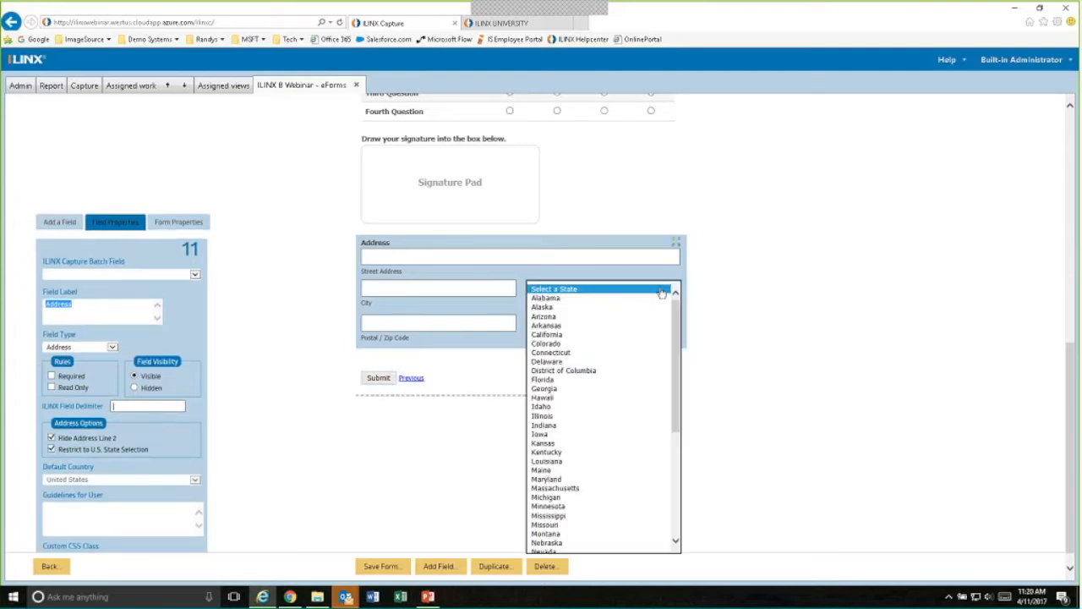
pyautogui.click(662, 290)
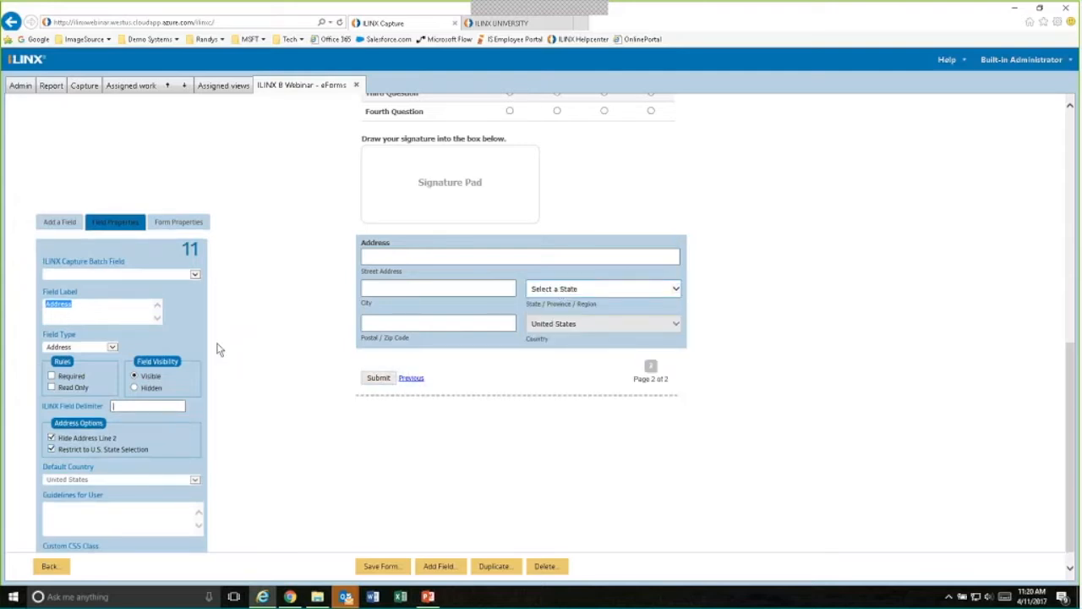
# - Add Amount and Phone fields below the Address field and return to the eForm list without saving the form
pyautogui.click(59, 221)
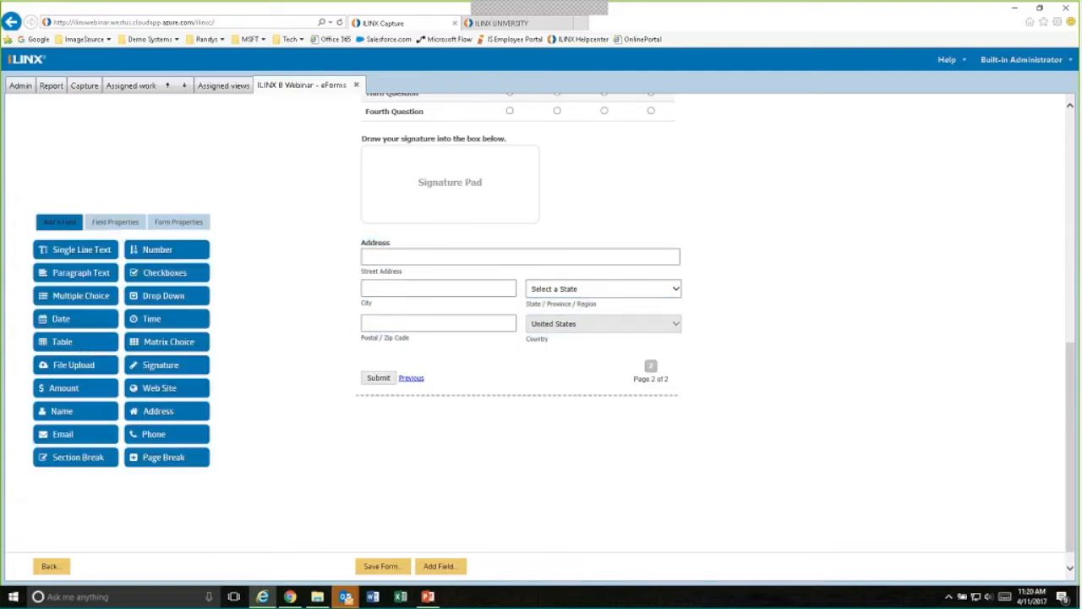
pyautogui.moveTo(54, 388); pyautogui.dragTo(446, 368)
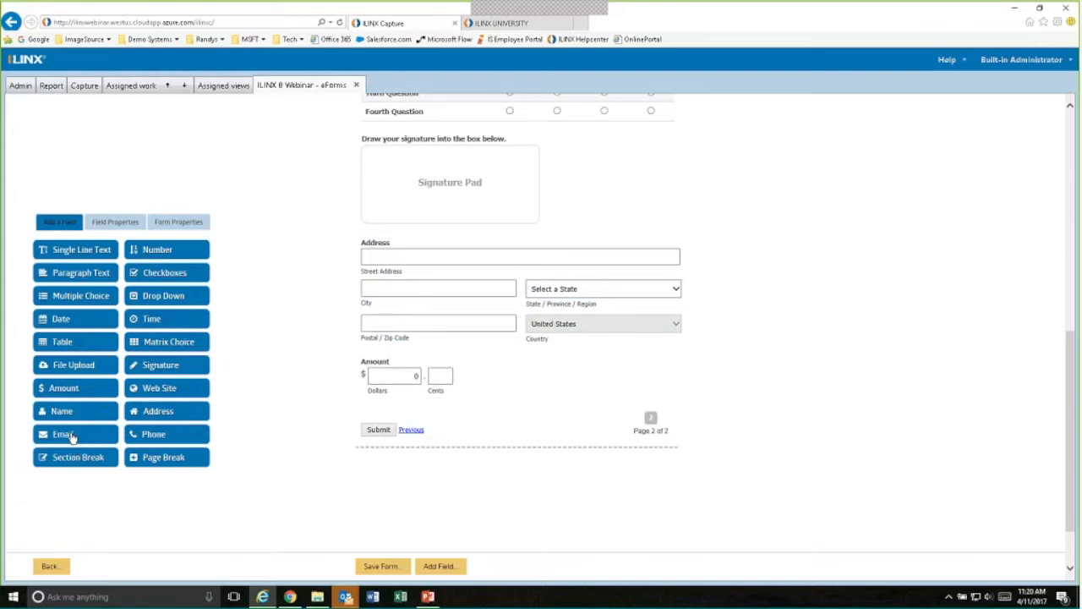
pyautogui.moveTo(137, 434); pyautogui.dragTo(389, 407)
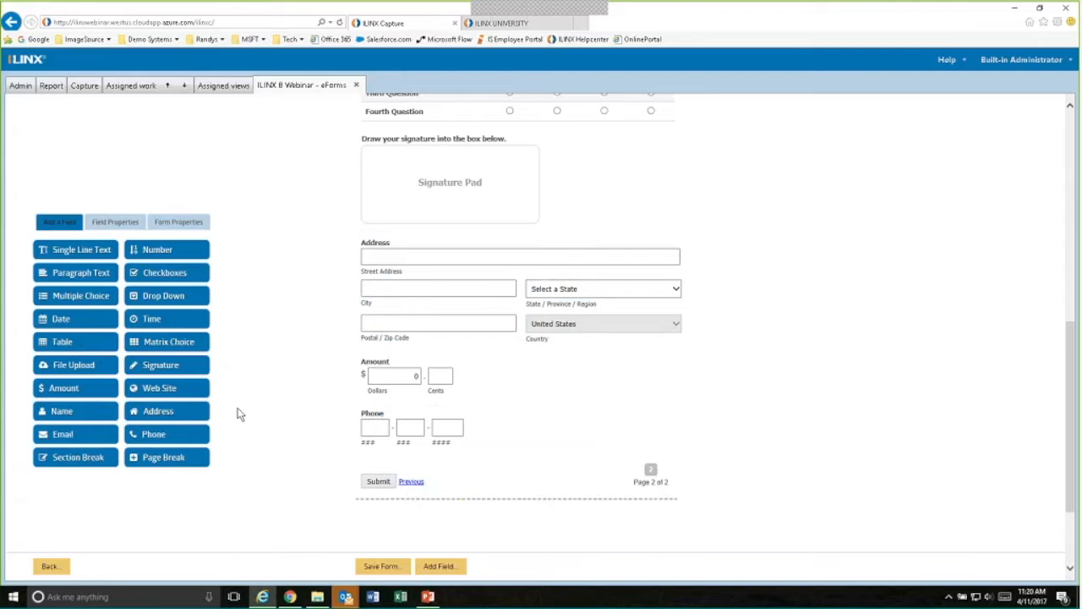
pyautogui.click(51, 566)
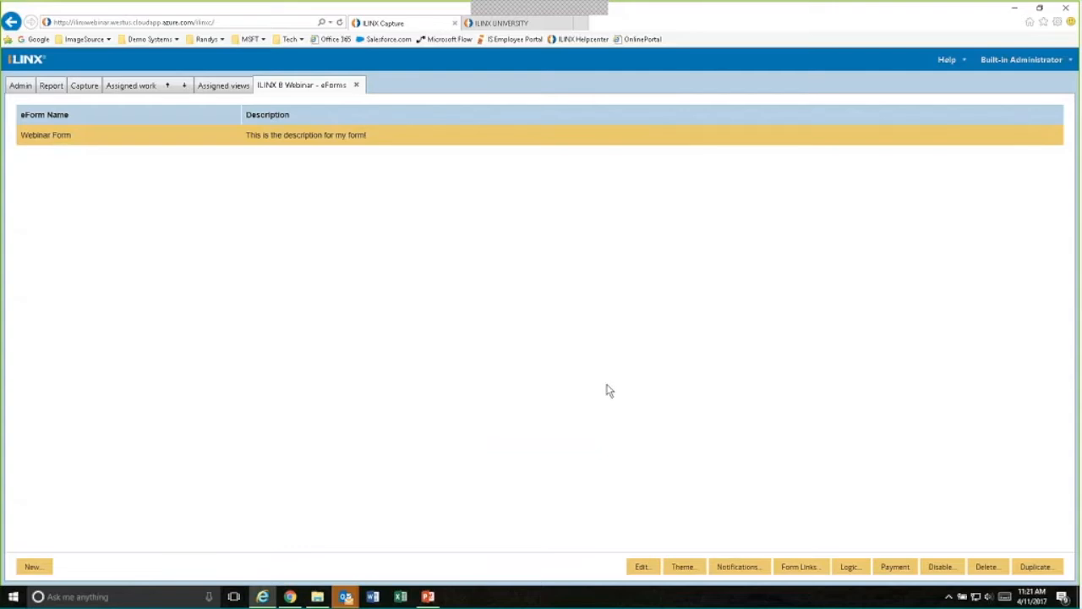
# - Apply the built-in Purple Dove theme to the Webinar Form
pyautogui.click(682, 568)
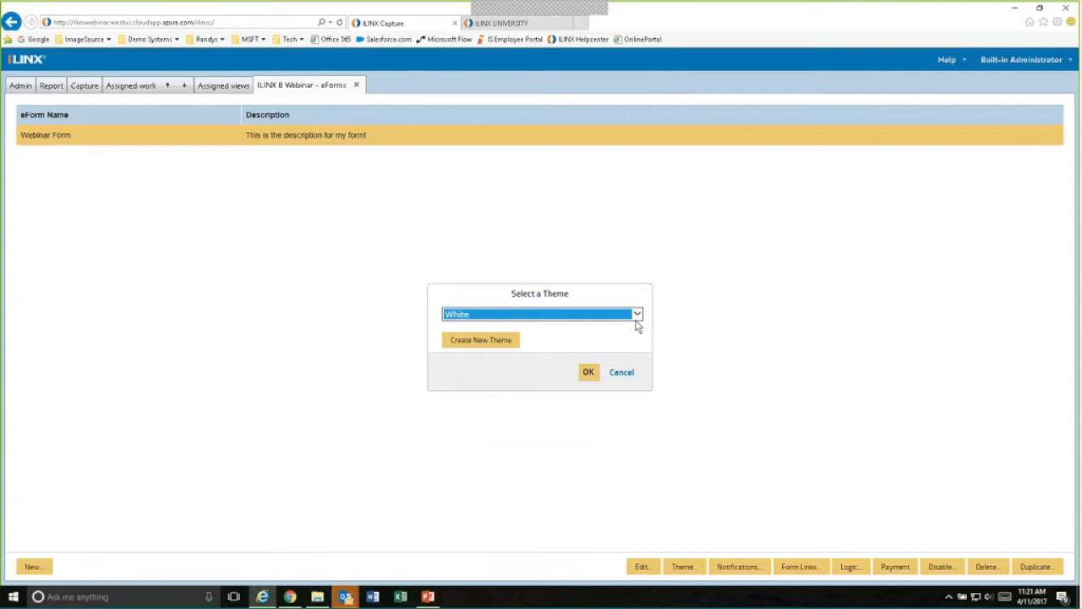
pyautogui.click(637, 316)
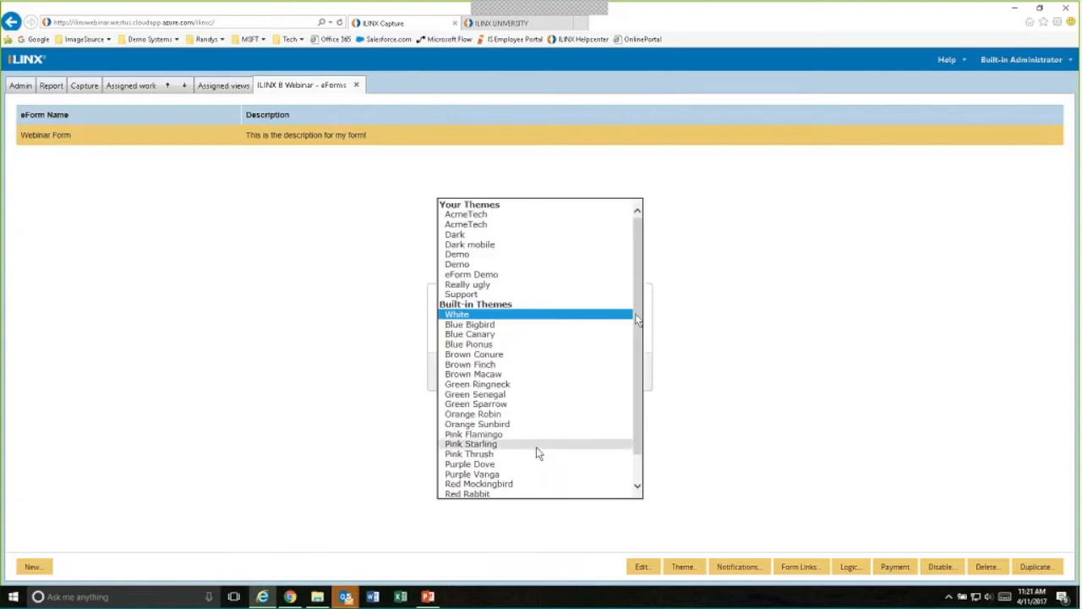
pyautogui.click(497, 466)
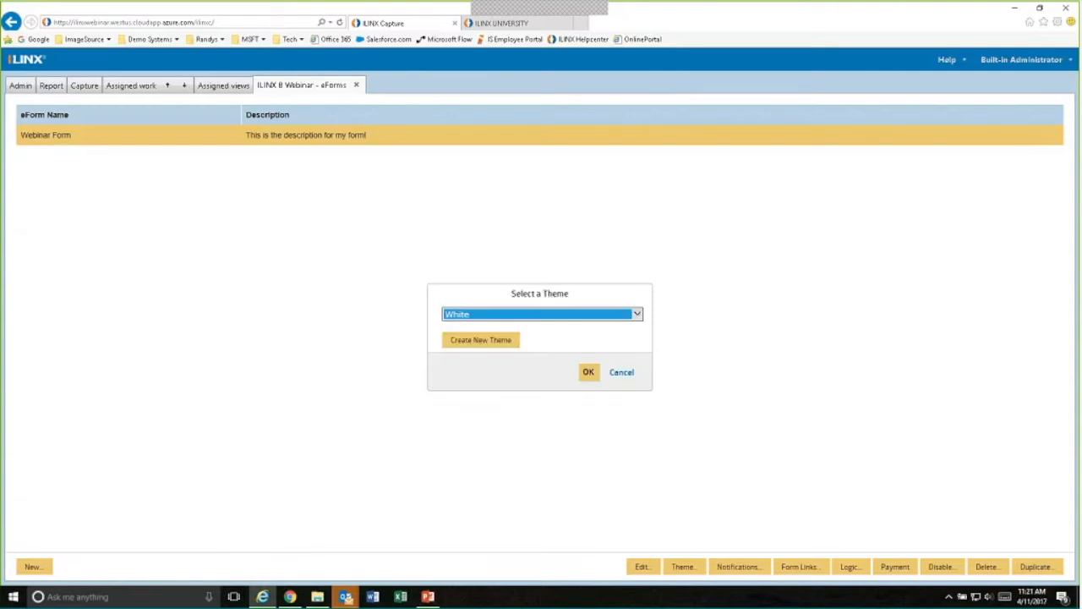
pyautogui.click(581, 373)
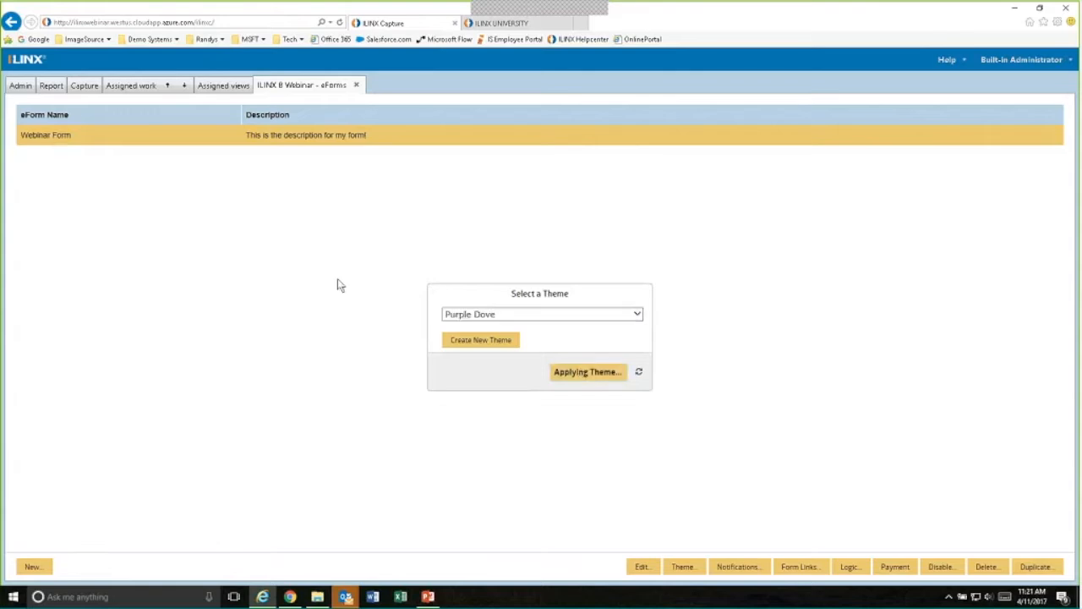
# - Create a new batch with the ILINX 8 Webinar profile to view the form with its applied theme
pyautogui.click(72, 87)
pyautogui.click(39, 570)
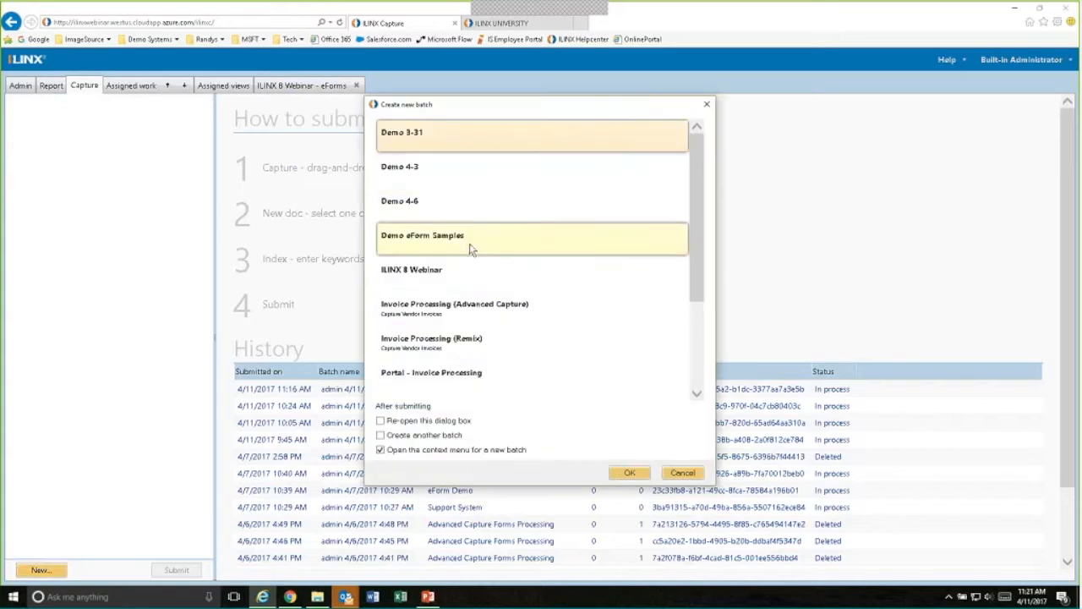
pyautogui.doubleClick(442, 272)
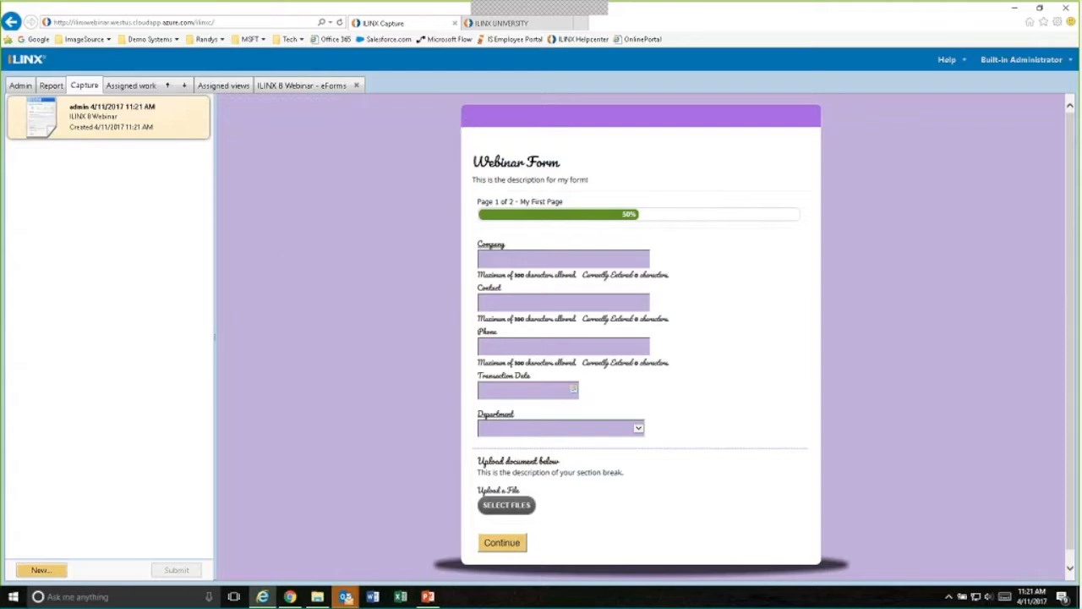
# - Return to the eForms list and start creating a new theme in the Theme Editor
pyautogui.click(20, 86)
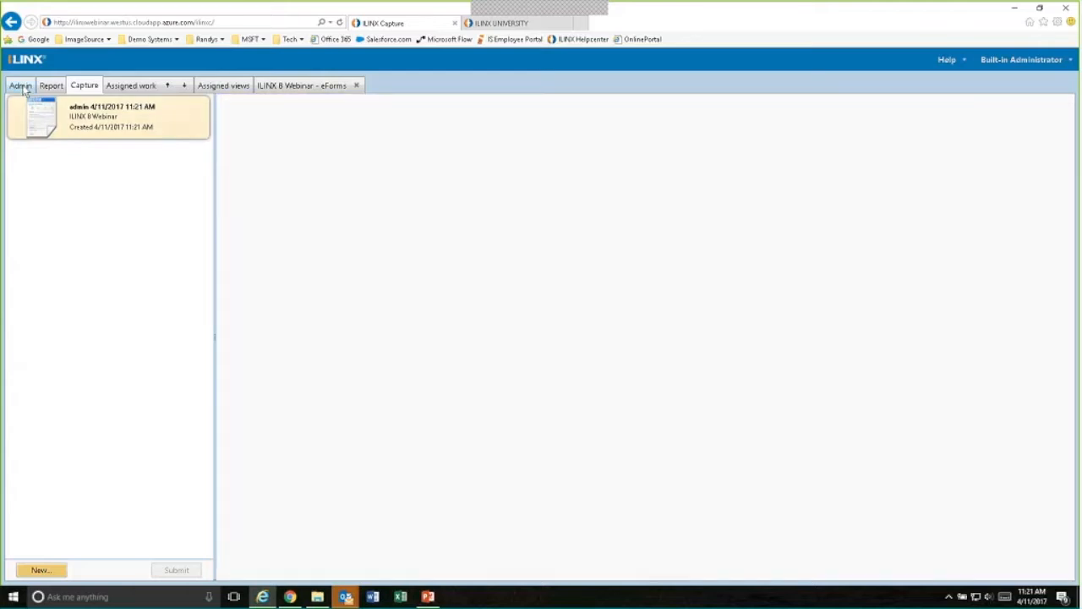
pyautogui.click(297, 85)
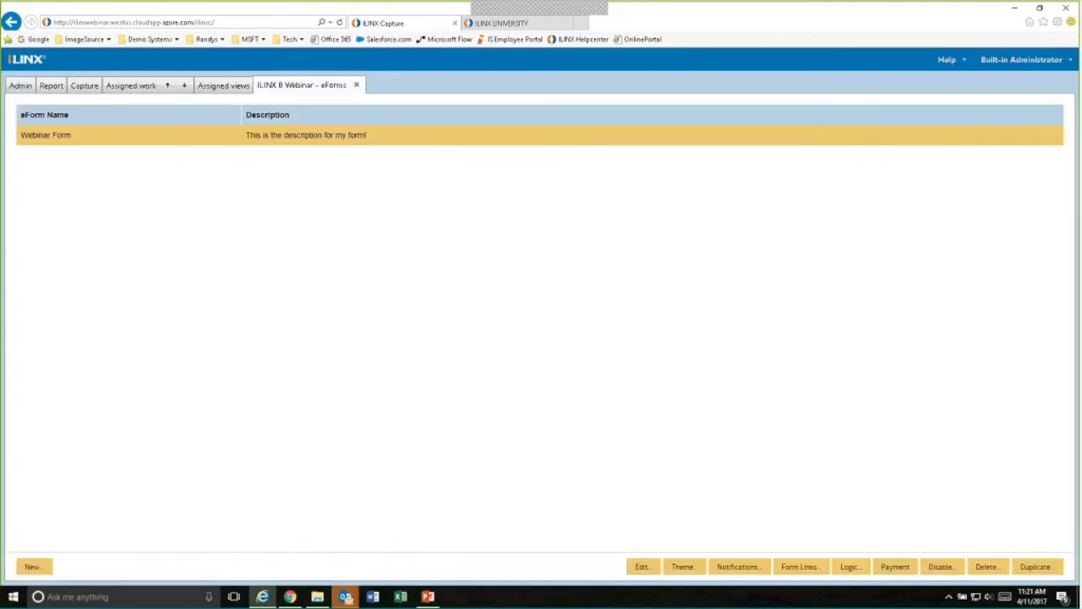
pyautogui.click(683, 567)
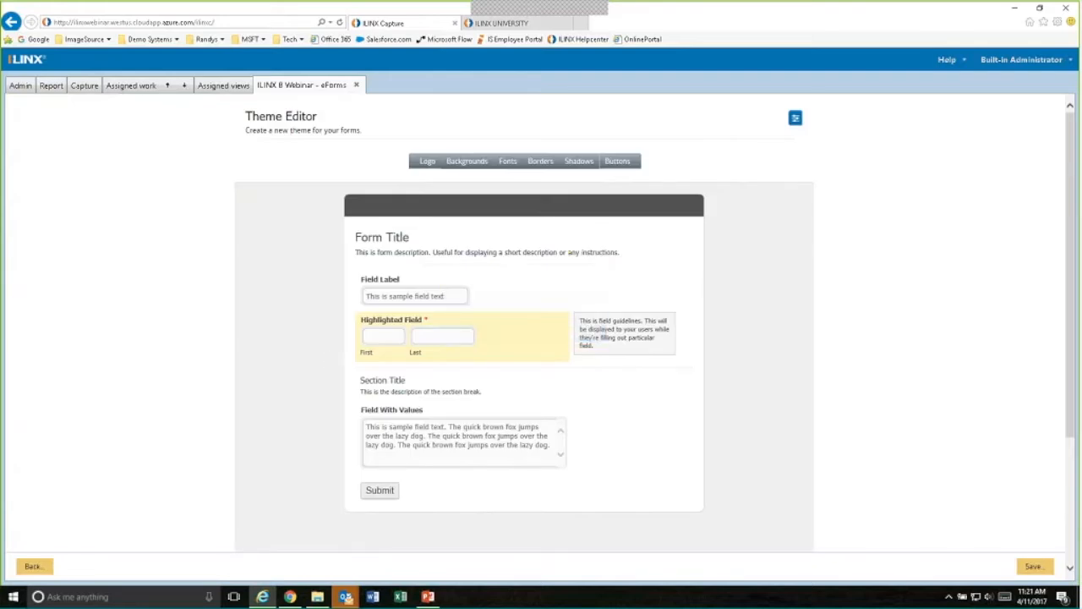
# - Review which form elements can be edited for the theme's logo, backgrounds, fonts, borders and shadows
pyautogui.click(421, 166)
pyautogui.click(456, 164)
pyautogui.click(506, 164)
pyautogui.click(542, 163)
pyautogui.click(580, 164)
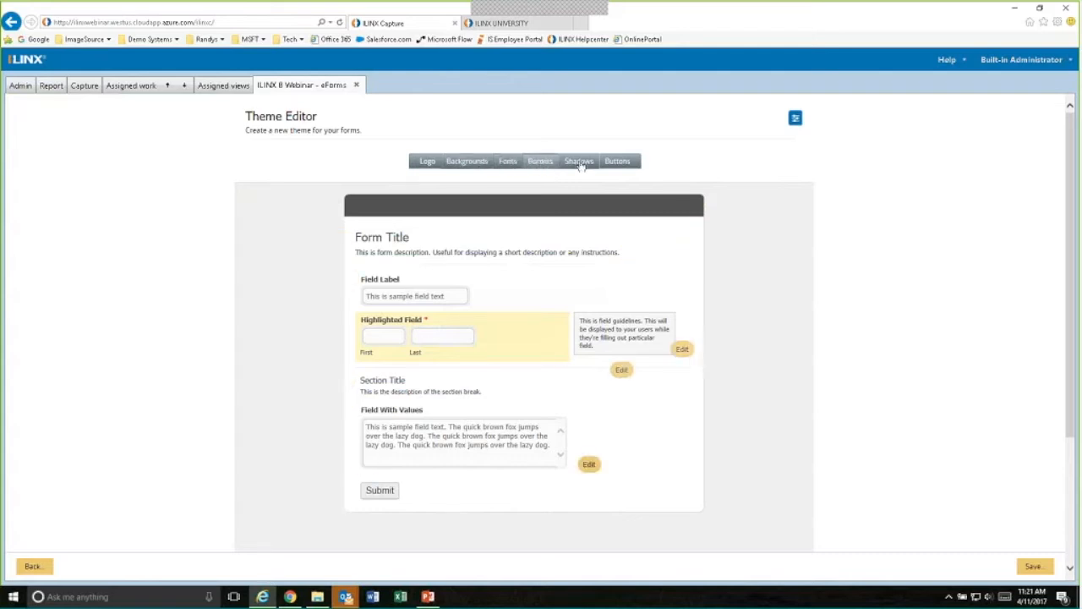
# - Set the theme's form title font to Tahoma, bold, size 18, in dark red
pyautogui.click(510, 165)
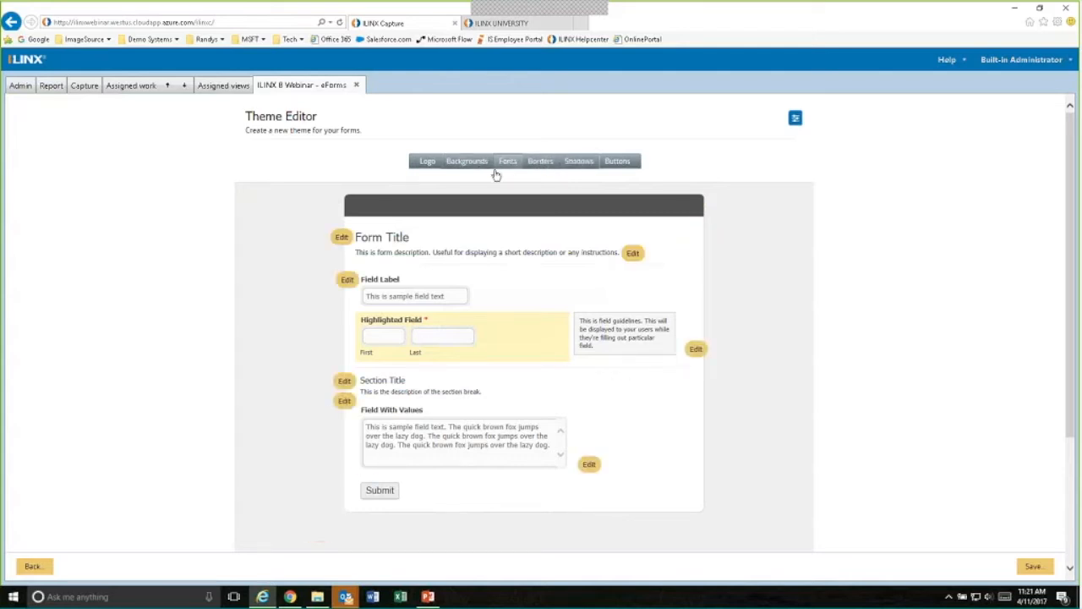
pyautogui.click(341, 238)
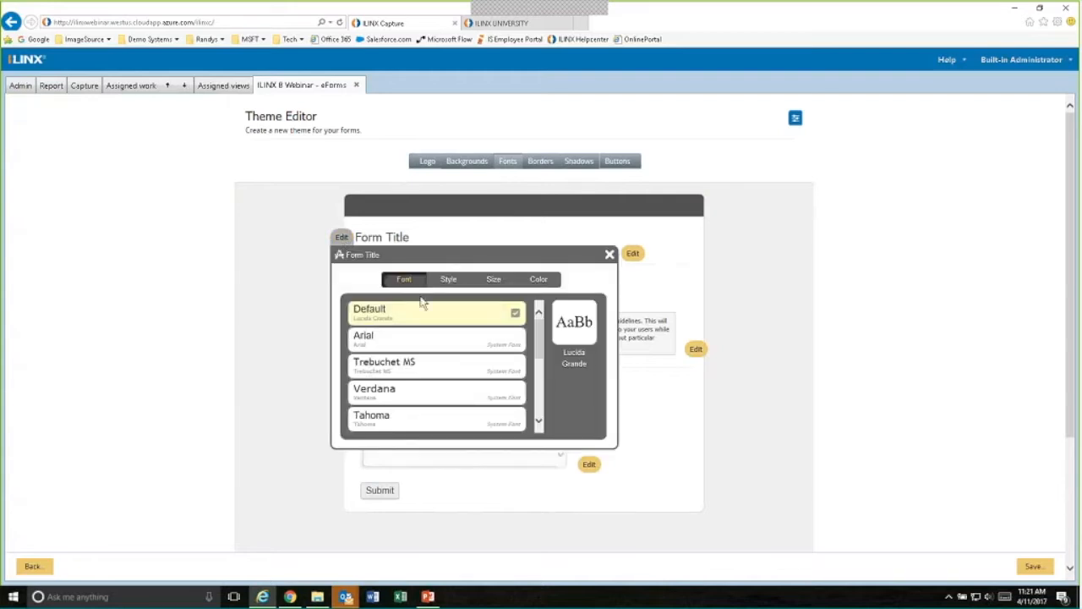
pyautogui.scroll(-1, 499, 372)
pyautogui.click(398, 359)
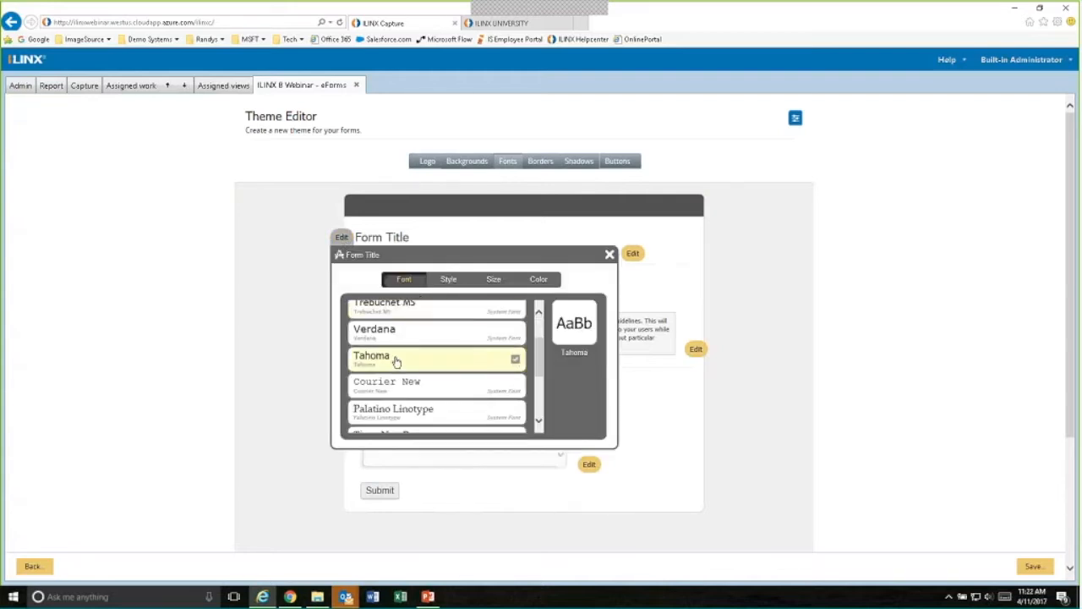
pyautogui.click(445, 280)
pyautogui.click(367, 325)
pyautogui.click(453, 279)
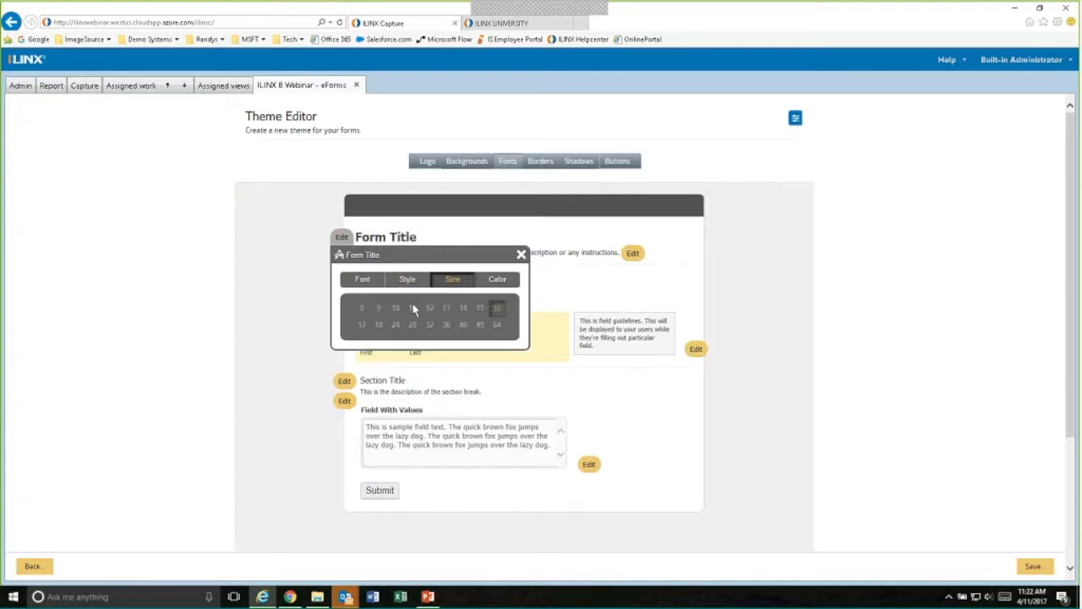
pyautogui.click(378, 325)
pyautogui.click(497, 280)
pyautogui.click(441, 339)
pyautogui.click(526, 257)
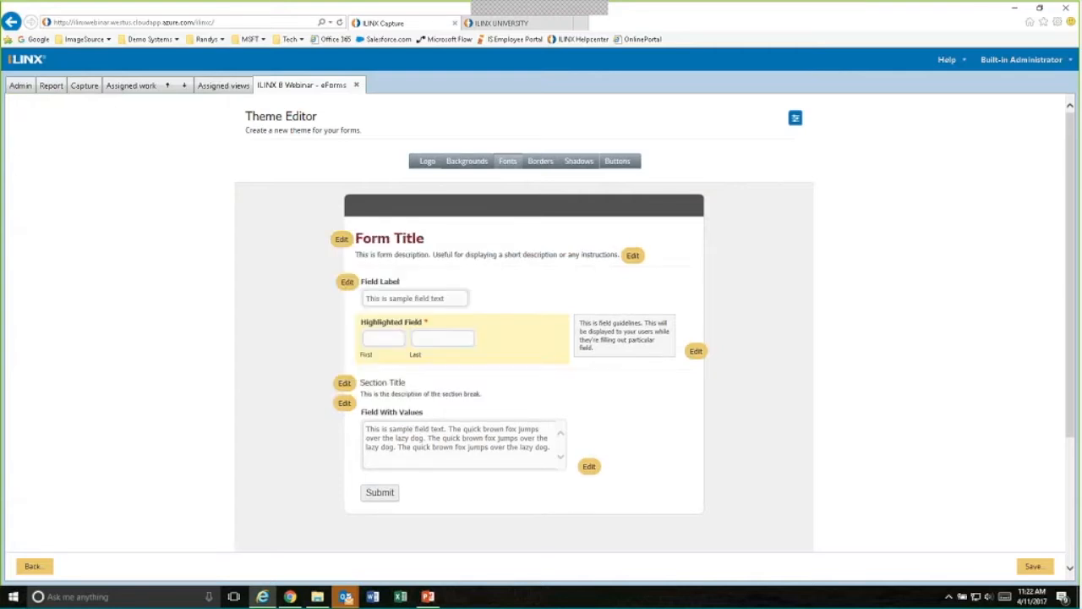
# - Set the theme's wallpaper background to a solid orange colour and leave the Theme Editor without saving
pyautogui.click(457, 162)
pyautogui.click(284, 228)
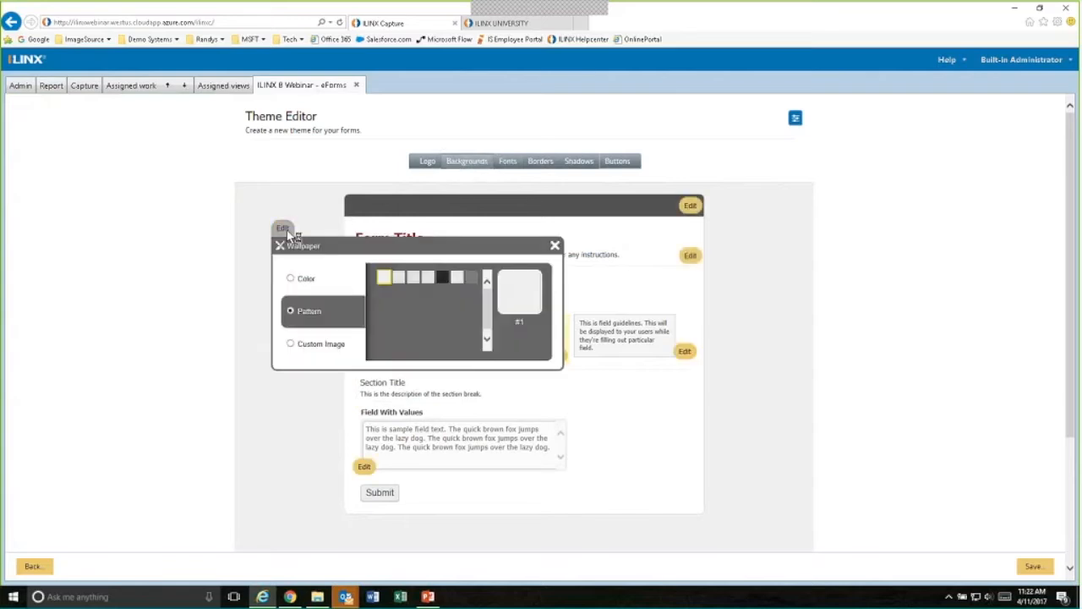
pyautogui.click(290, 279)
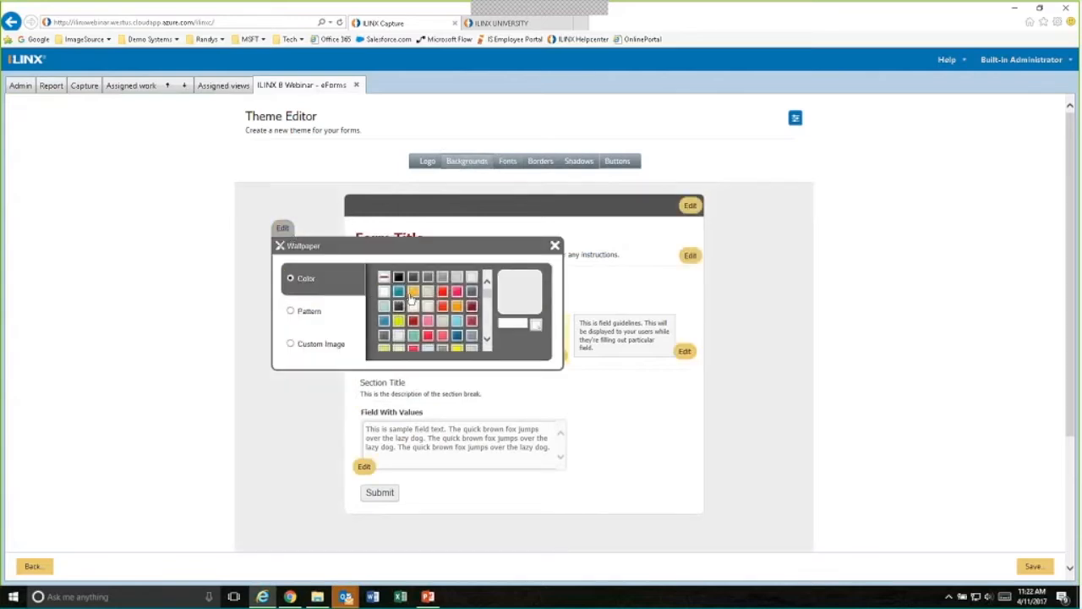
pyautogui.click(410, 296)
pyautogui.click(553, 246)
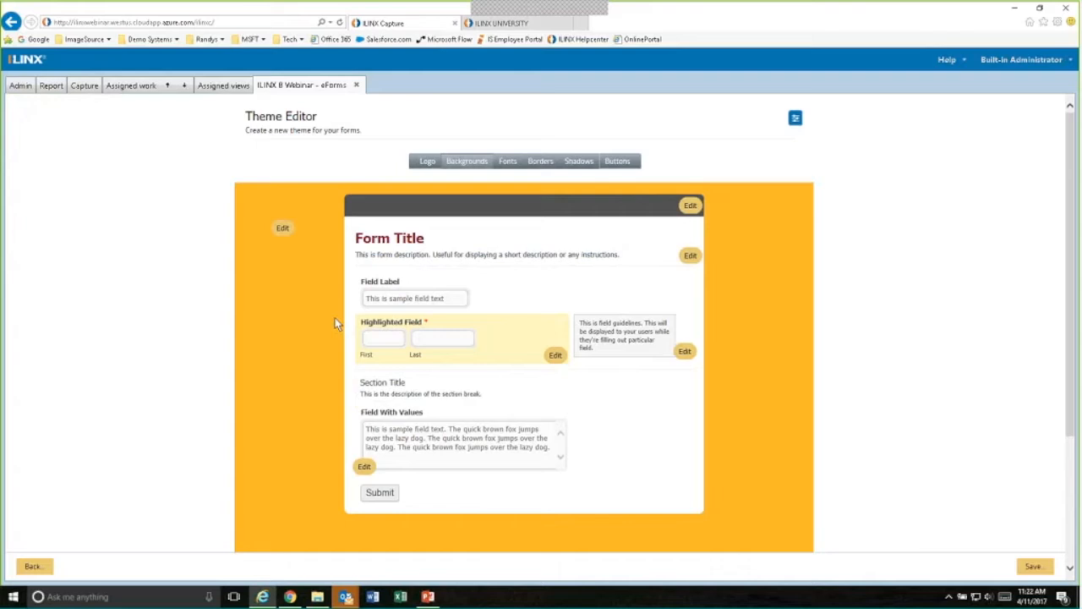
pyautogui.click(34, 565)
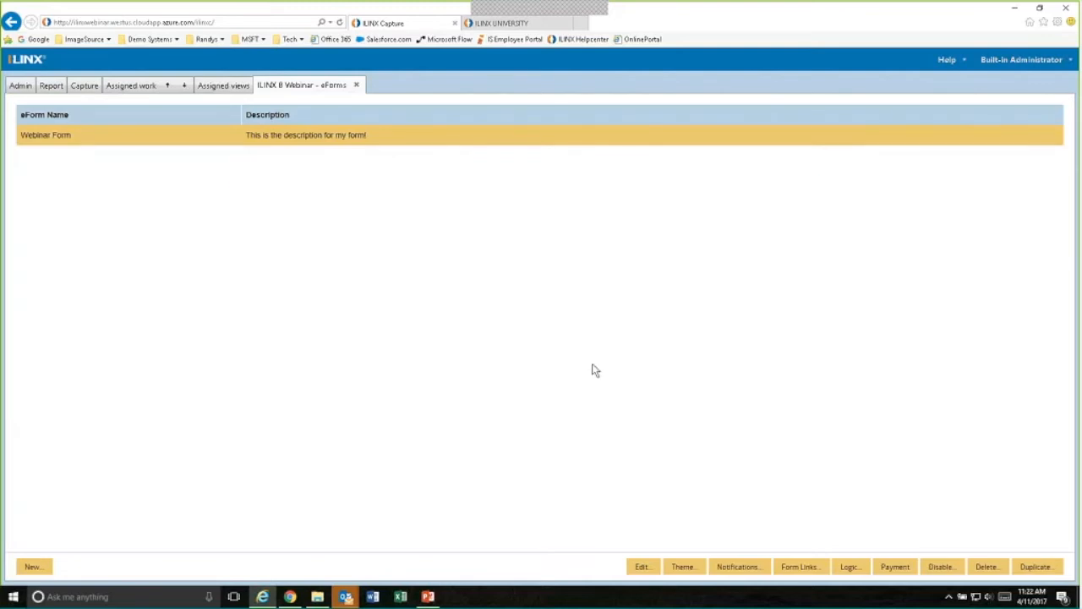
# - Open the Webinar Form's notification settings and enable attaching completed form data as a PDF file
pyautogui.click(736, 567)
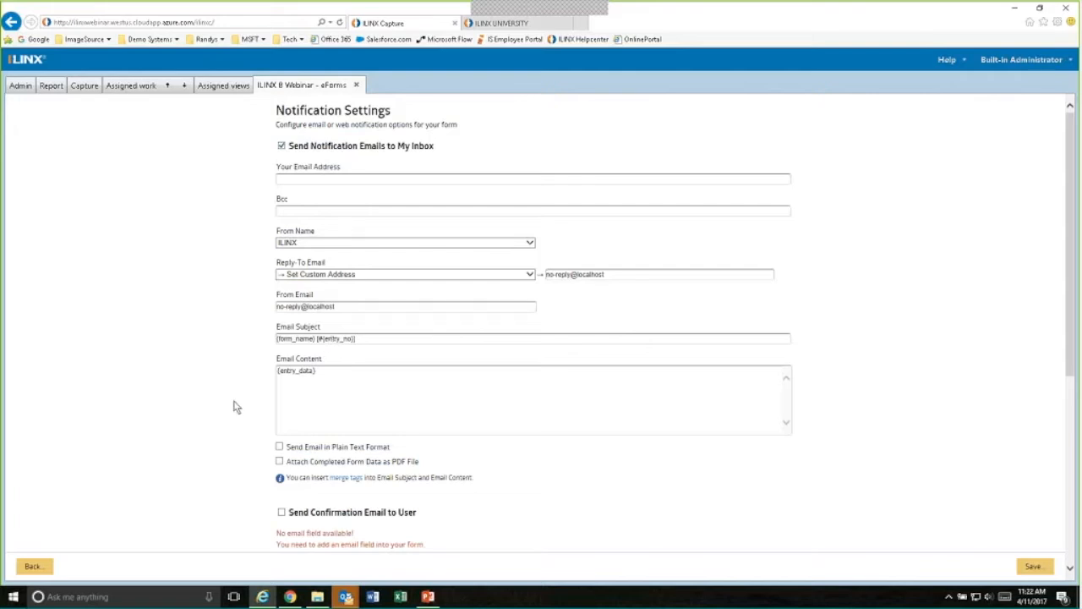
pyautogui.scroll(-1, 235, 406)
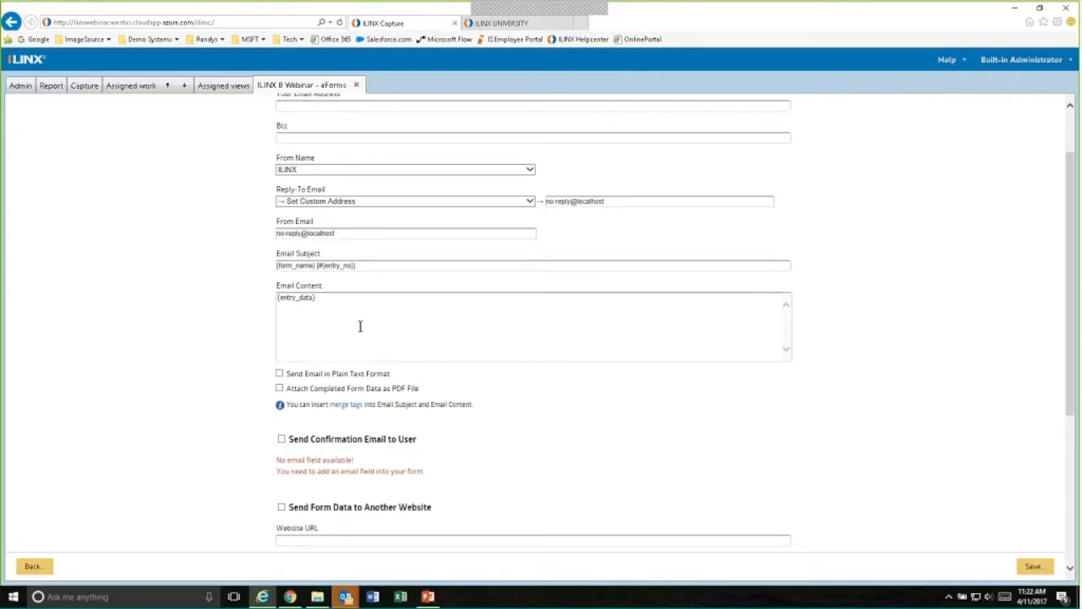
pyautogui.scroll(-2, 258, 332)
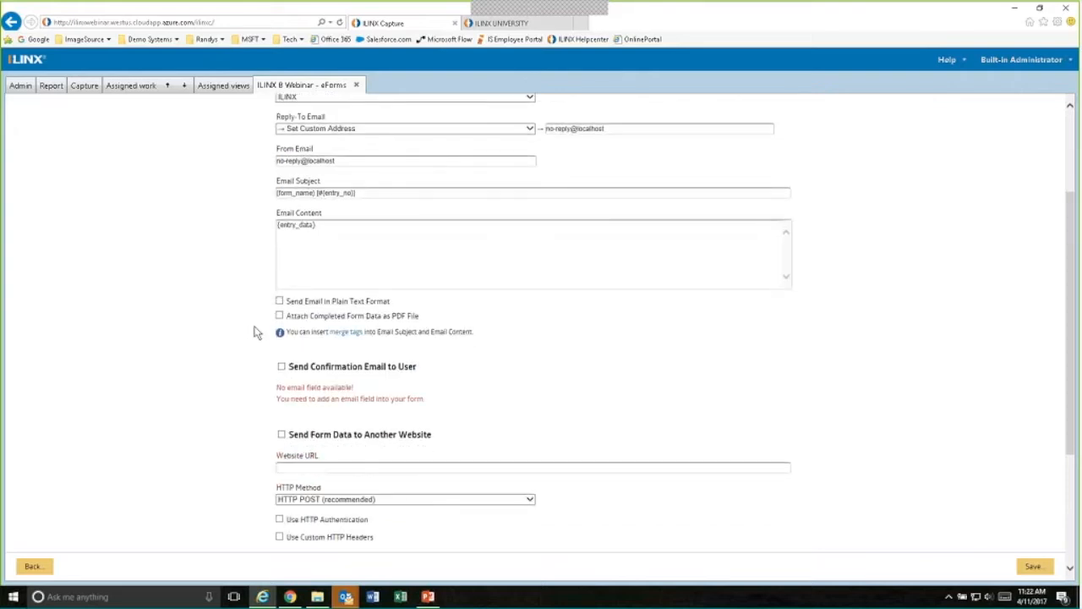
pyautogui.scroll(-1, 258, 333)
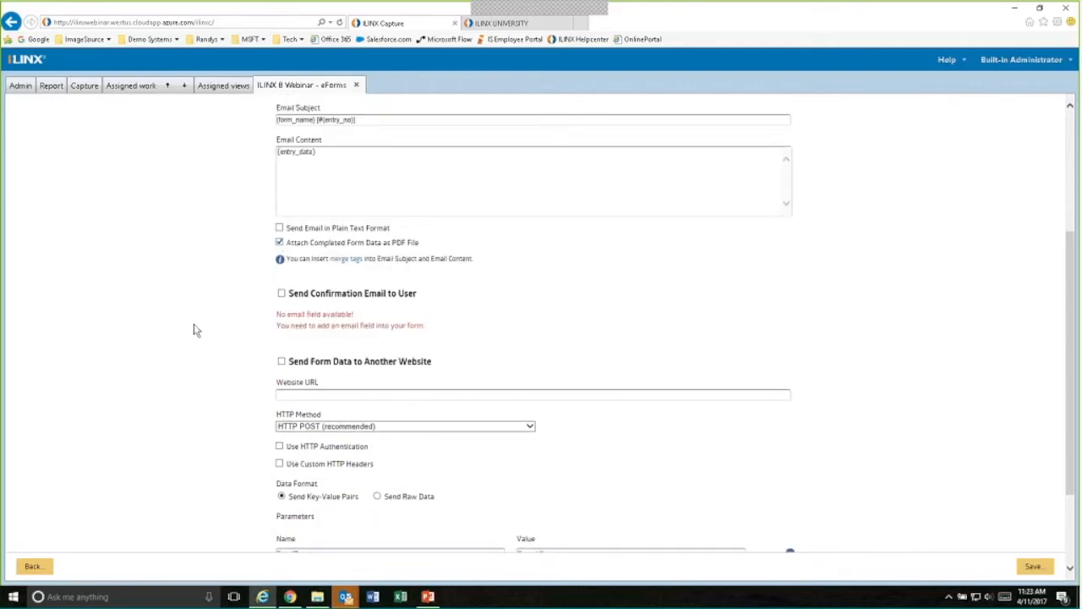
pyautogui.scroll(-1, 198, 329)
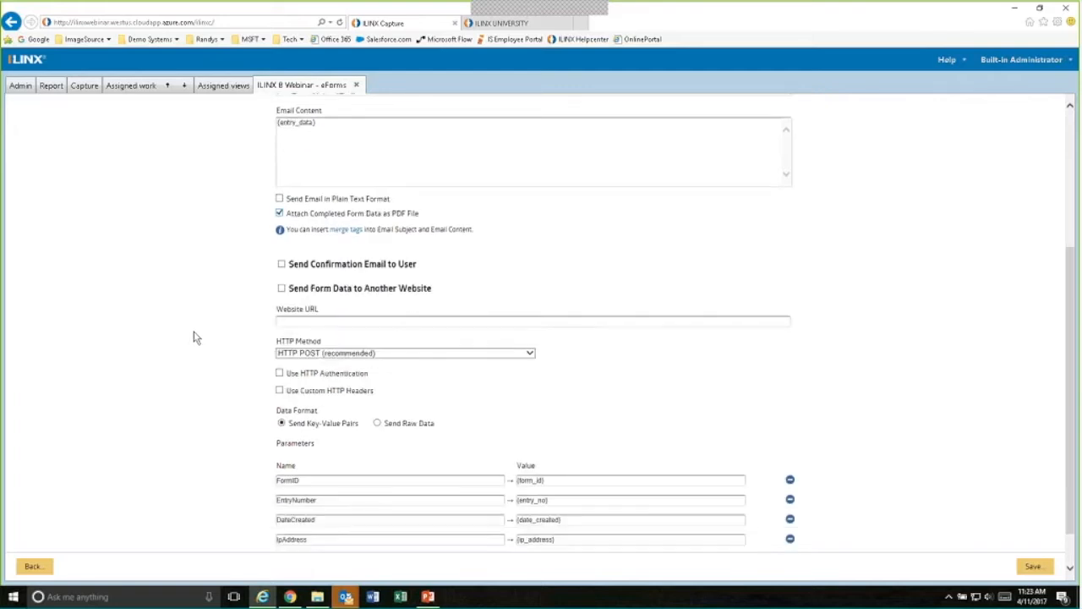
# - Enable the confirmation email to the user, review the other notification options, and return to the eForms list without saving
pyautogui.click(281, 220)
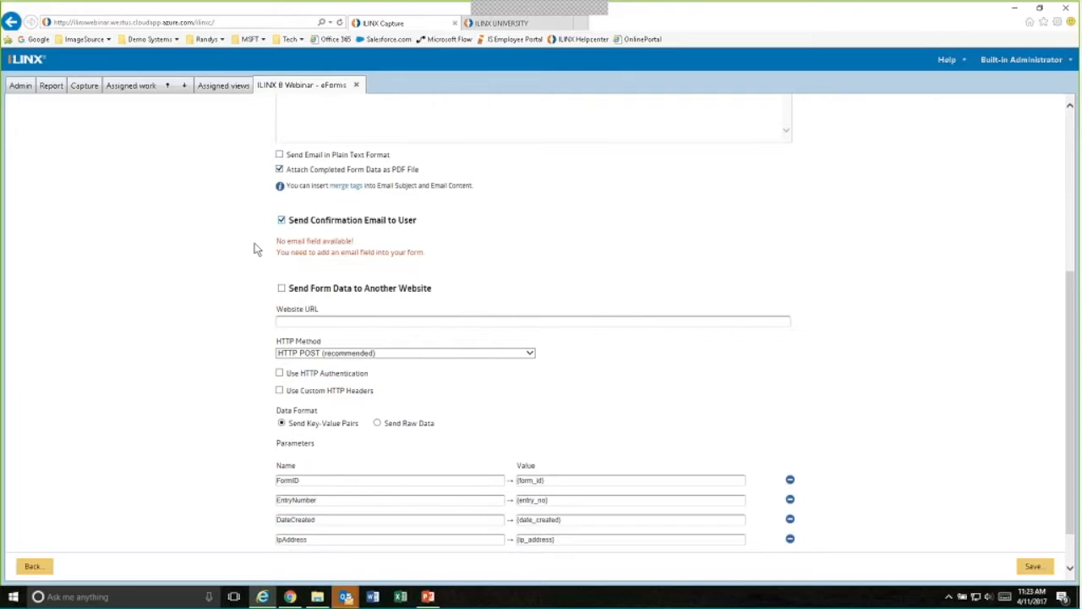
pyautogui.scroll(4, 221, 256)
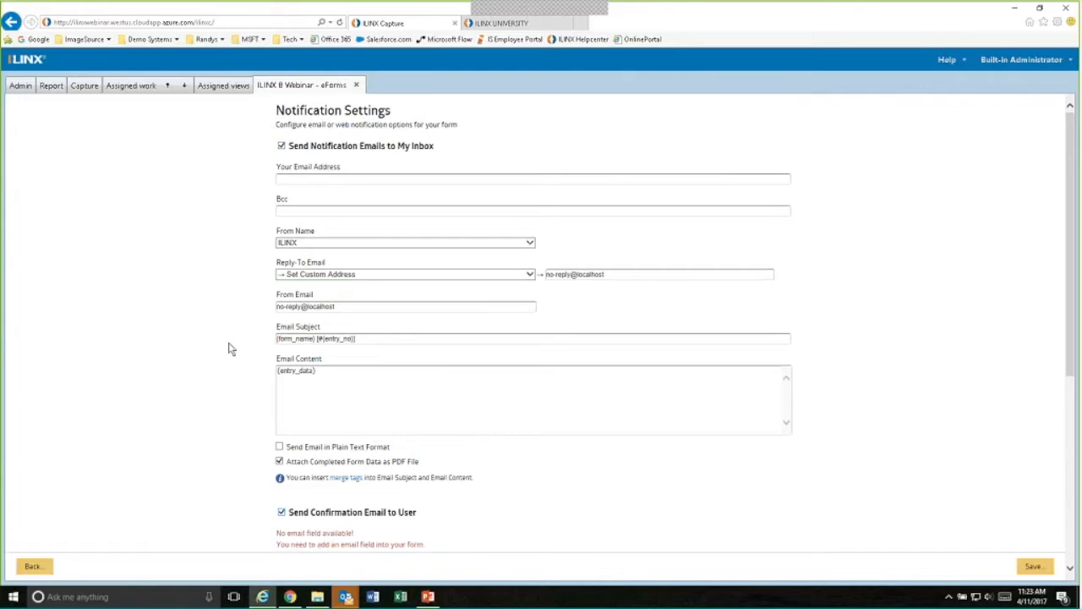
pyautogui.scroll(-2, 229, 349)
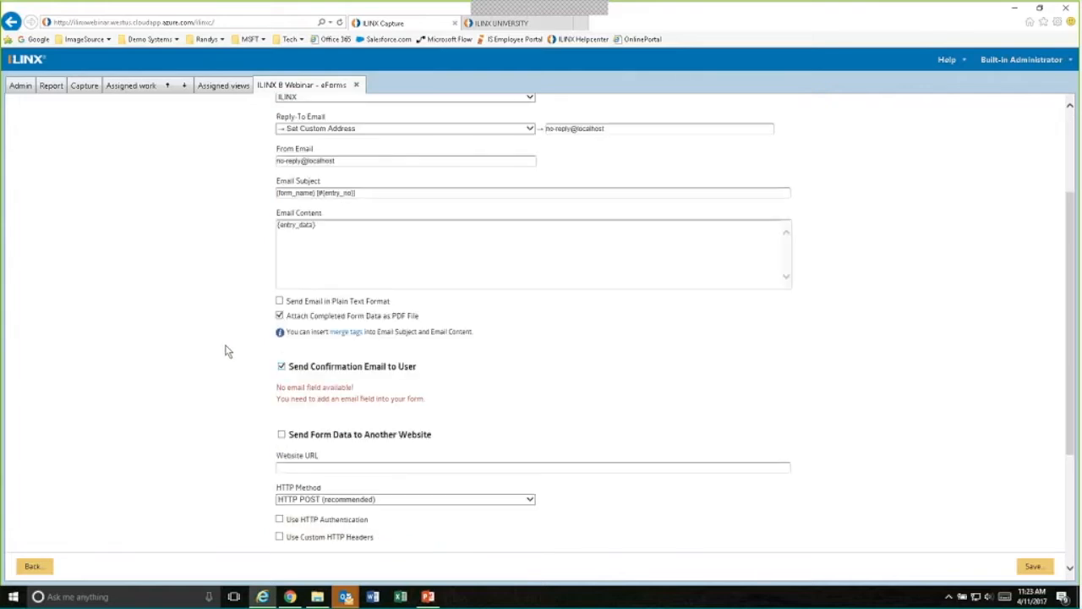
pyautogui.scroll(-3, 235, 349)
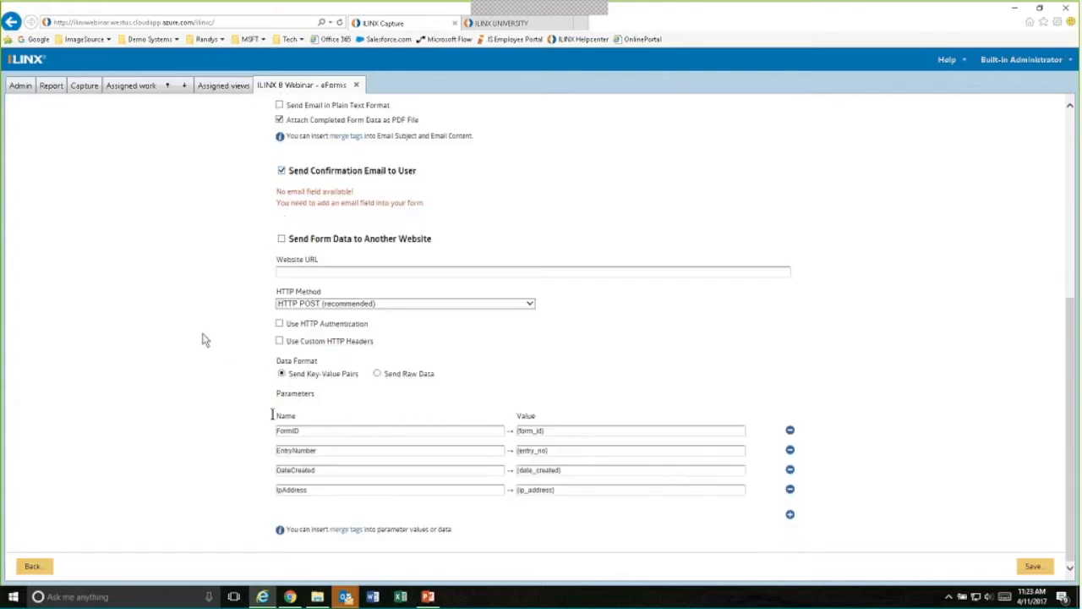
pyautogui.scroll(3, 203, 339)
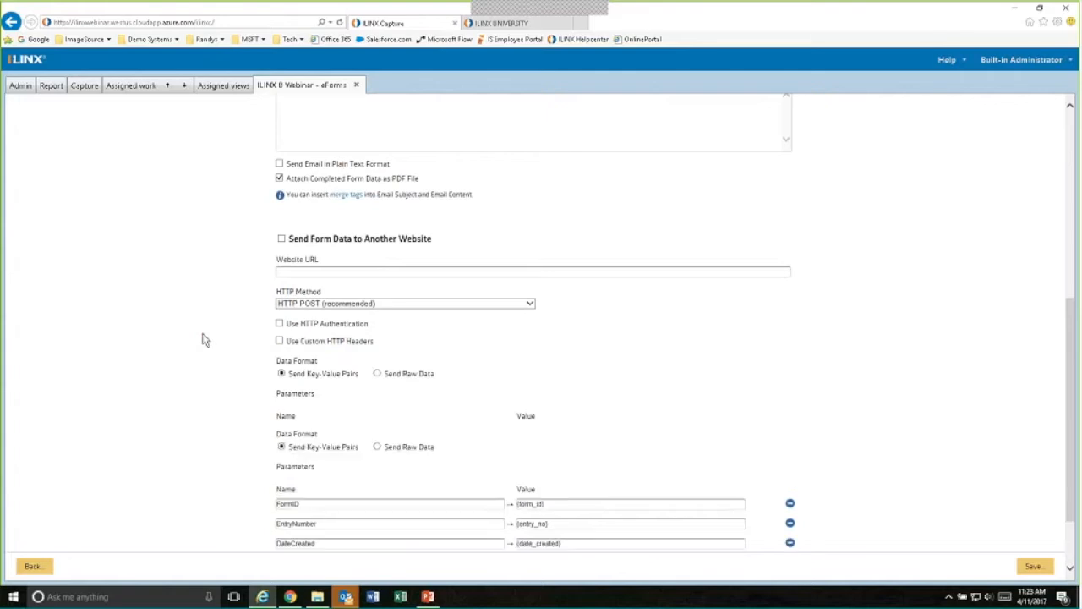
pyautogui.click(283, 388)
pyautogui.click(35, 566)
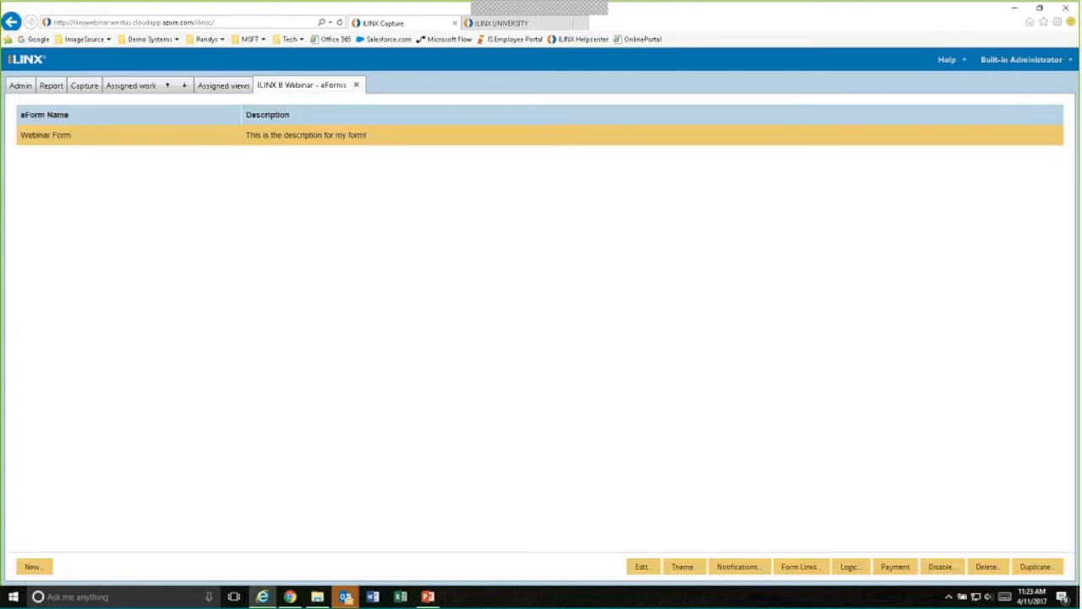
# - Copy the Webinar Form's authenticated URL from its form links and open it in a new browser tab
pyautogui.click(792, 568)
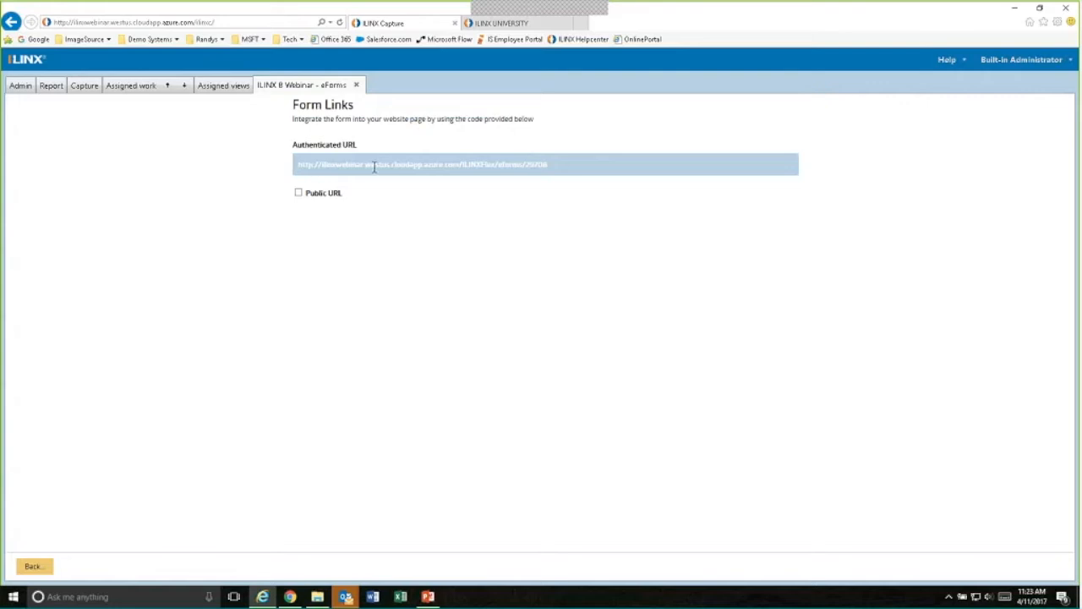
pyautogui.moveTo(553, 169); pyautogui.dragTo(296, 165)
pyautogui.hotkey('ctrl', 'c')
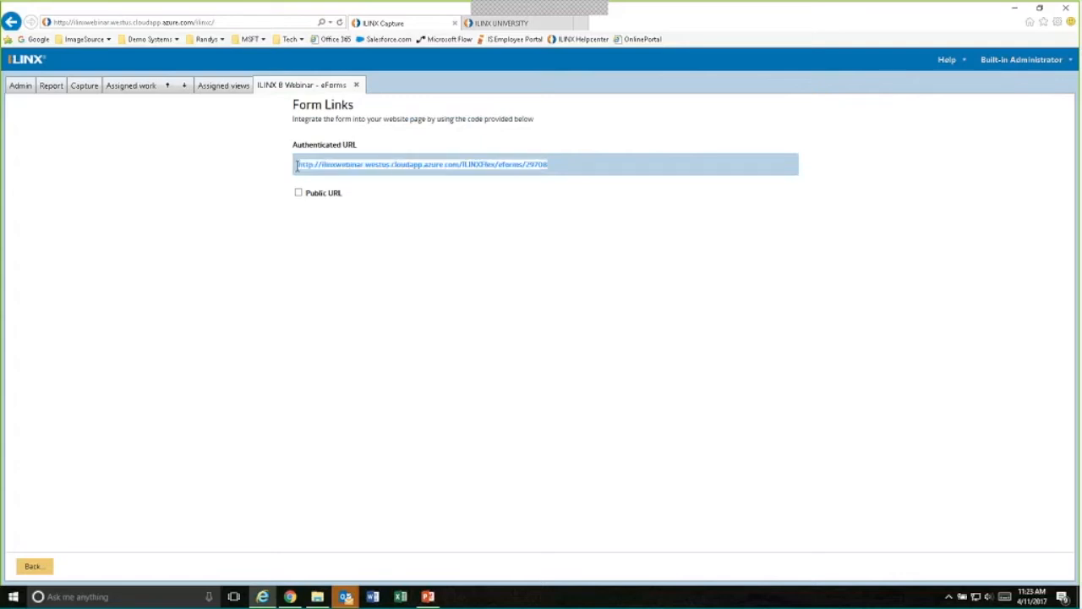
pyautogui.click(581, 23)
pyautogui.click(110, 24)
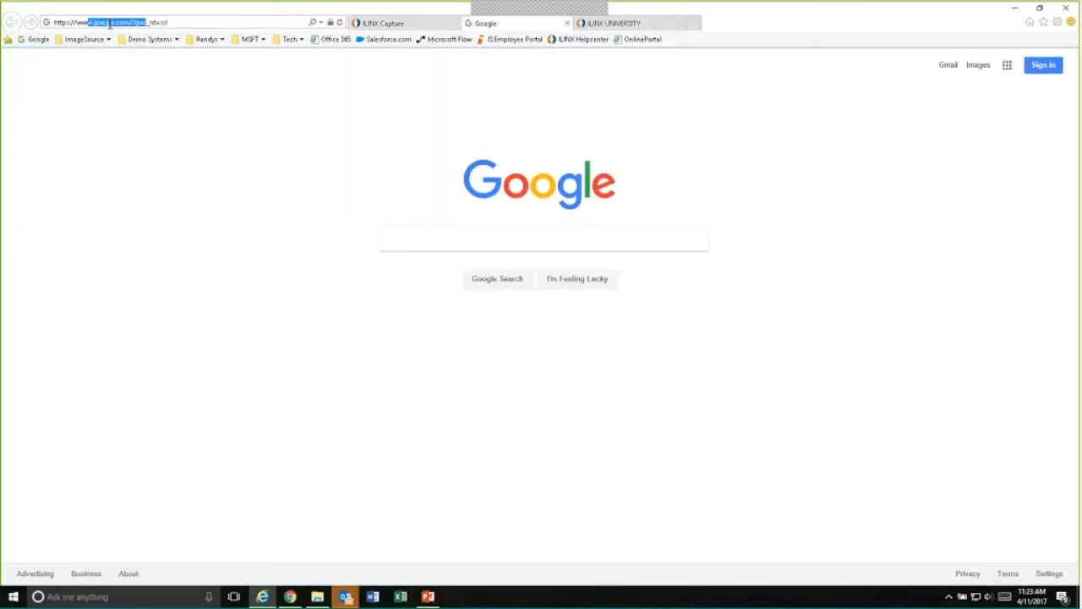
pyautogui.hotkey('ctrl', 'v')
pyautogui.press('Return')
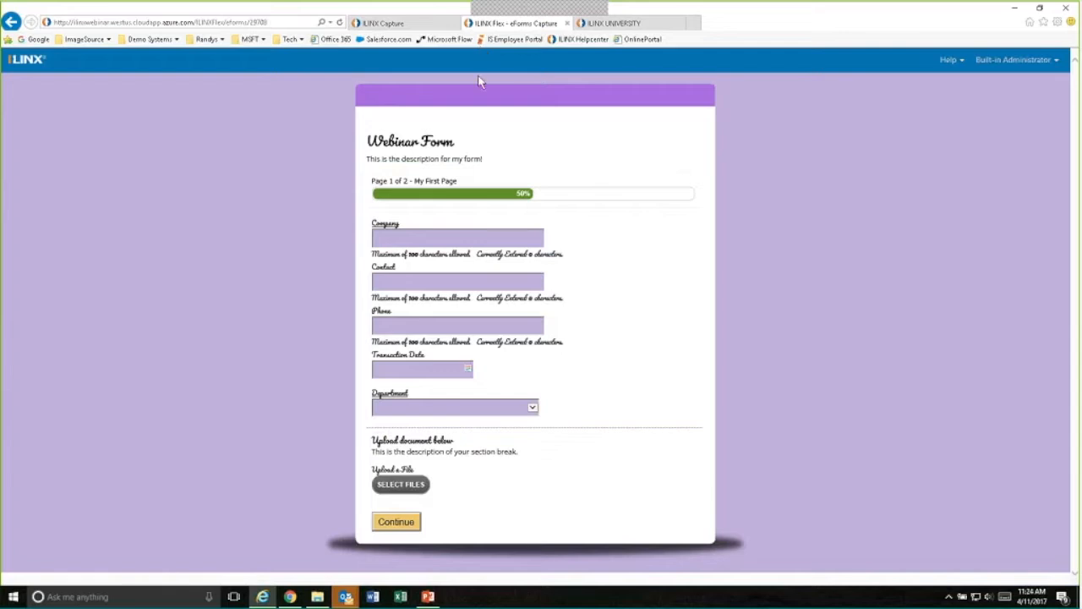
# - Return to the form links, enable the public URL, and save it with the built-in user name admin and the account password
pyautogui.click(410, 23)
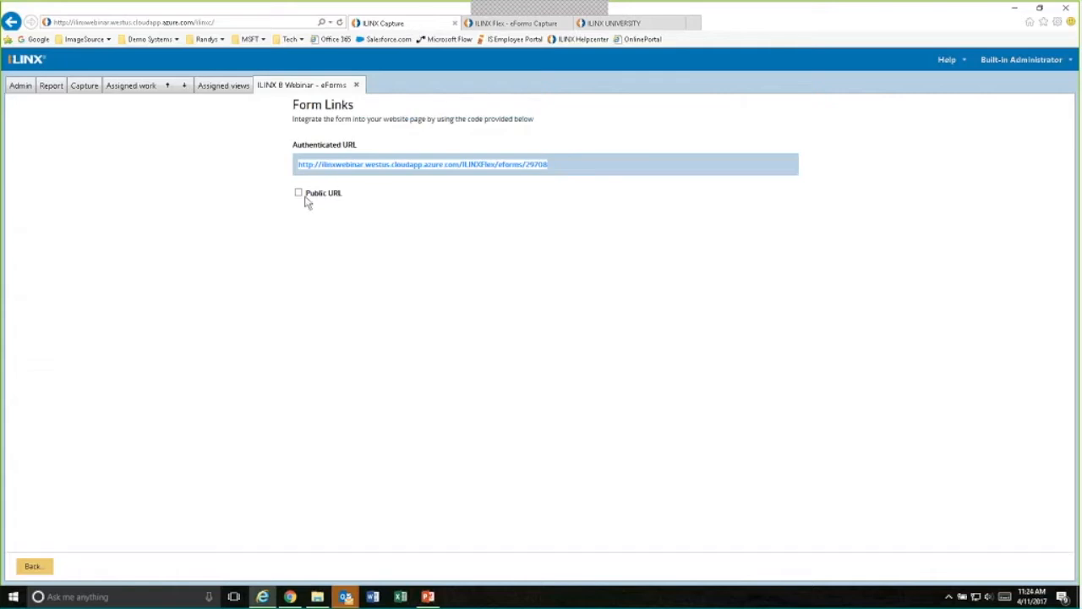
pyautogui.click(482, 163)
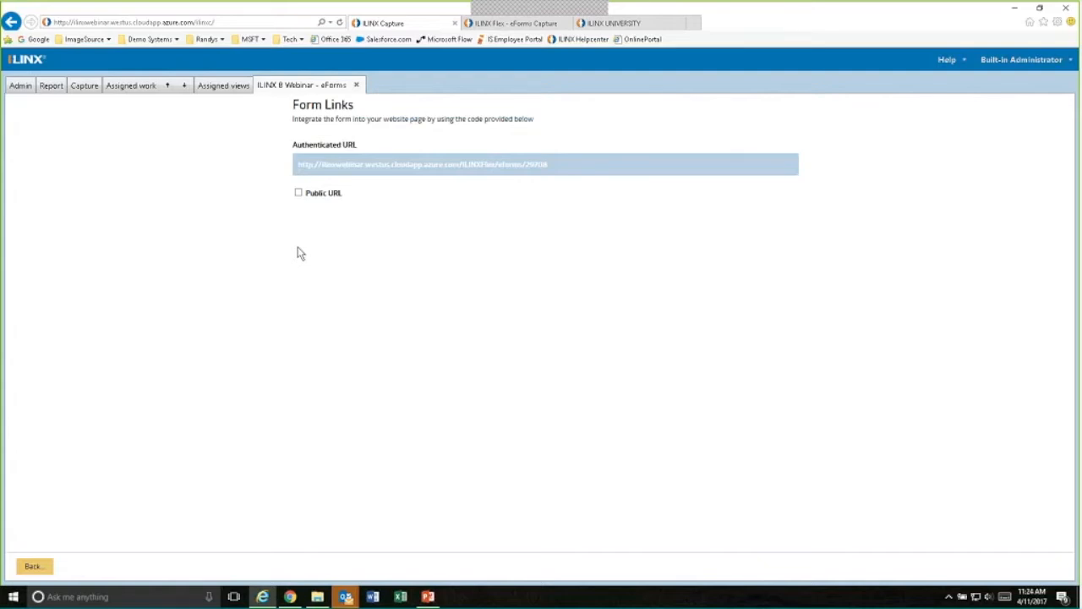
pyautogui.click(298, 192)
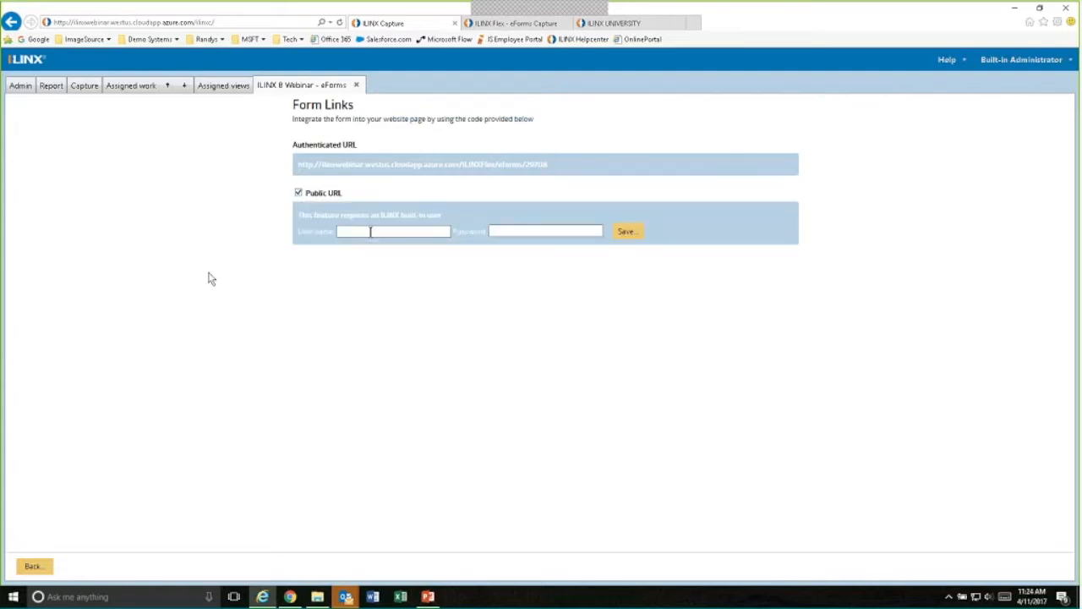
pyautogui.click(371, 232)
pyautogui.write('admin')
pyautogui.press('Tab')
pyautogui.write('admin••••••••')
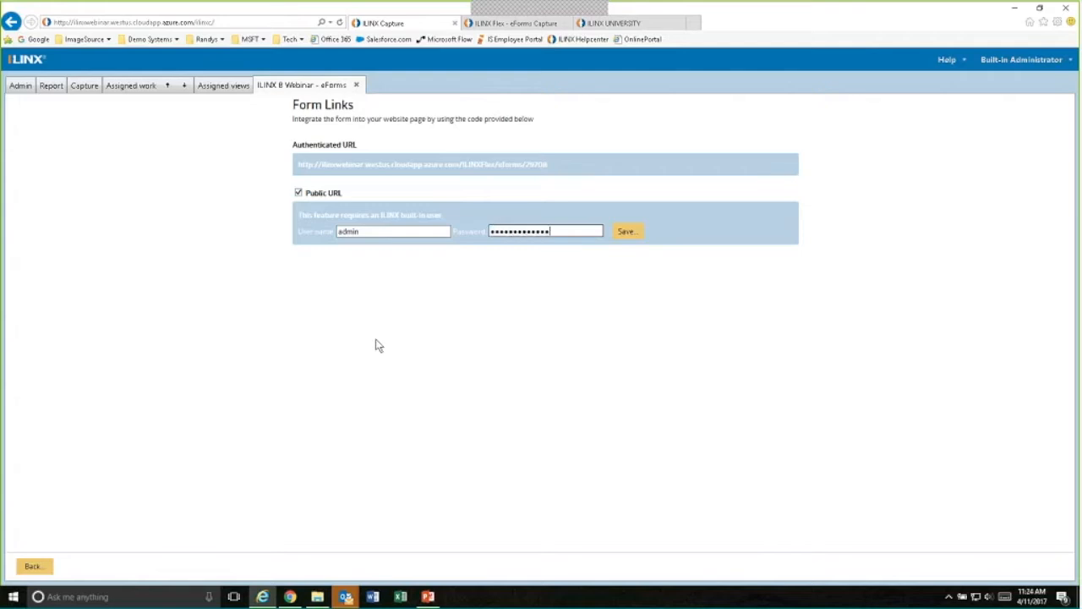
pyautogui.click(623, 233)
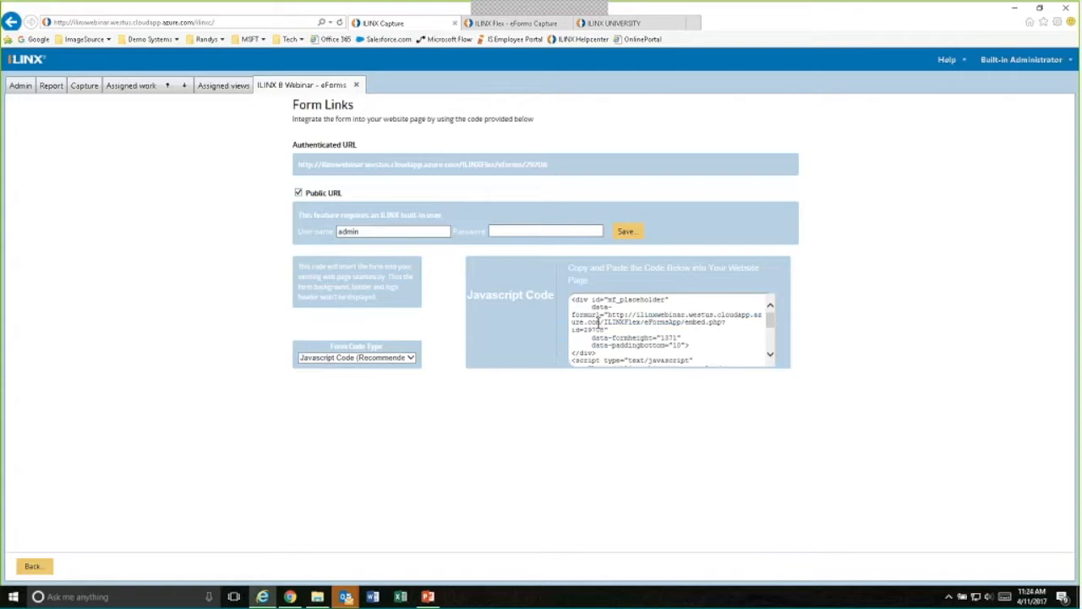
# - Compare the embed code for the URL Only, Javascript Code, Simple Link and Popup Link form code types, ending on Popup Link
pyautogui.click(412, 358)
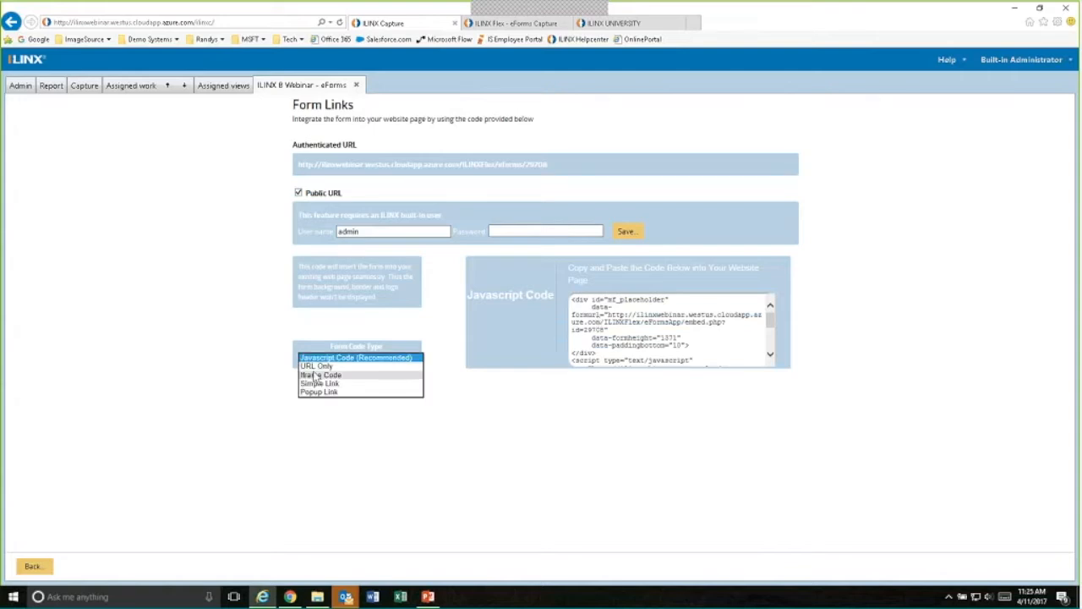
pyautogui.click(317, 365)
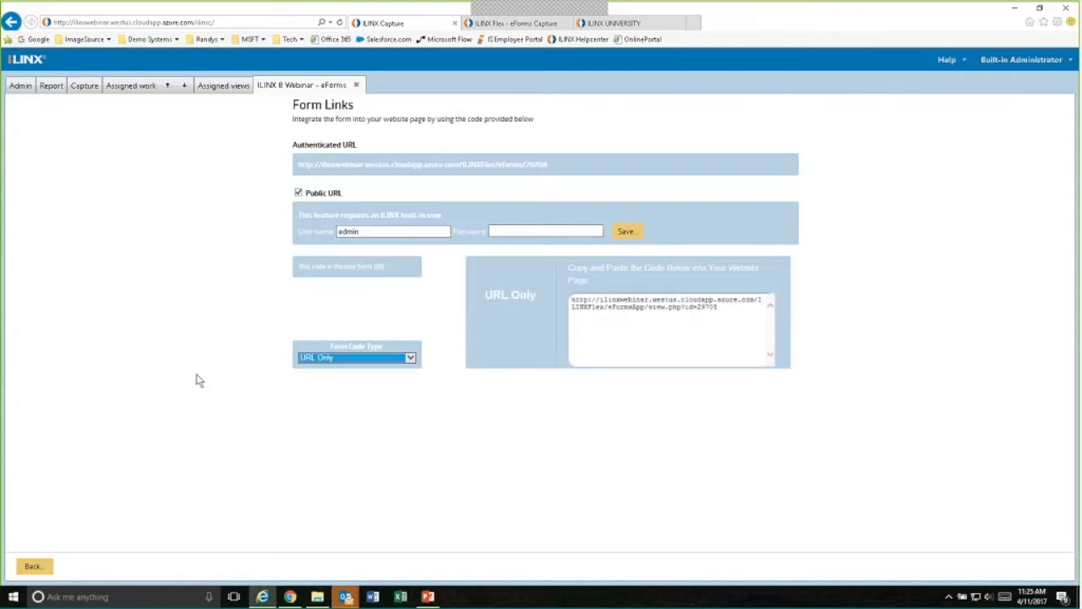
pyautogui.click(372, 358)
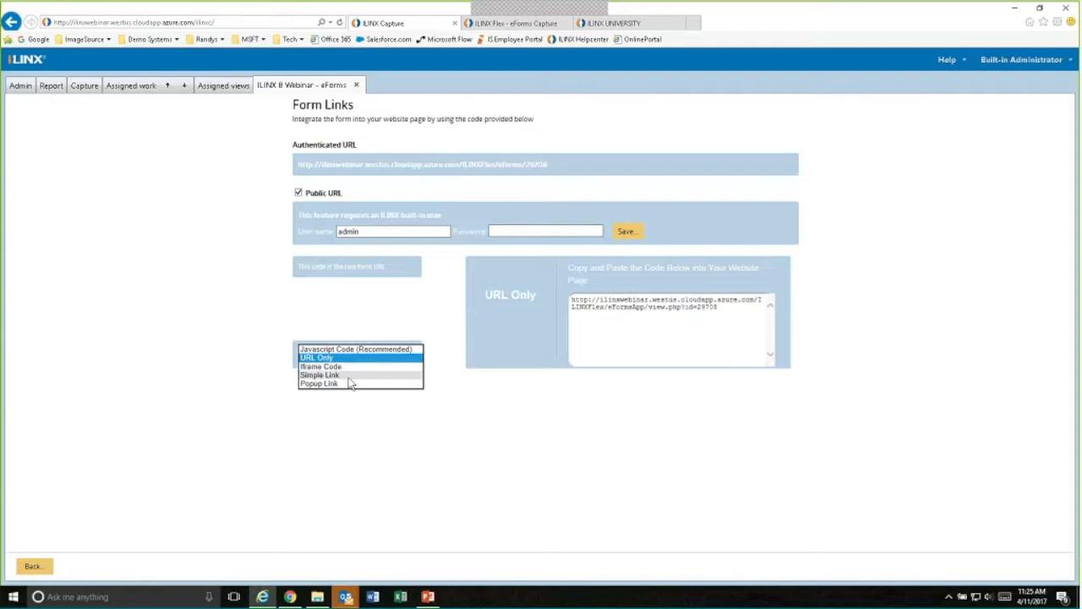
pyautogui.click(346, 349)
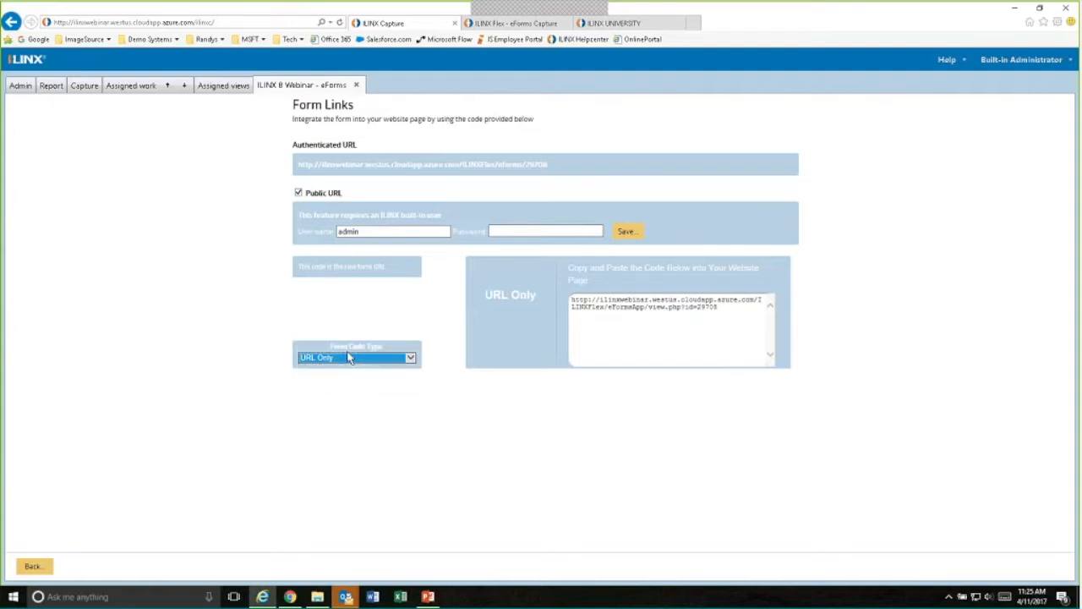
pyautogui.click(402, 360)
pyautogui.click(314, 386)
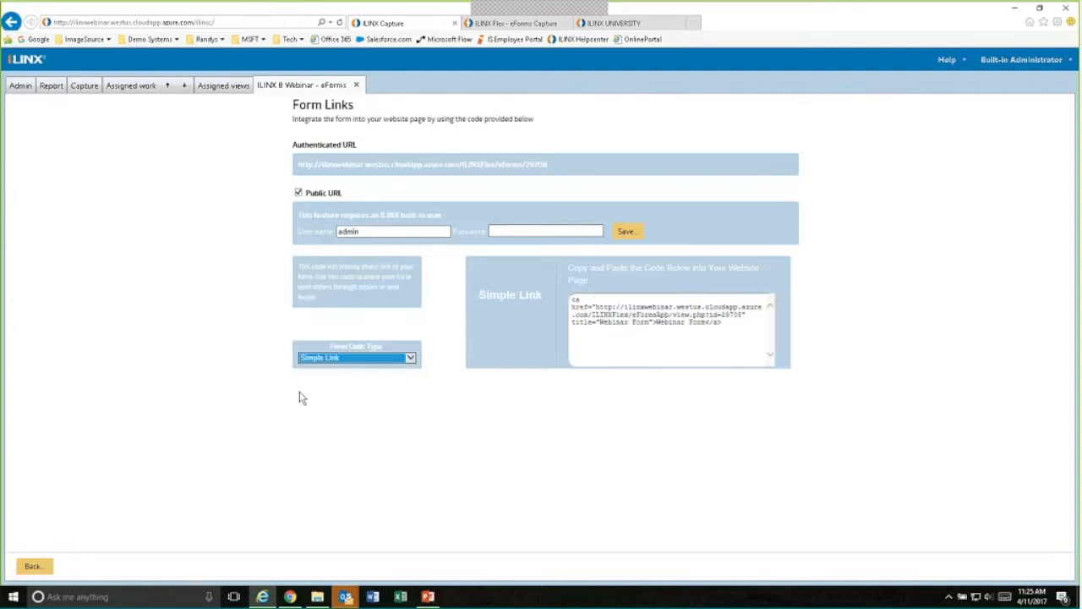
pyautogui.click(410, 358)
pyautogui.click(347, 369)
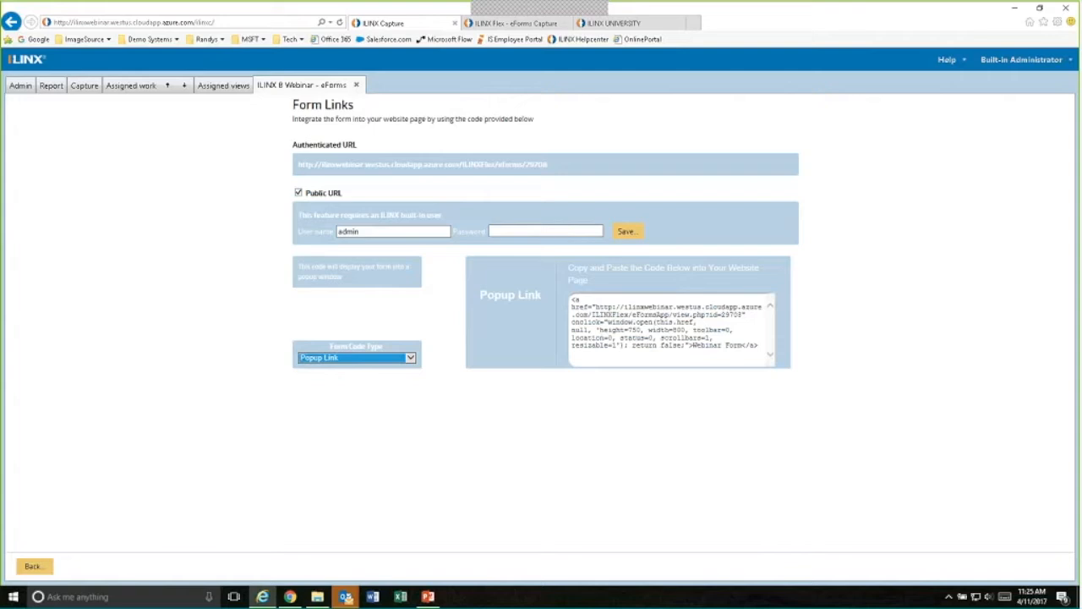
# - Open the Webinar Form's Logic Builder, enable rules to show/hide fields, and add a rule for the Phone field
pyautogui.click(33, 568)
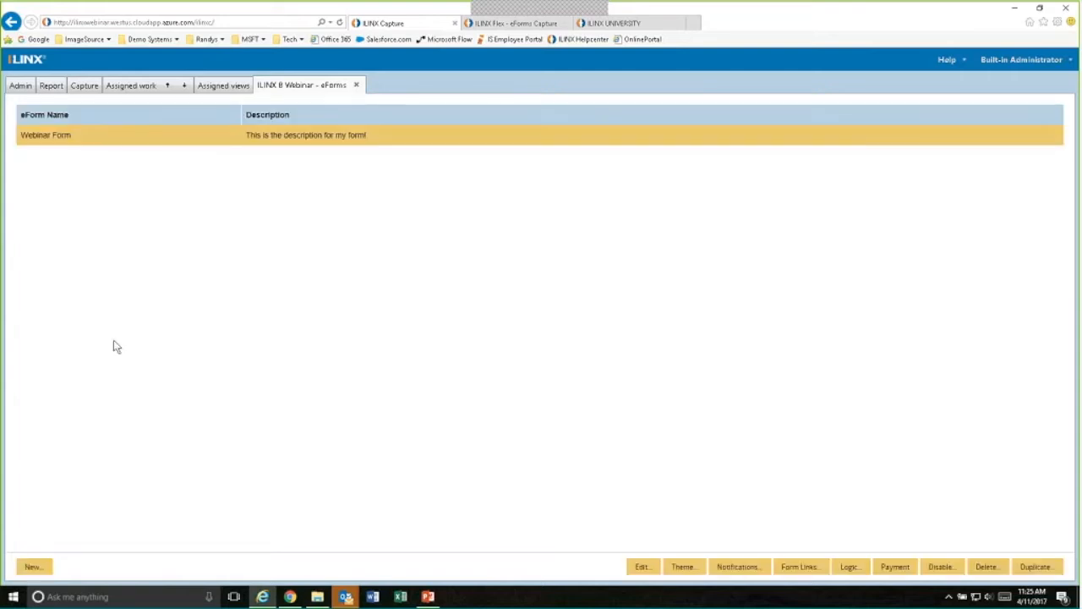
pyautogui.click(849, 567)
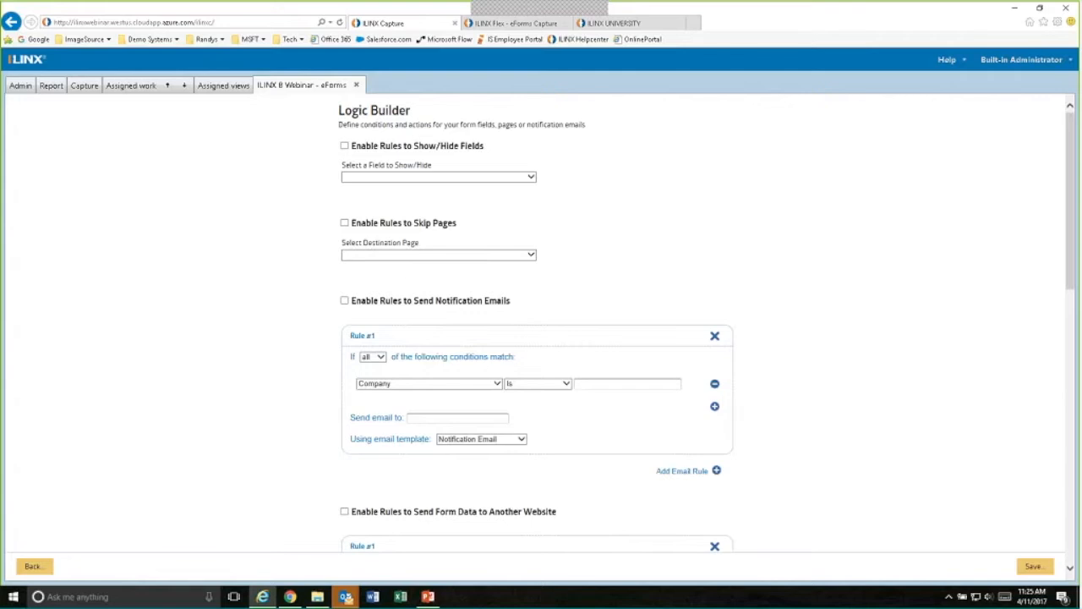
pyautogui.click(344, 146)
pyautogui.click(531, 179)
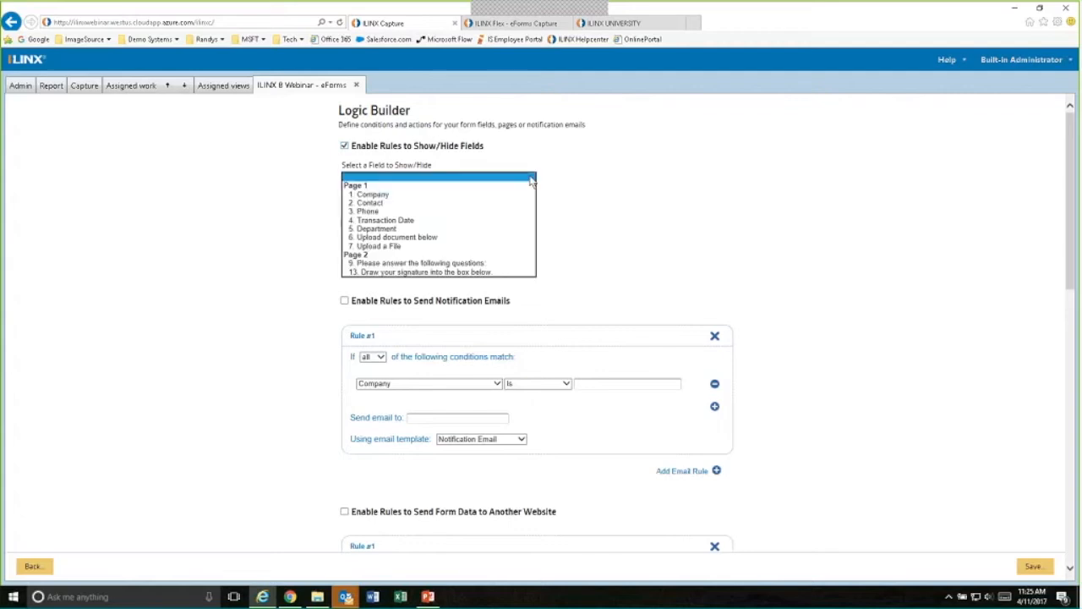
pyautogui.click(390, 212)
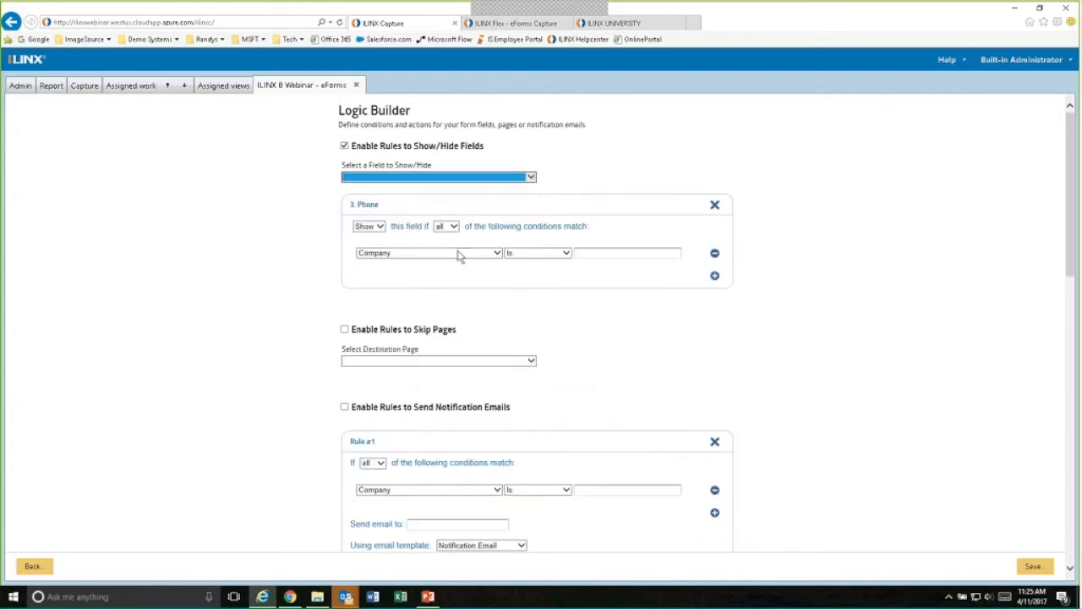
# - Set the Phone field's show condition to Company Is Not "" and add a second condition row
pyautogui.click(566, 257)
pyautogui.click(567, 255)
pyautogui.click(569, 258)
pyautogui.click(554, 262)
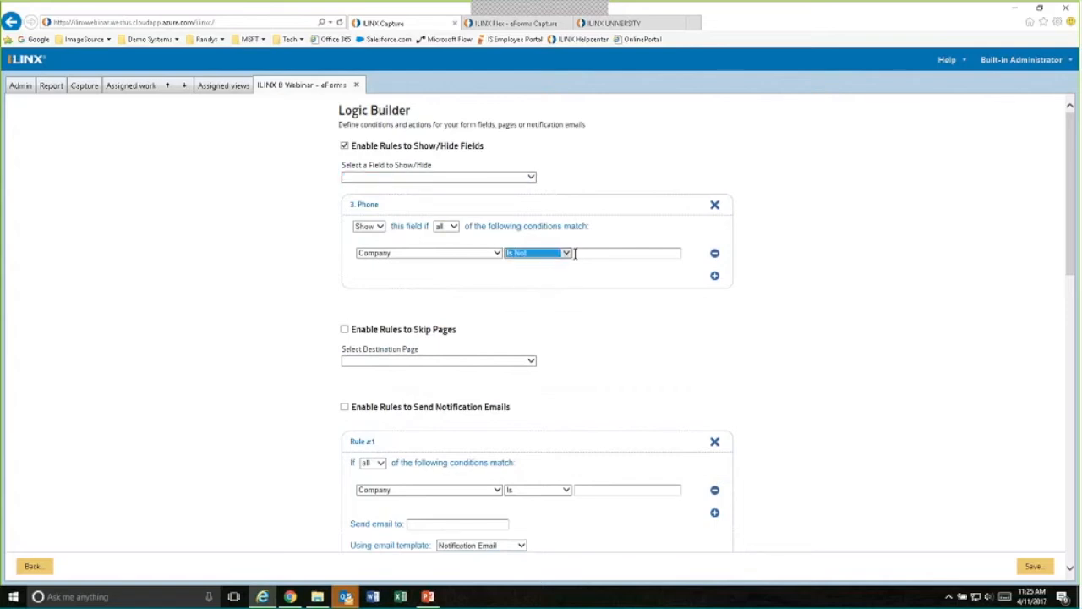
pyautogui.click(575, 253)
pyautogui.write('"')
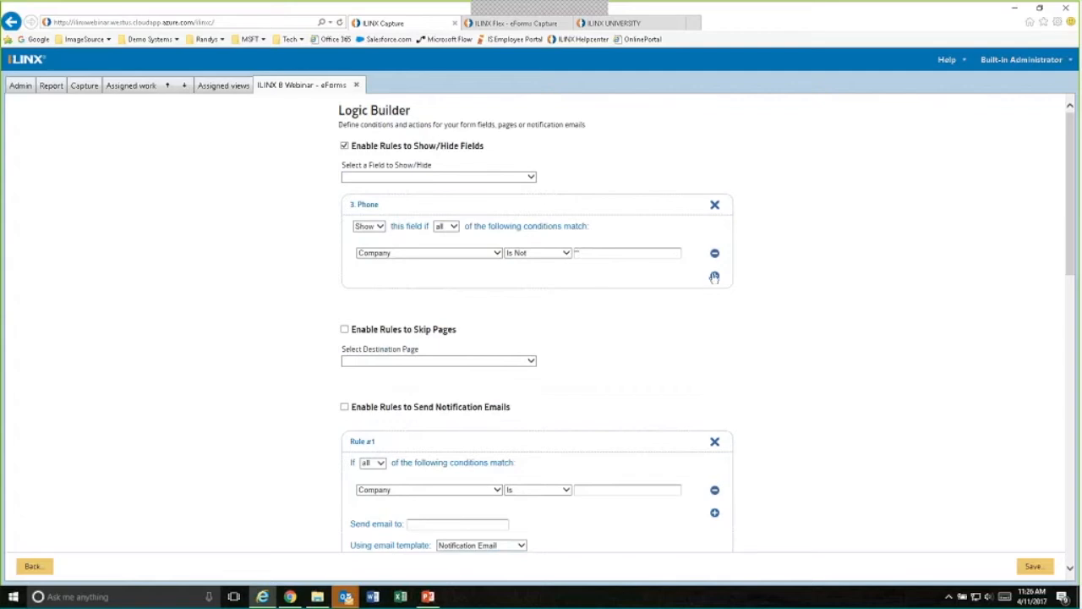
pyautogui.click(714, 275)
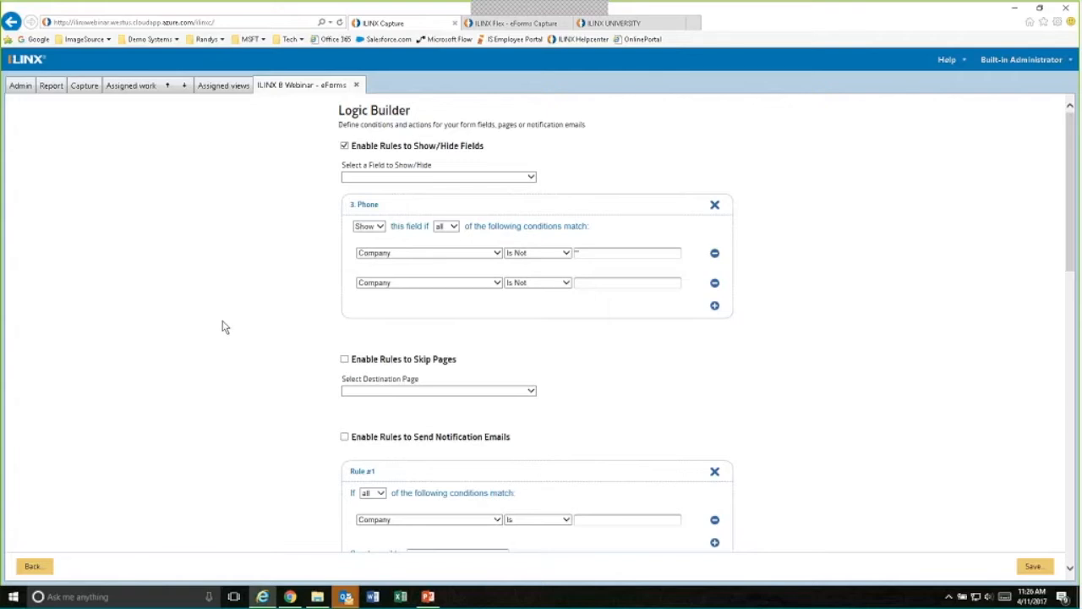
# - Enable rules to skip pages, add Page 2 as the destination page, and make its rule match any of the conditions
pyautogui.scroll(-1, 225, 327)
pyautogui.click(344, 286)
pyautogui.click(531, 318)
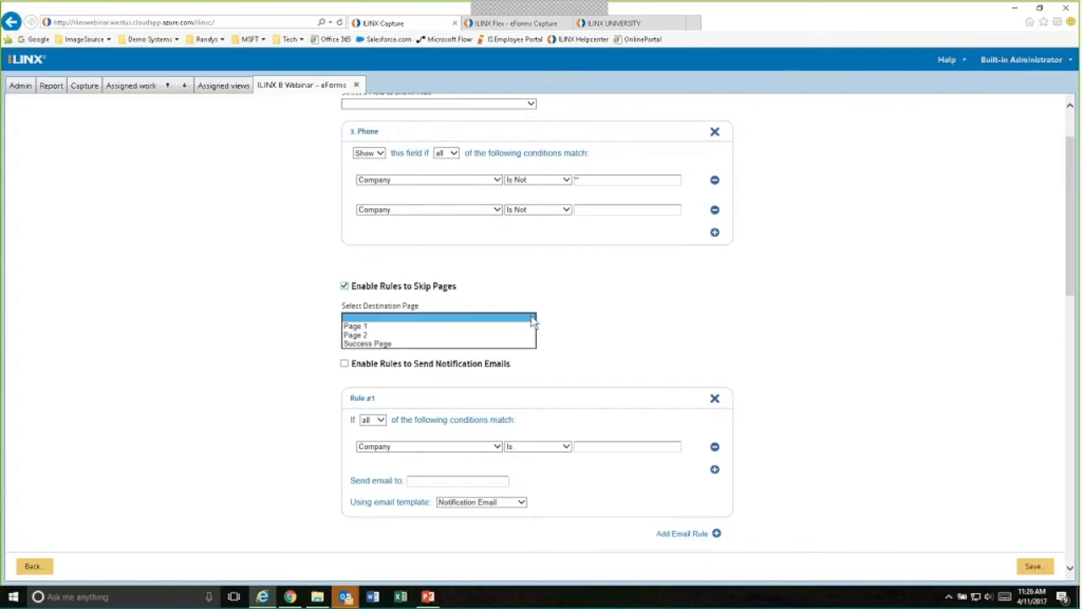
pyautogui.click(410, 335)
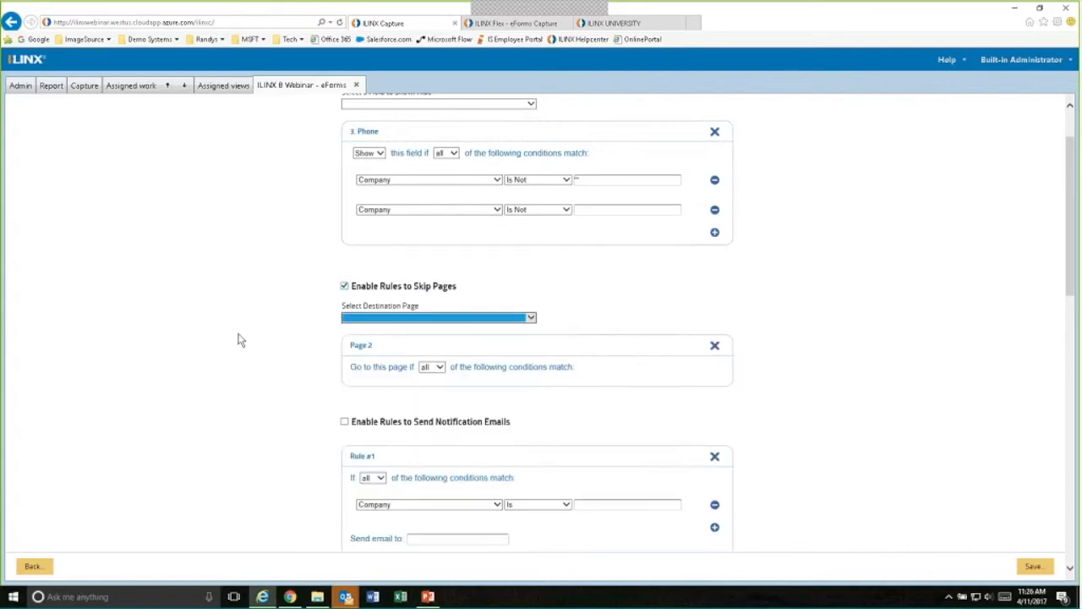
pyautogui.scroll(-1, 241, 342)
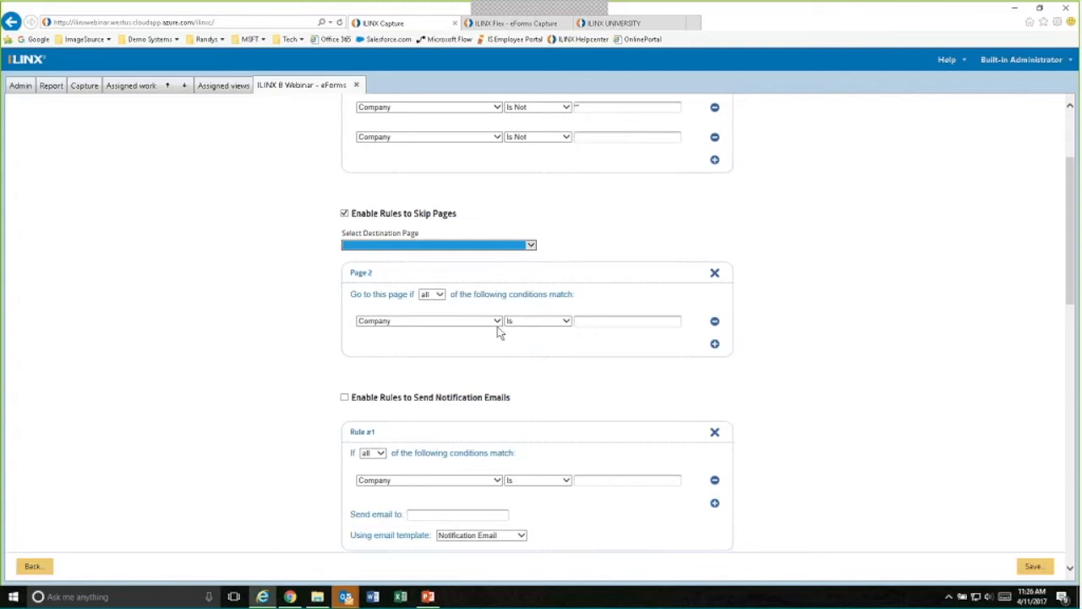
pyautogui.click(436, 296)
pyautogui.click(433, 309)
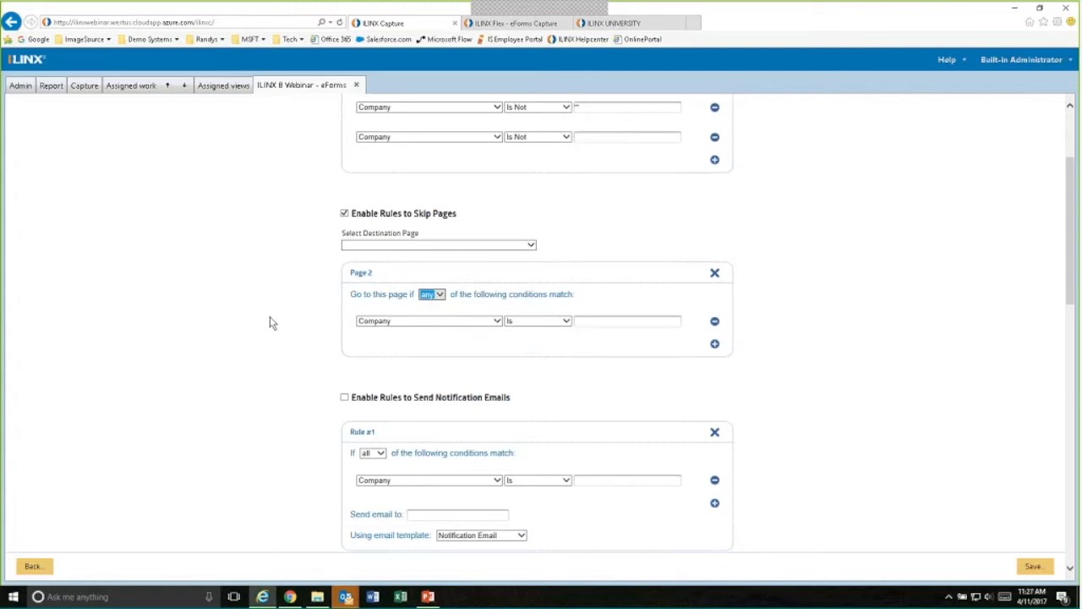
# - Review the rules for notification emails, sending form data to another website and the success page, and return to the eForms list without saving
pyautogui.scroll(-3, 293, 355)
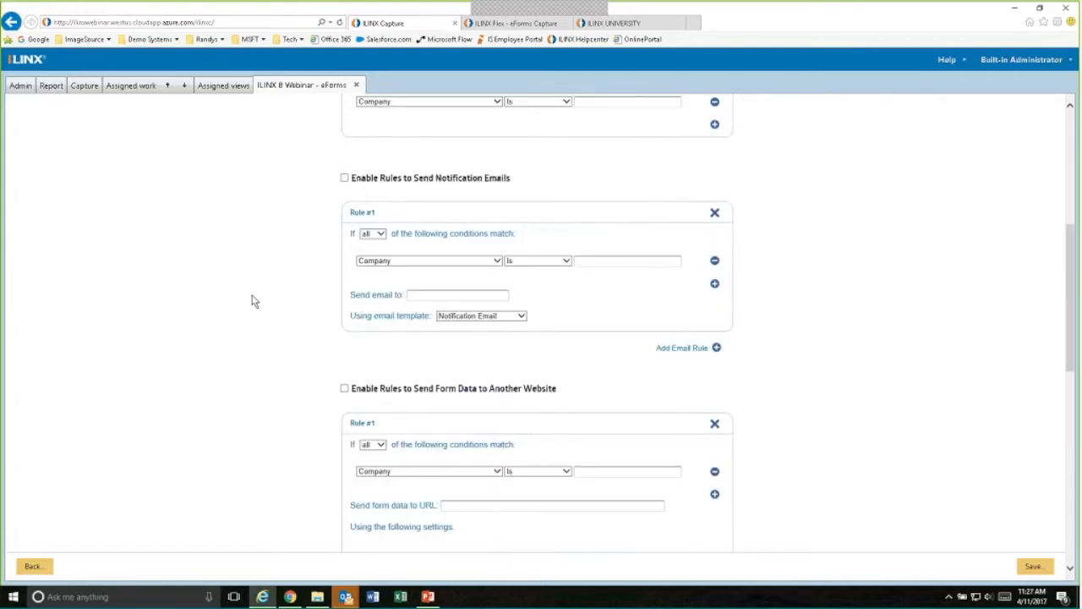
pyautogui.scroll(-2, 251, 301)
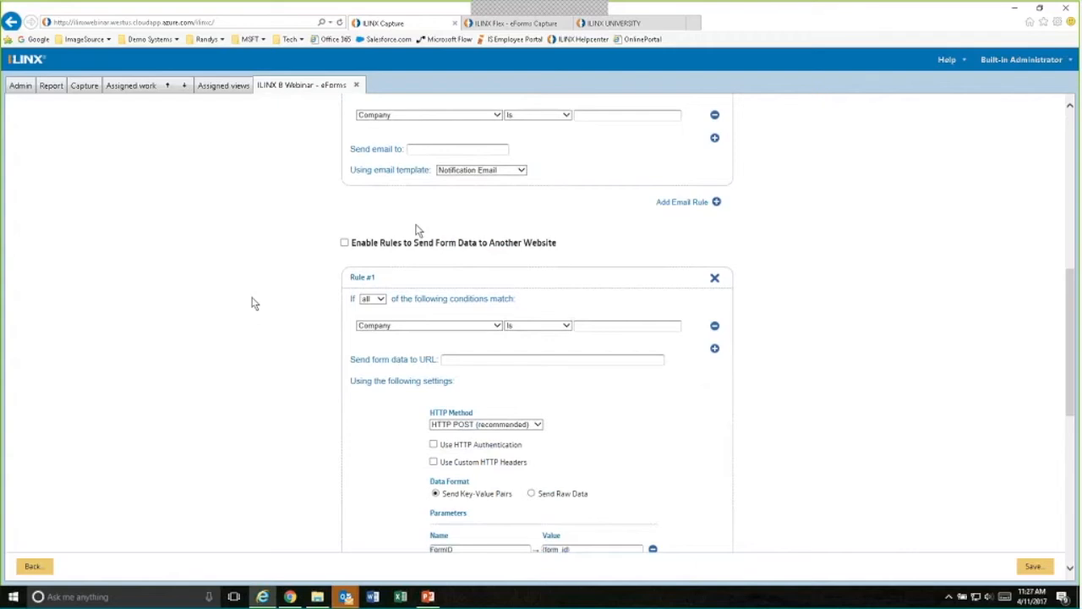
pyautogui.scroll(-3, 301, 340)
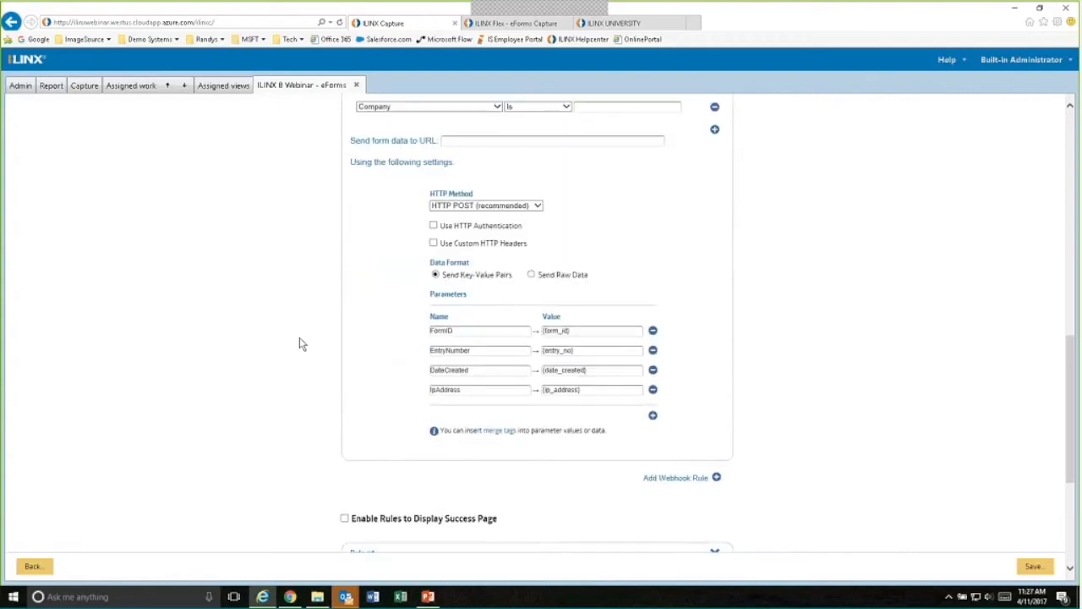
pyautogui.scroll(-3, 299, 338)
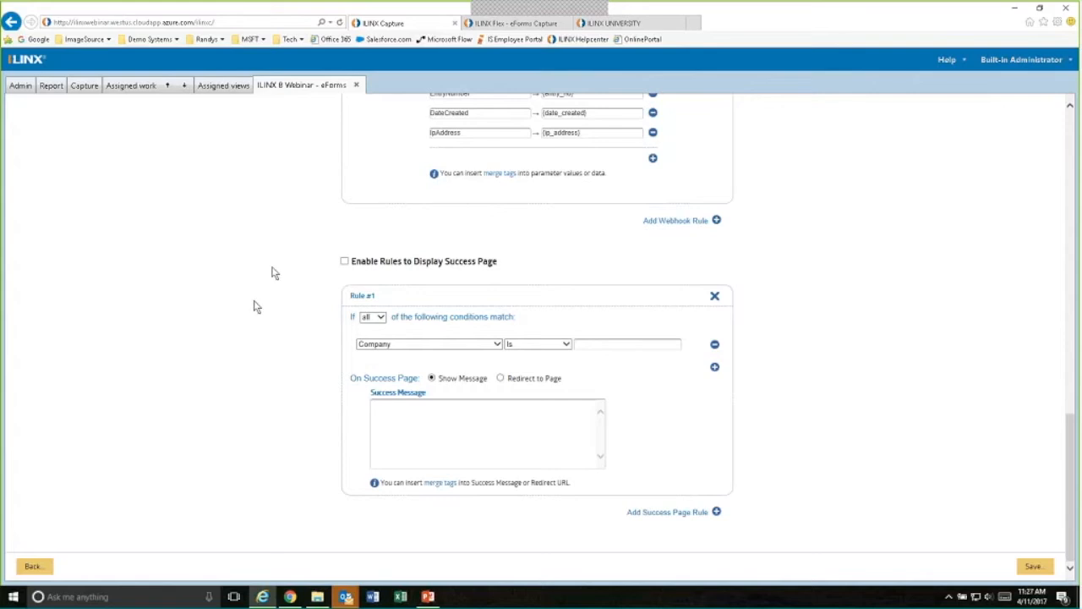
pyautogui.scroll(1, 273, 272)
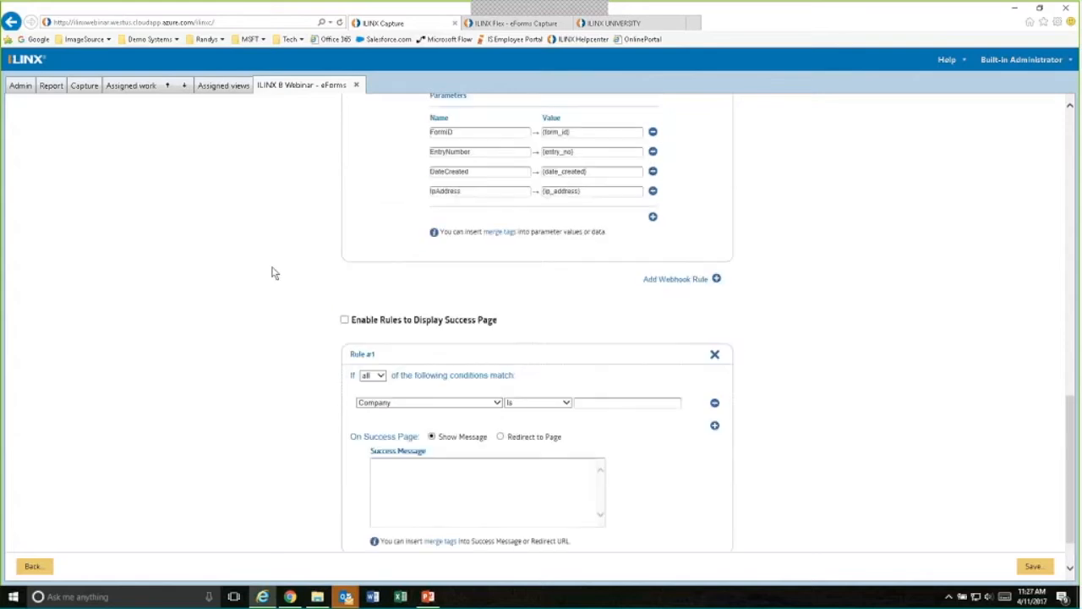
pyautogui.scroll(10, 274, 272)
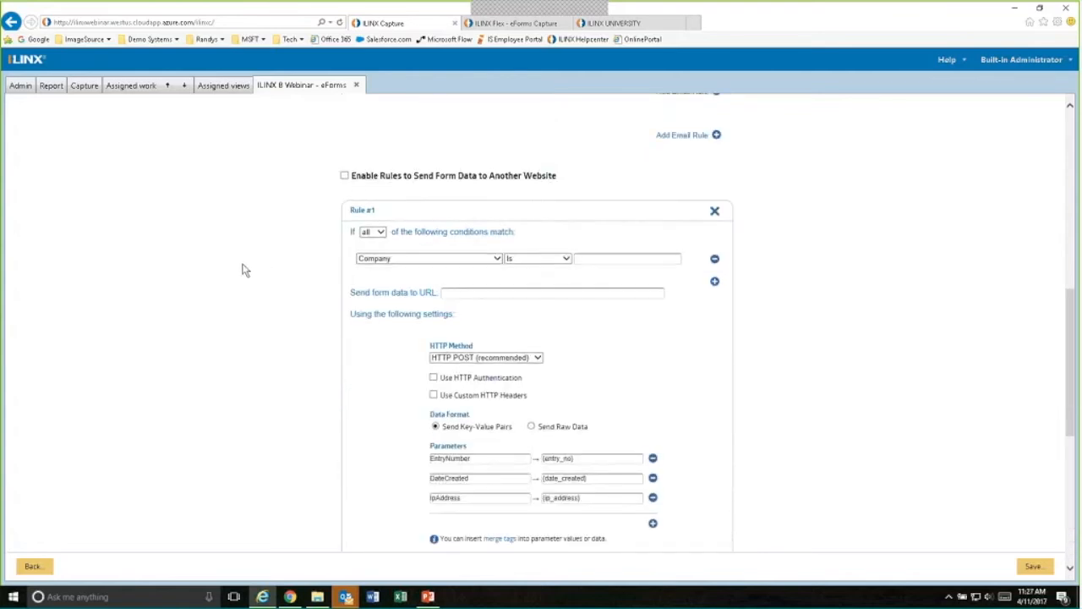
pyautogui.click(32, 565)
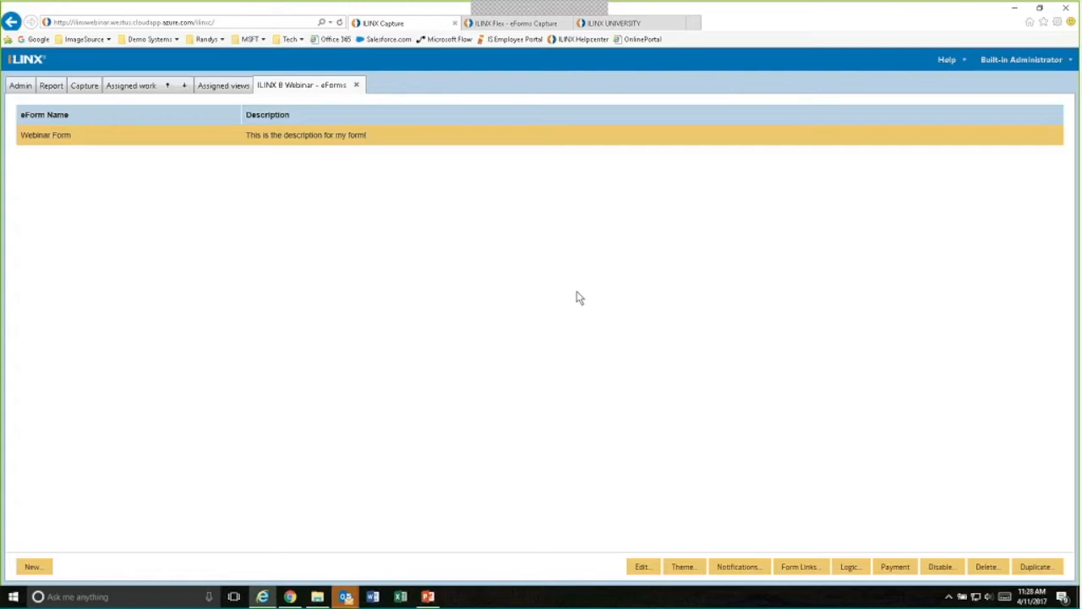
# - Switch to the ILINX University website, open its self-service forms page, and examine the embedded Student Document Upload form
pyautogui.click(626, 25)
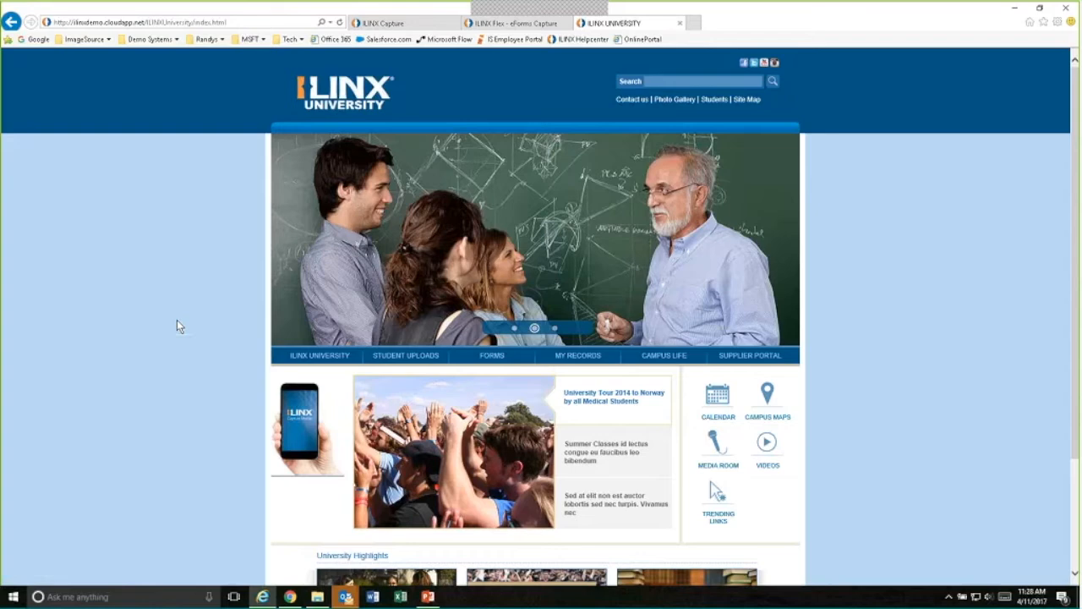
pyautogui.scroll(-1, 166, 322)
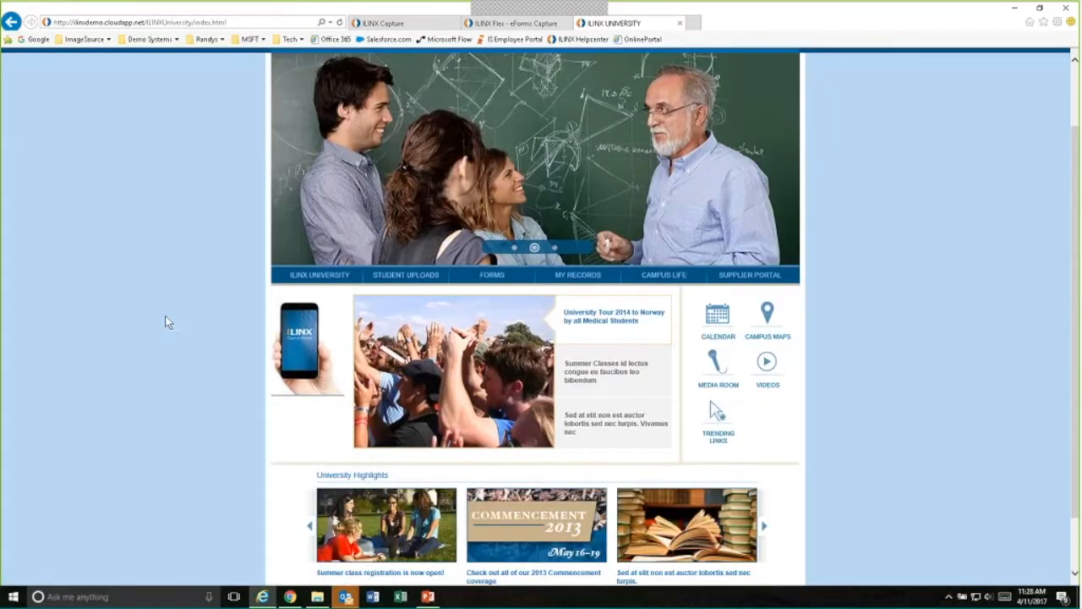
pyautogui.scroll(1, 167, 321)
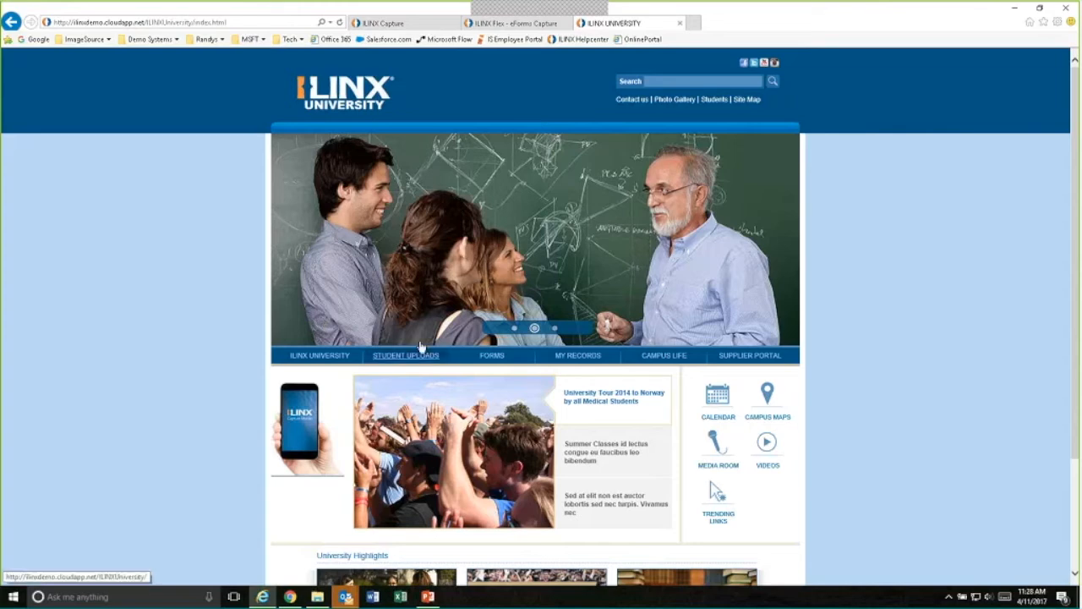
pyautogui.click(492, 355)
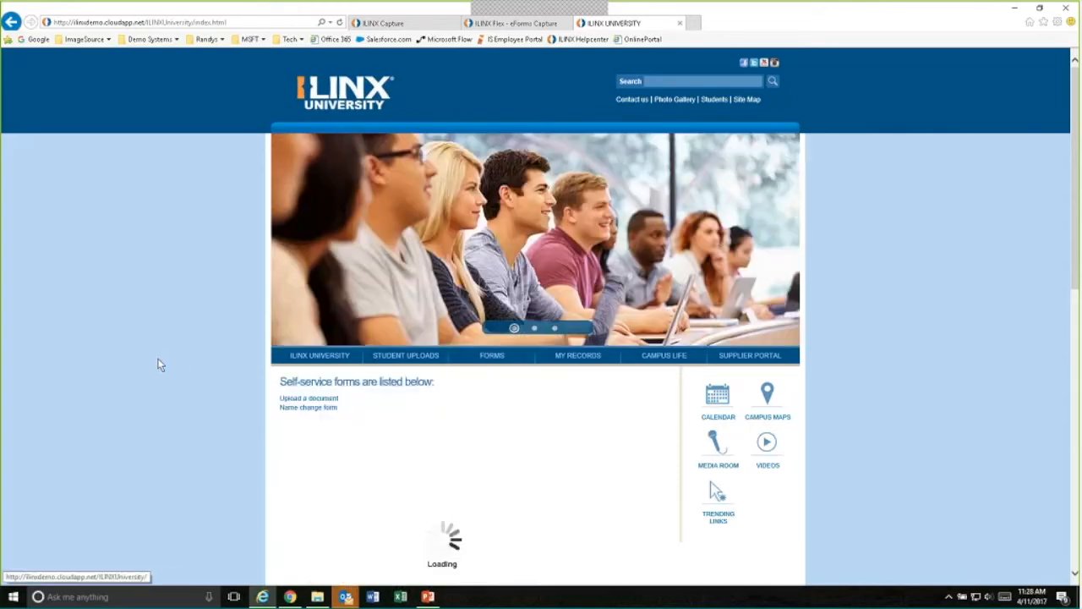
pyautogui.scroll(-1, 149, 365)
pyautogui.scroll(-3, 148, 365)
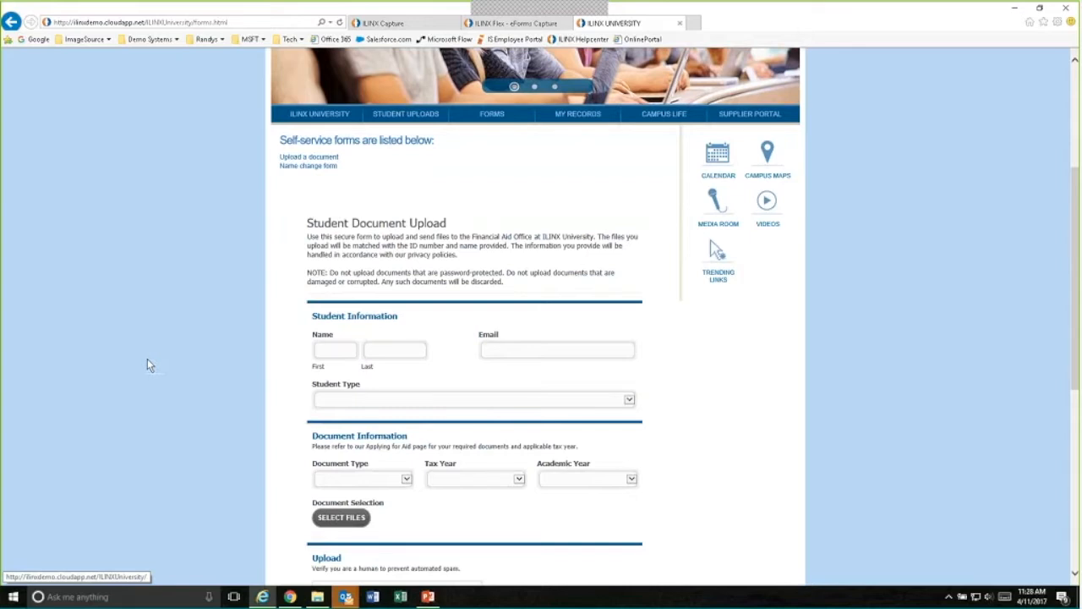
pyautogui.scroll(-1, 147, 365)
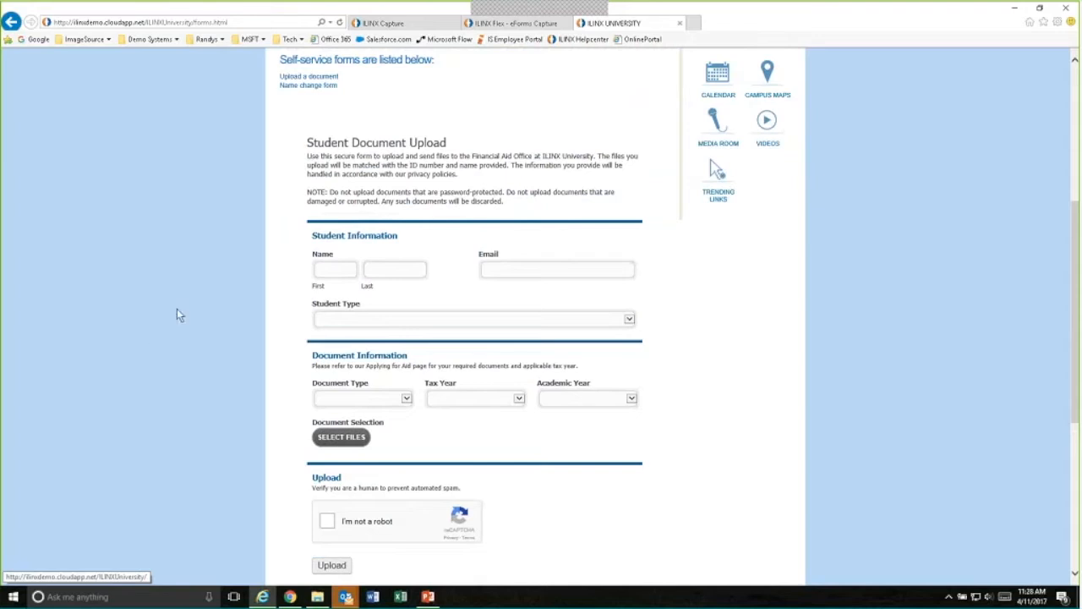
# - Set the student type to Prospective Student - Common App and alternate the document type between International Student Certification of Finance and Student W2, ending on Student W2
pyautogui.click(629, 319)
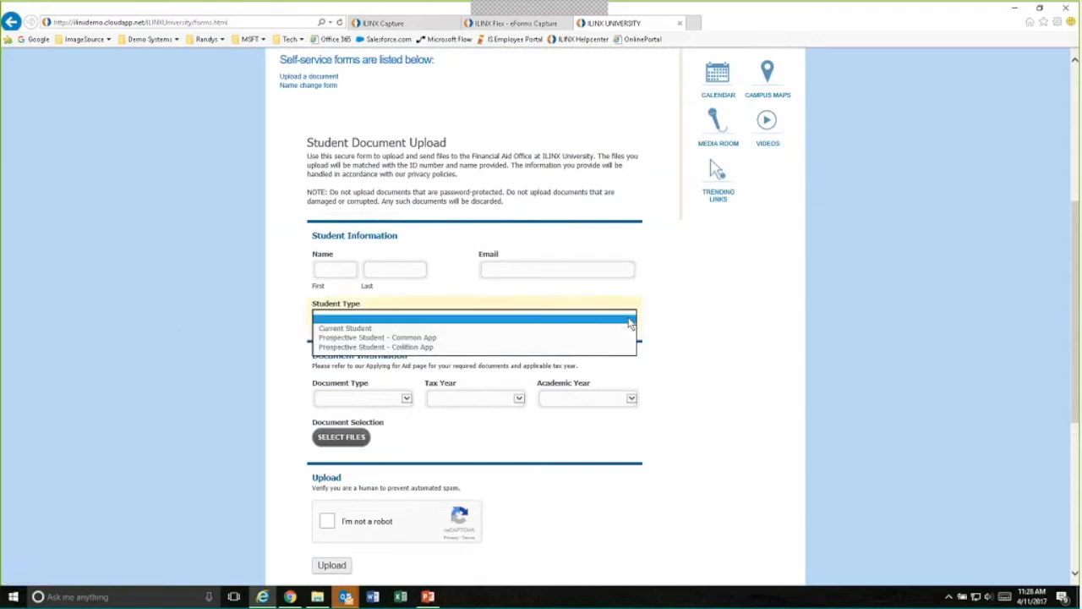
pyautogui.click(372, 337)
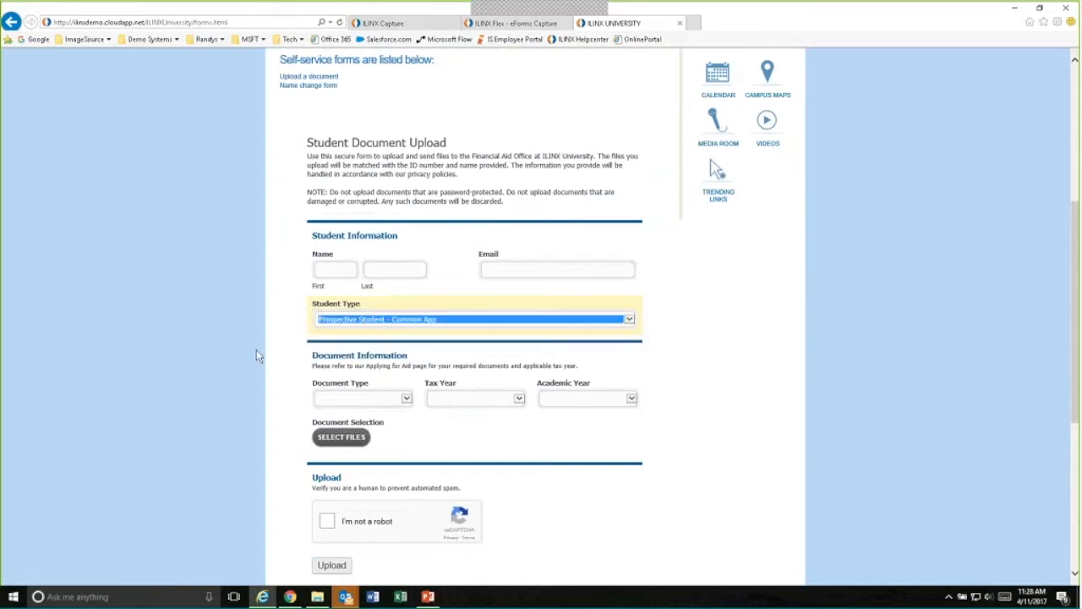
pyautogui.scroll(-2, 189, 350)
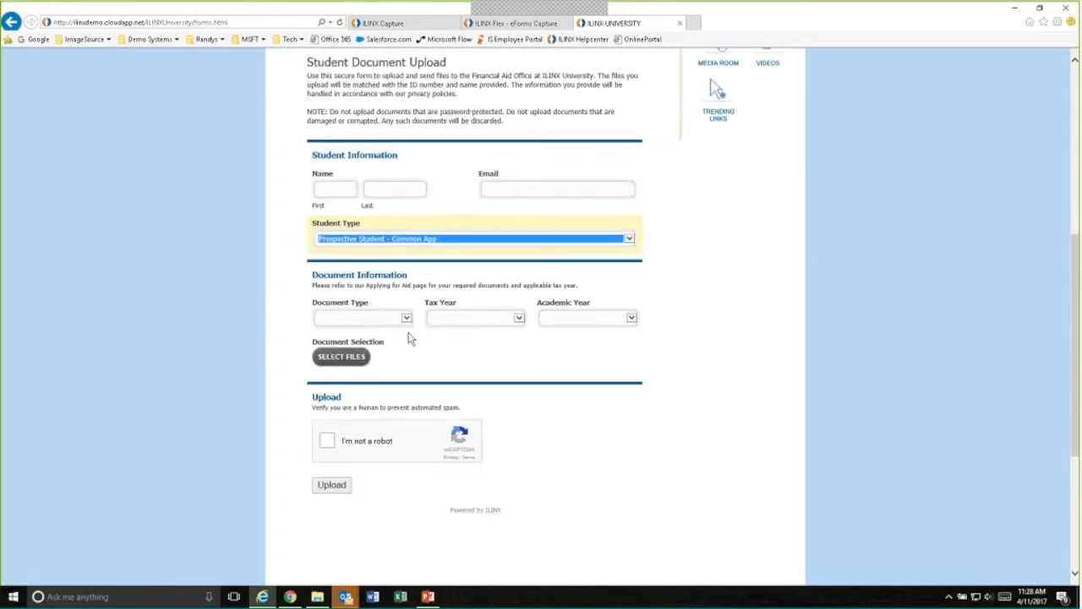
pyautogui.click(405, 319)
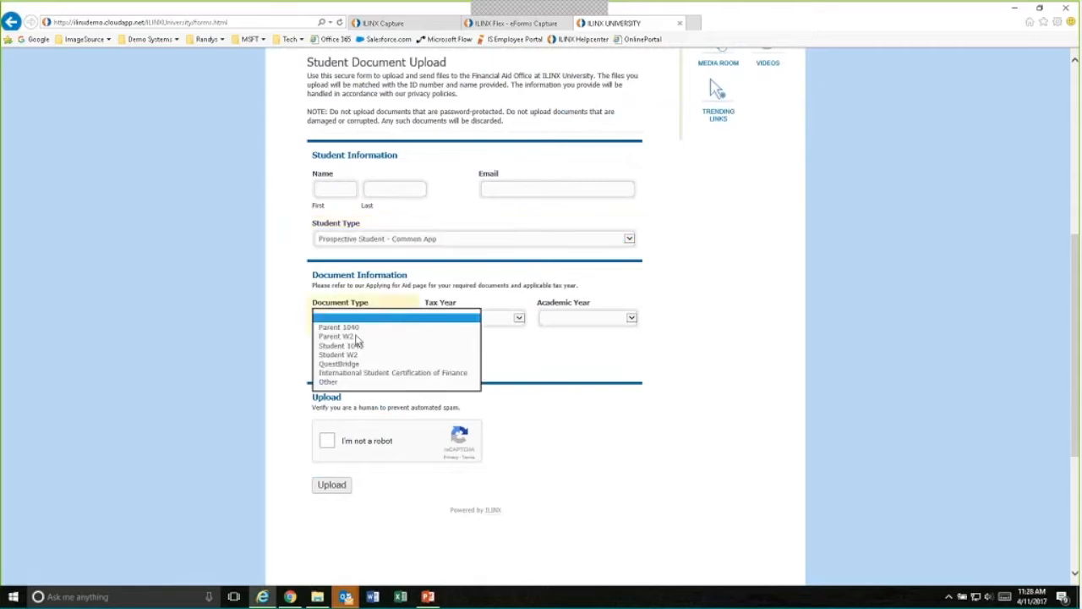
pyautogui.click(350, 372)
pyautogui.click(406, 318)
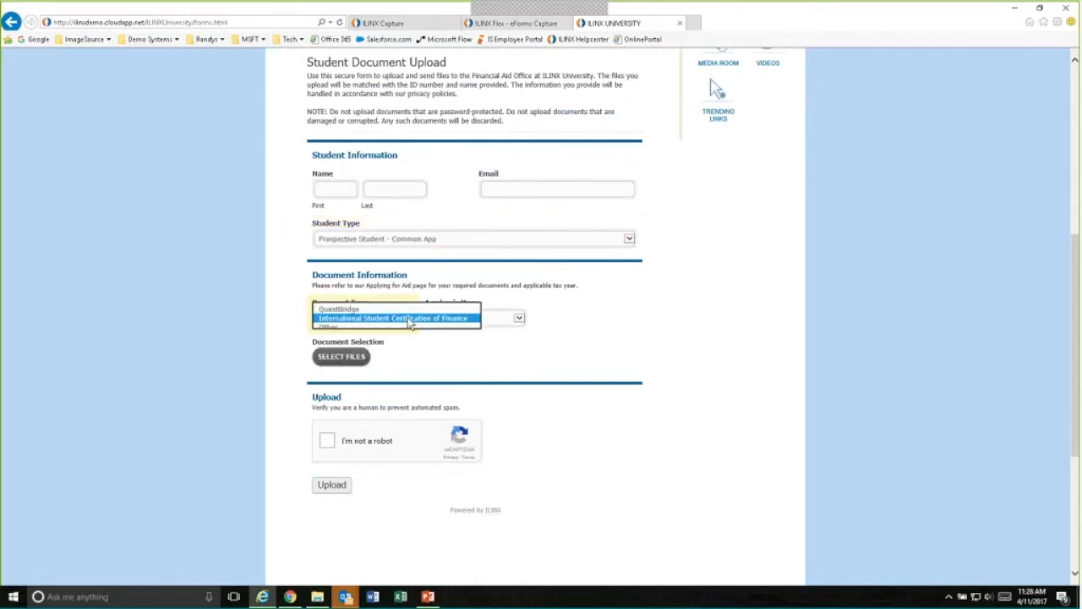
pyautogui.click(340, 304)
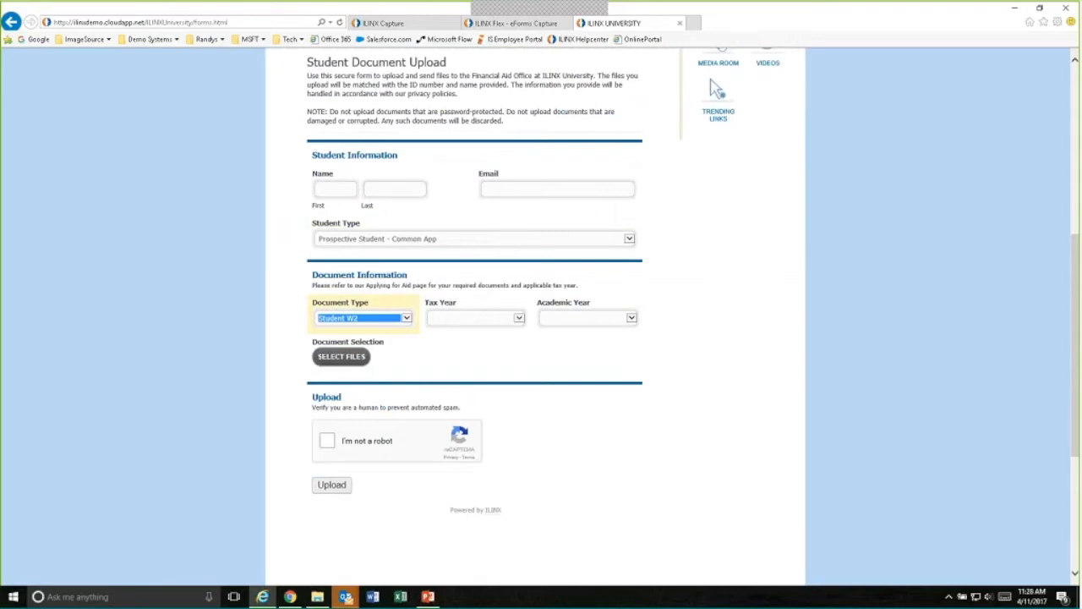
pyautogui.click(408, 319)
pyautogui.click(359, 337)
pyautogui.click(408, 322)
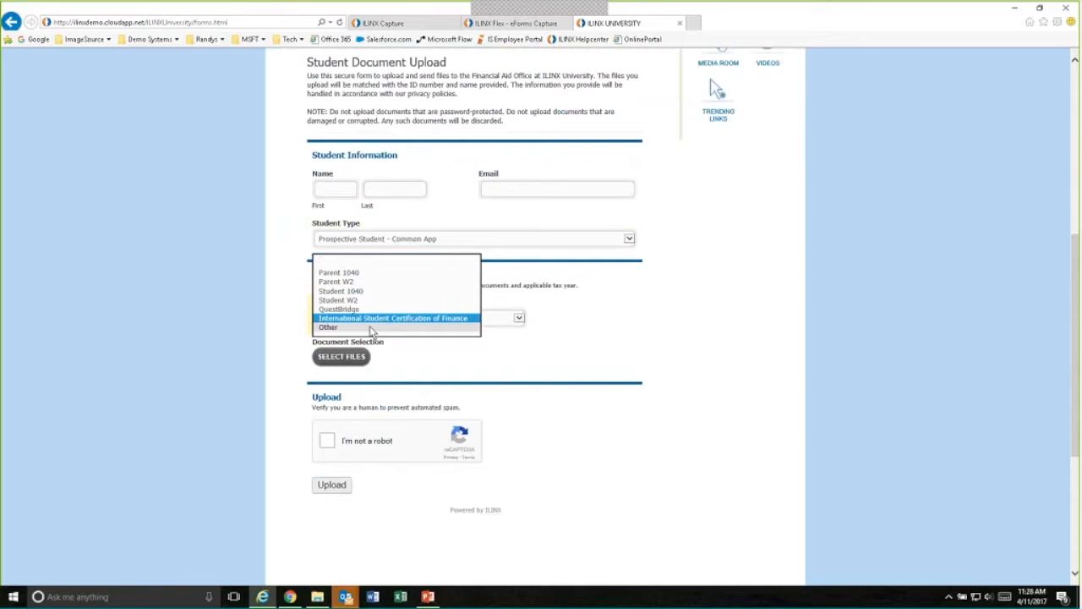
pyautogui.click(372, 301)
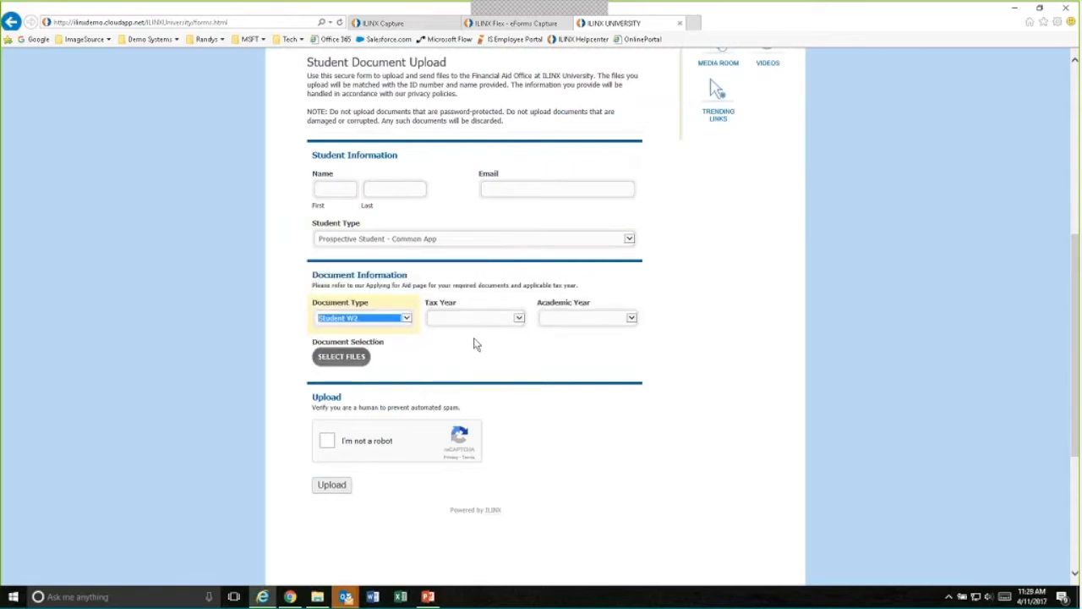
# - Bring up the upload form's reCAPTCHA image challenge and dismiss it without solving it
pyautogui.scroll(-2, 474, 343)
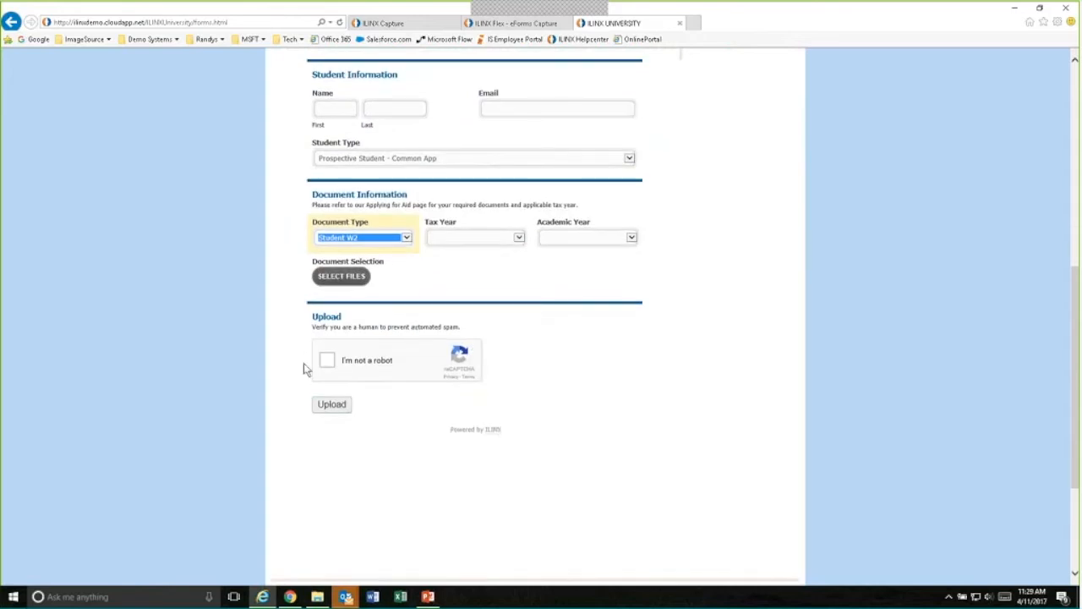
pyautogui.click(327, 361)
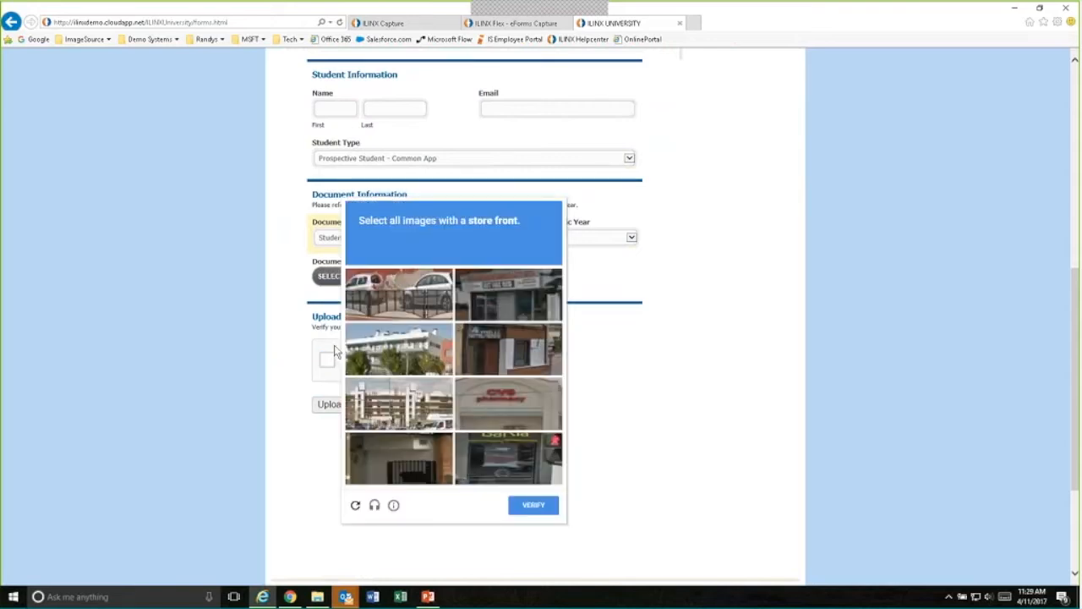
pyautogui.click(642, 342)
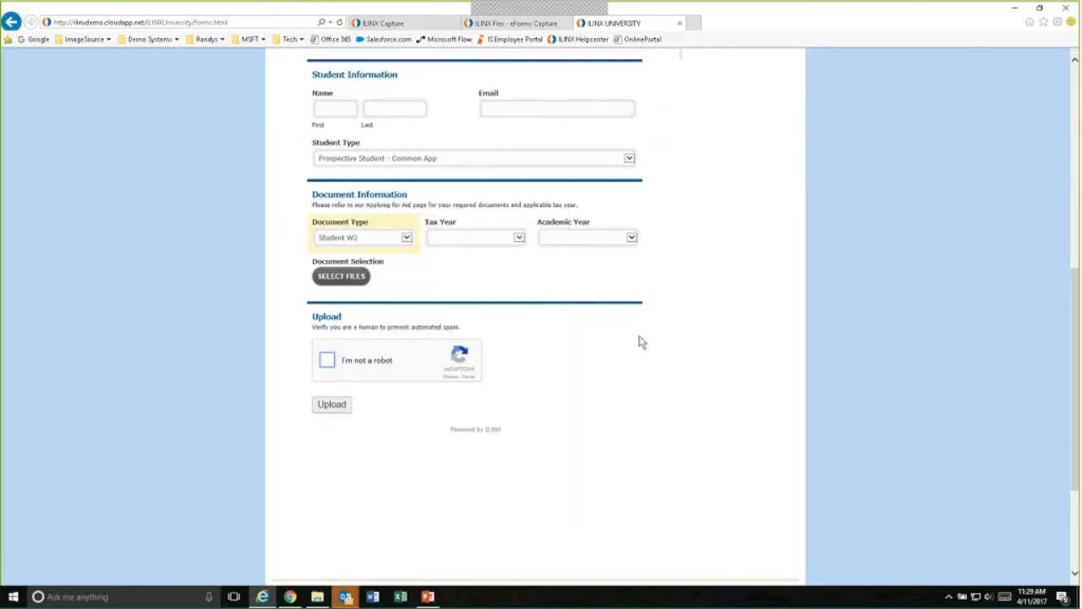
# - Open the Name change form from the self-service forms list and examine its fields, notice and signature area
pyautogui.scroll(5, 643, 342)
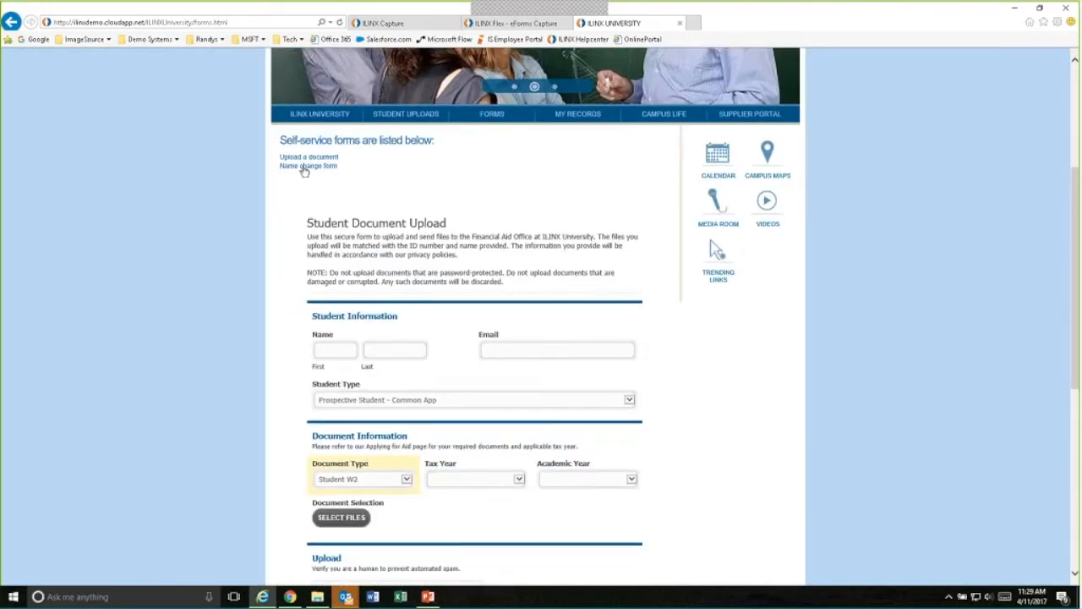
pyautogui.click(306, 165)
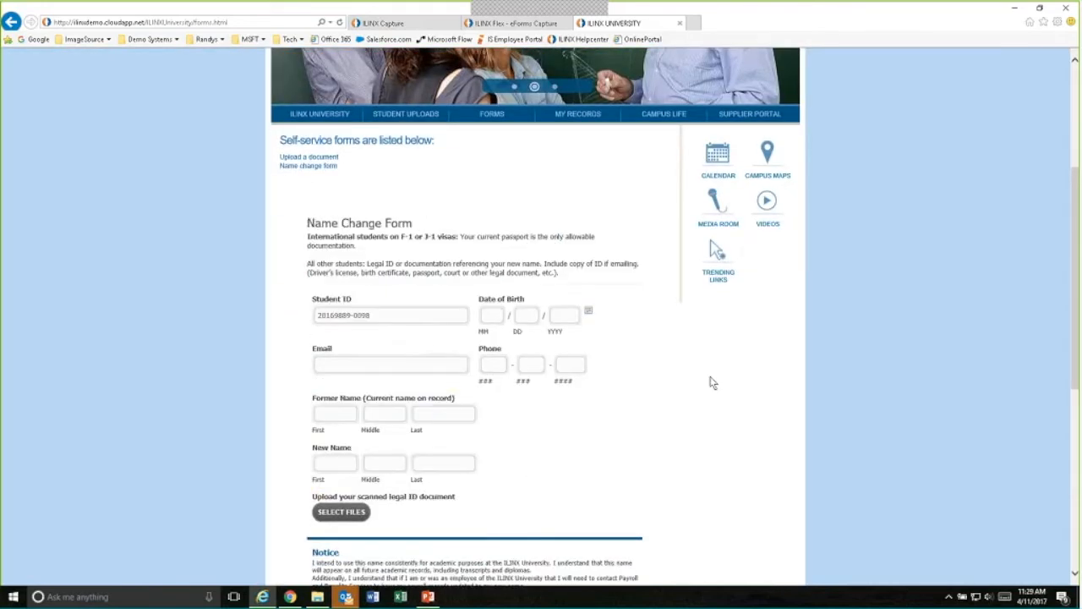
pyautogui.scroll(-1, 667, 381)
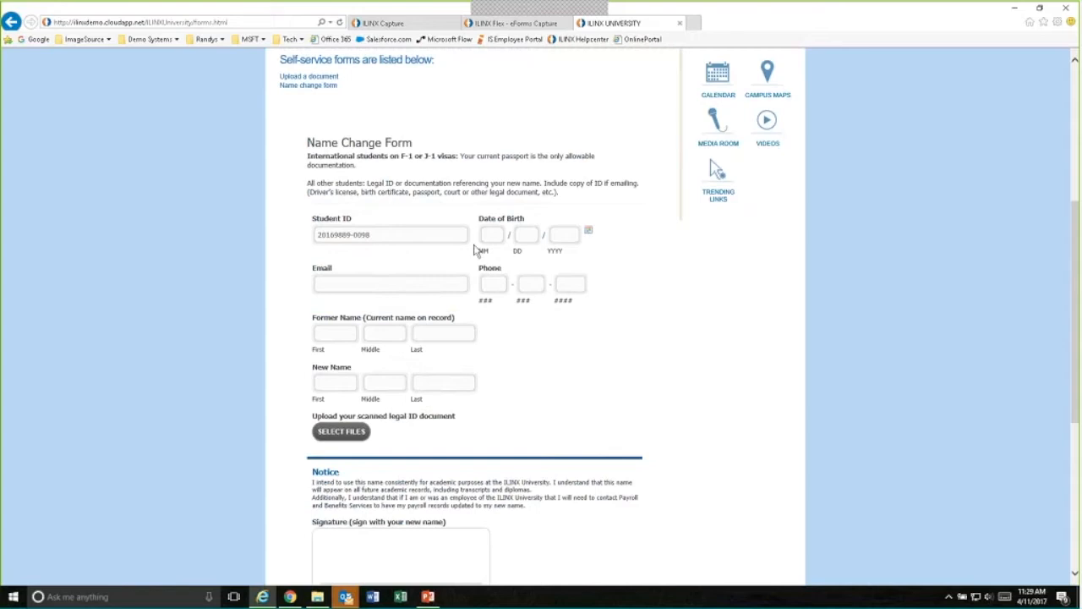
pyautogui.scroll(-1, 549, 335)
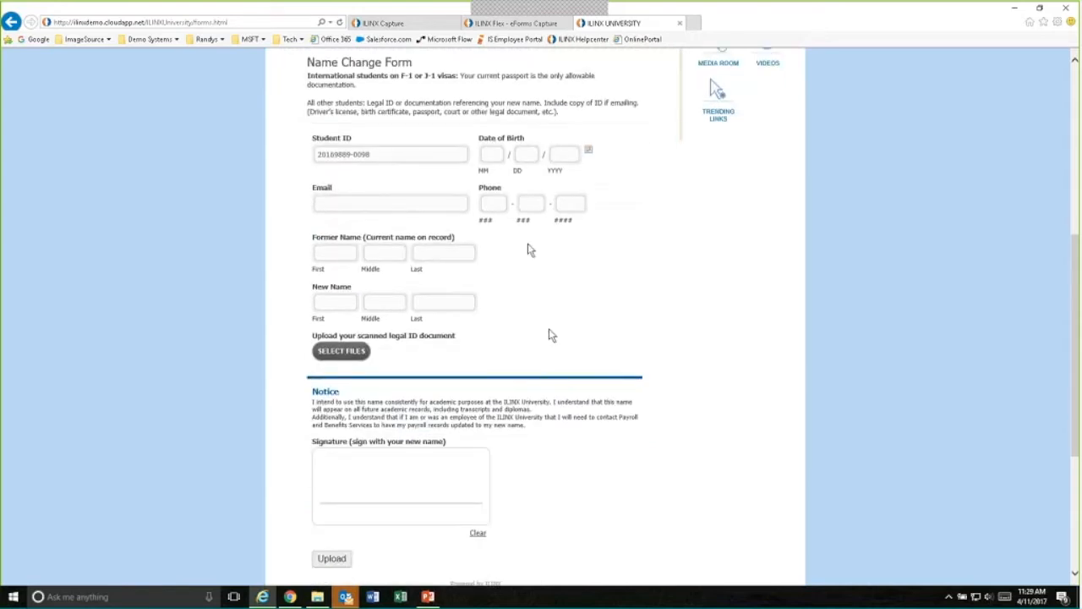
pyautogui.scroll(-1, 531, 251)
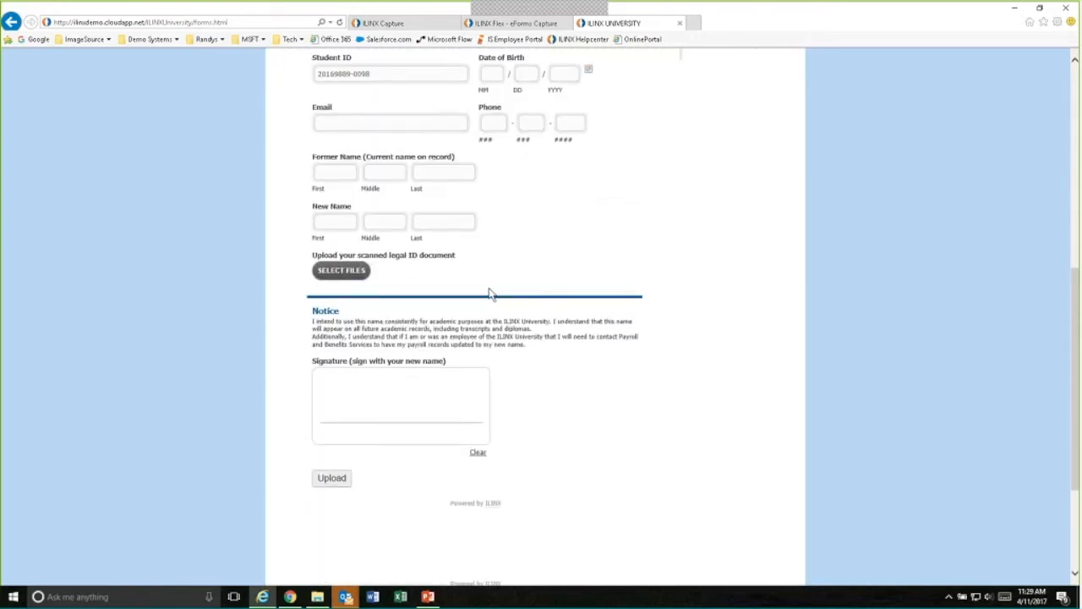
pyautogui.scroll(2, 490, 296)
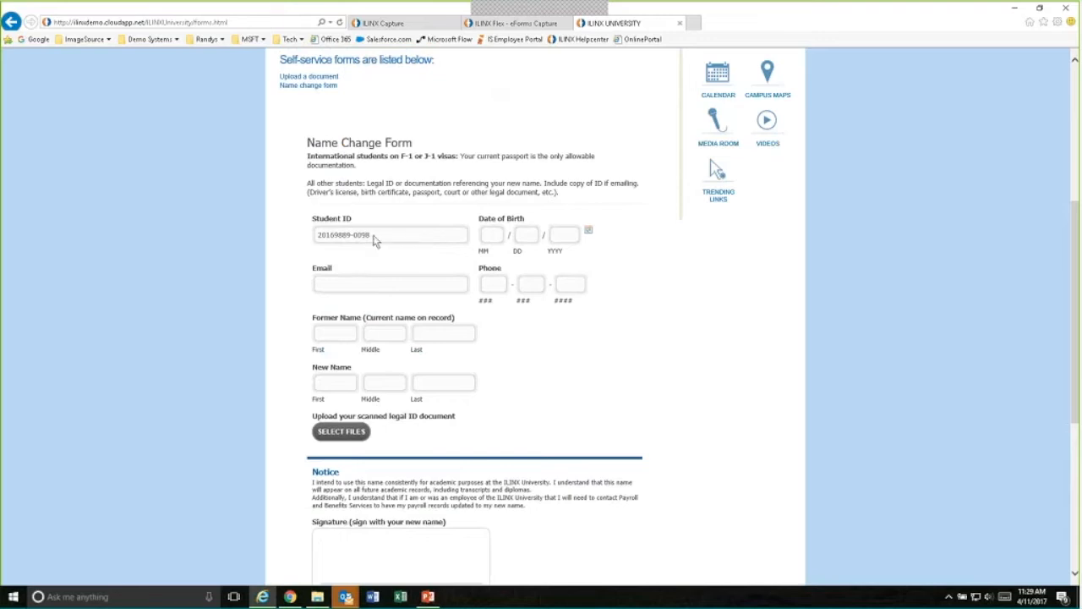
# - Draw a freehand sample signature in the Name Change Form's signature box and return to the top of the form
pyautogui.scroll(-2, 365, 267)
pyautogui.scroll(-2, 365, 267)
pyautogui.moveTo(342, 398); pyautogui.dragTo(459, 394)
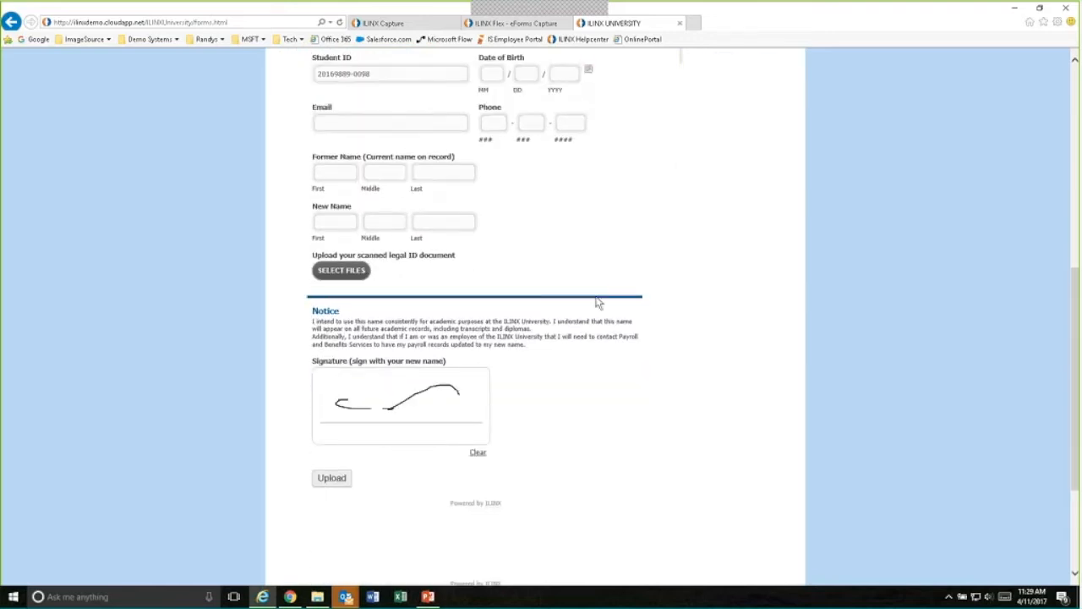
pyautogui.scroll(6, 596, 302)
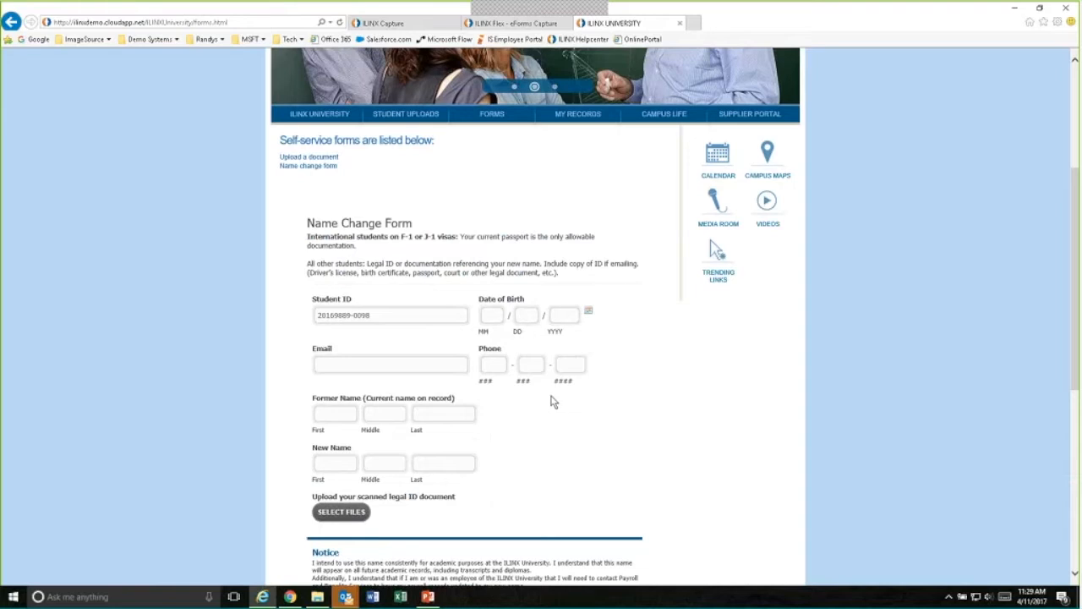
pyautogui.scroll(2, 537, 421)
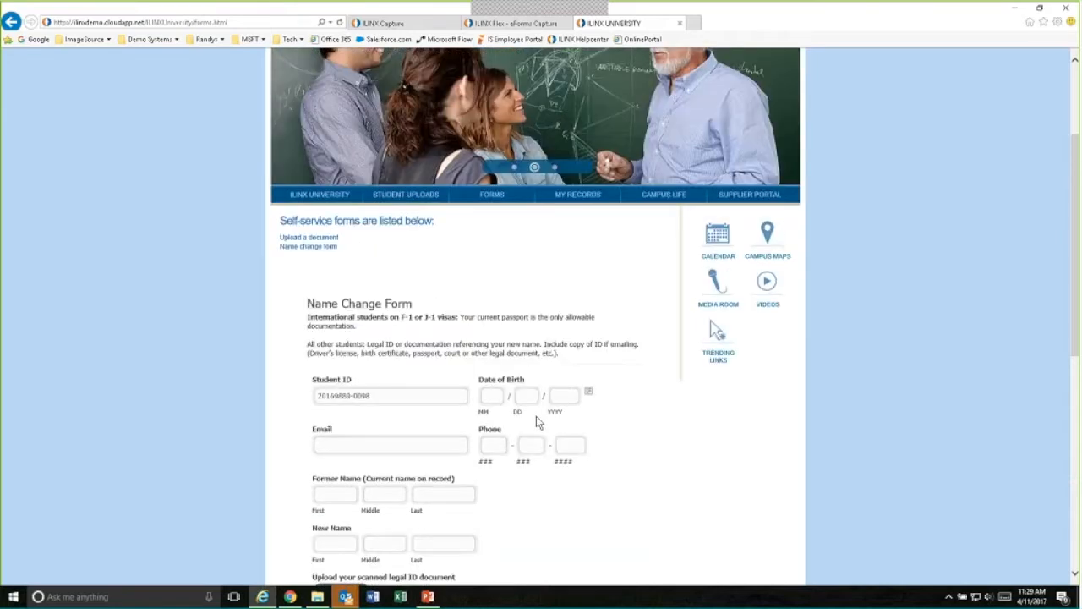
pyautogui.scroll(2, 511, 427)
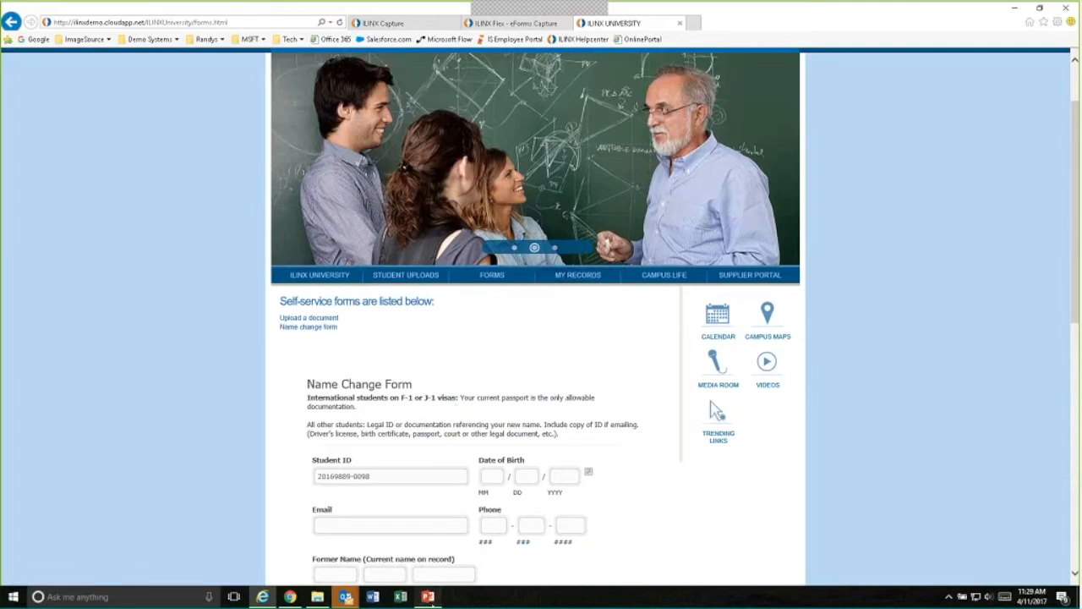
# - Switch to the PowerPoint presentation, start the slide show from the ILINX eForms Demo slide and advance to the ILINX Flex slide
pyautogui.click(428, 595)
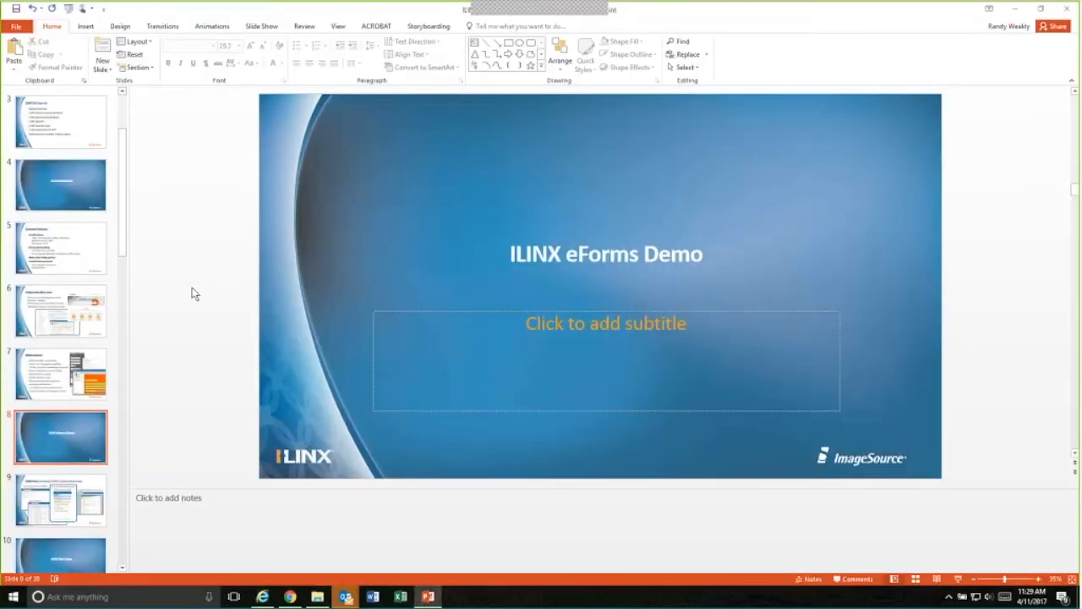
pyautogui.hotkey('shift', 'F5')
pyautogui.click(174, 21)
pyautogui.click(148, 36)
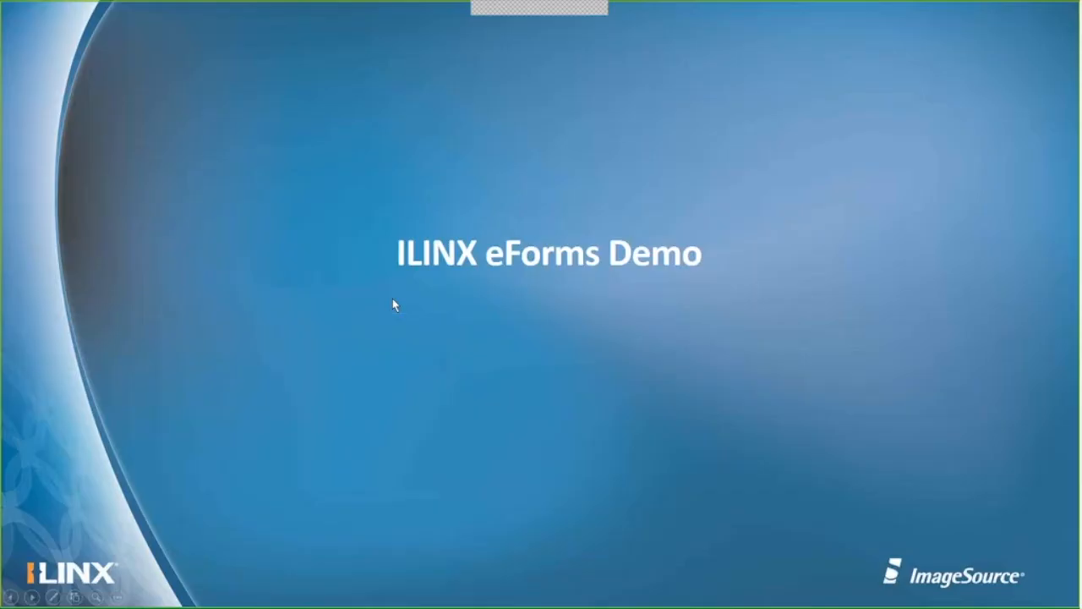
pyautogui.click(393, 301)
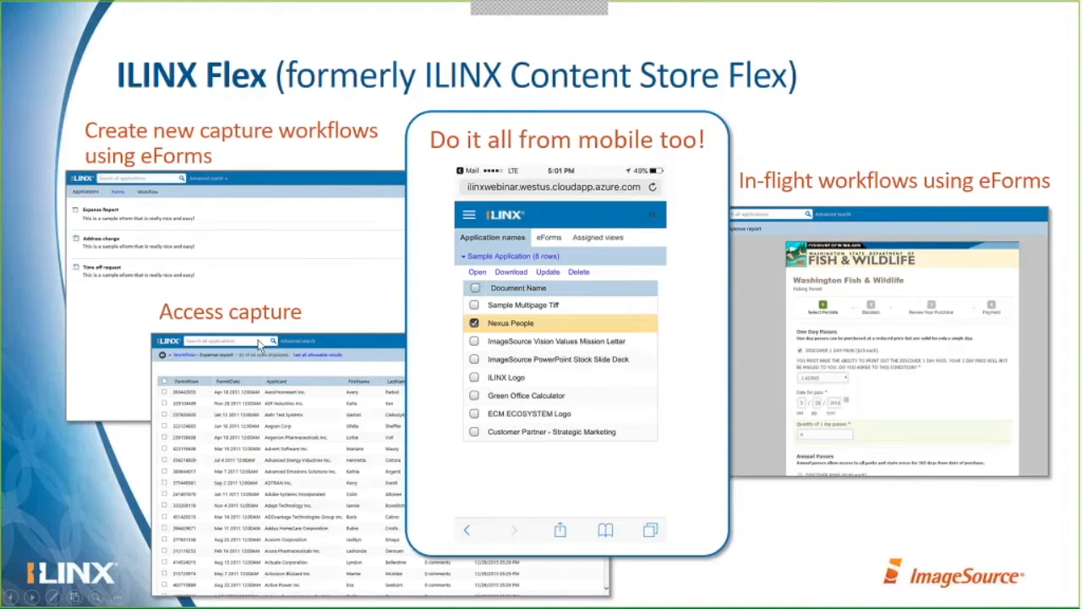
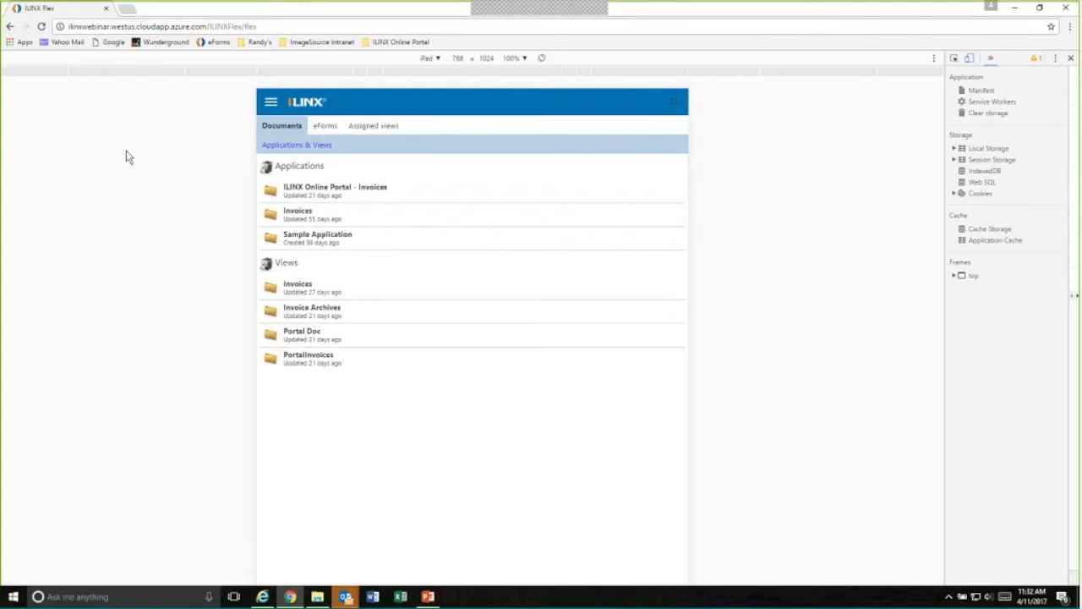
# - Preview the ILINX Flex page at iPhone 6 screen size, then return the device emulation to iPad
pyautogui.click(433, 58)
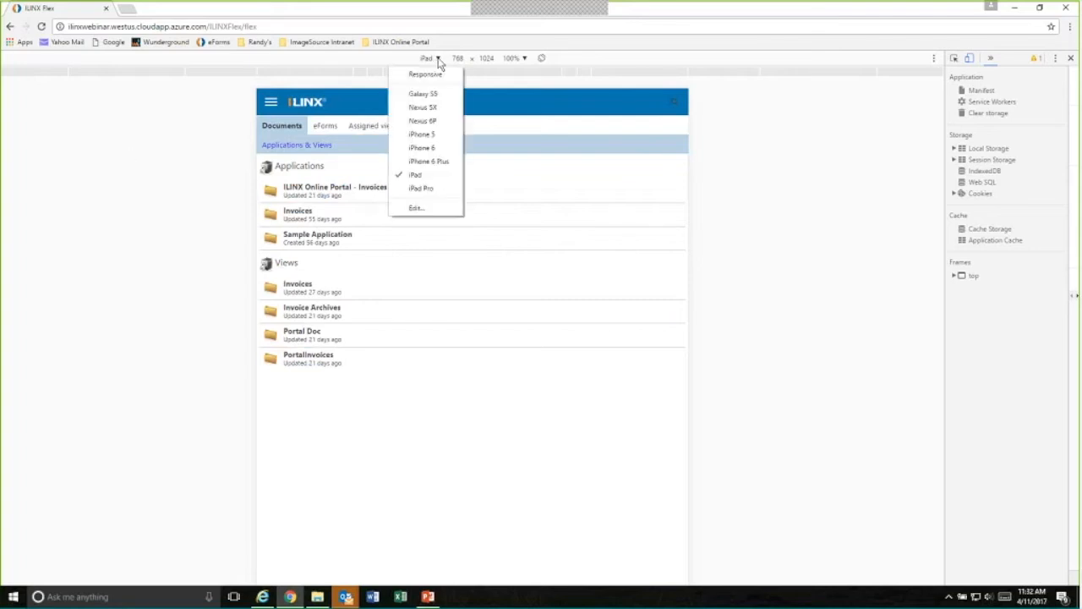
pyautogui.click(422, 147)
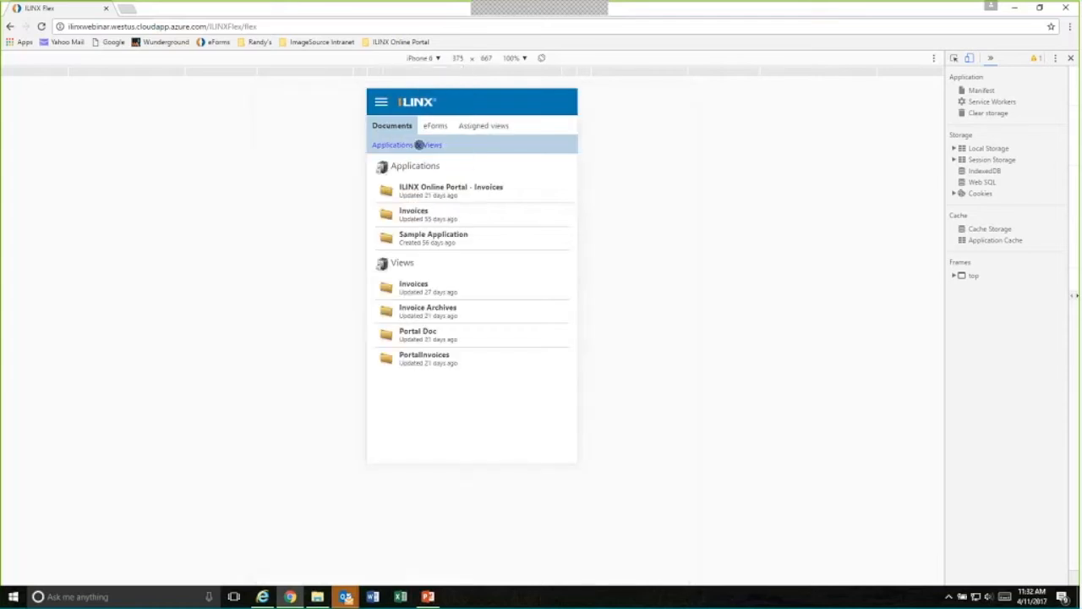
pyautogui.click(438, 59)
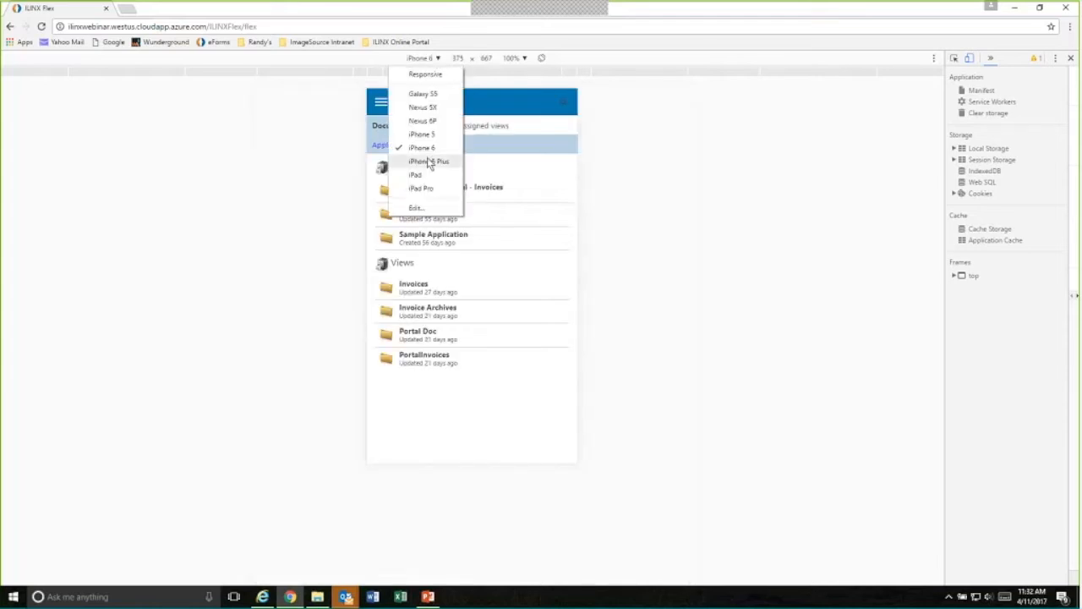
pyautogui.click(415, 174)
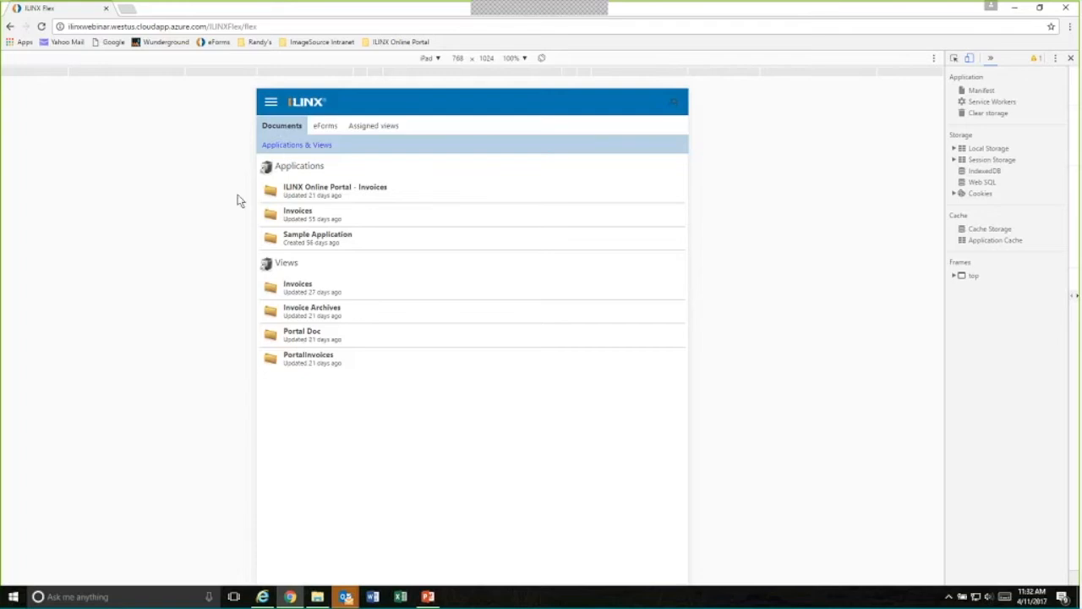
# - Open the Invoices application's document list, switch to the Sample Application list, and briefly check the main navigation menu
pyautogui.click(294, 210)
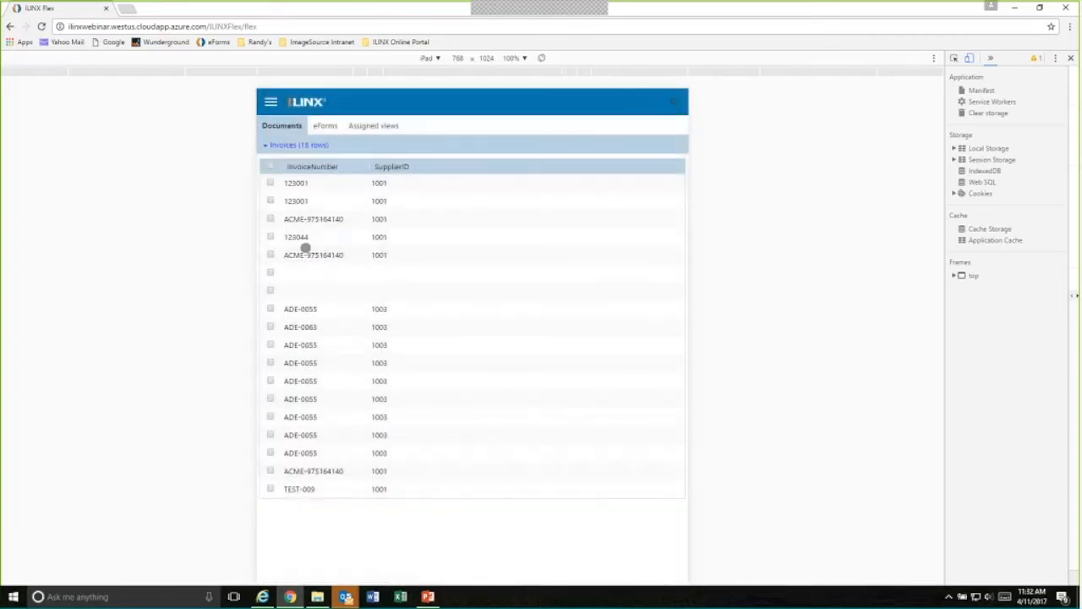
pyautogui.click(279, 145)
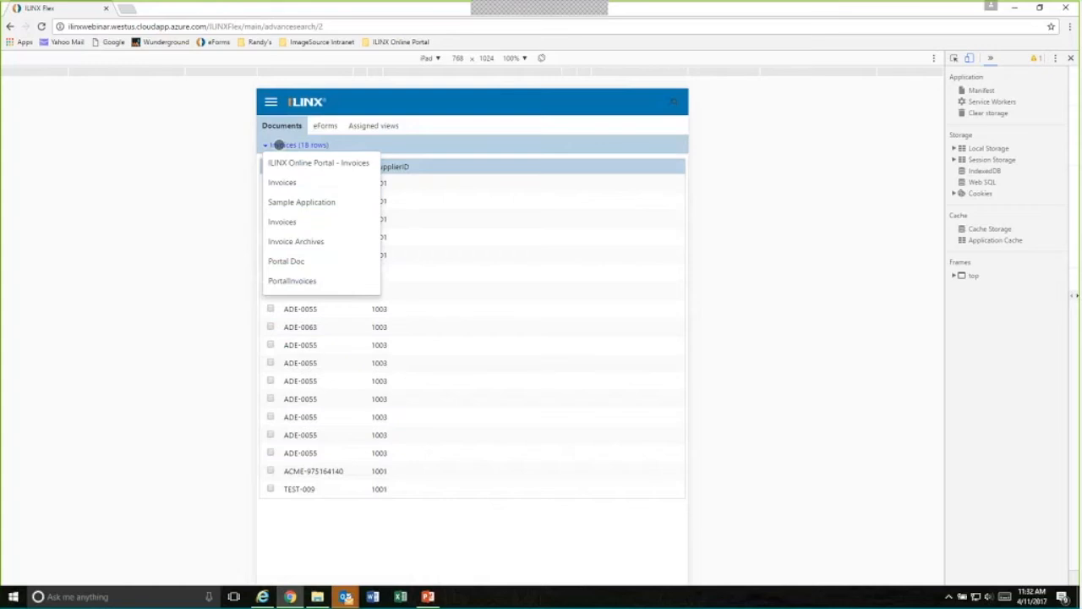
pyautogui.click(284, 182)
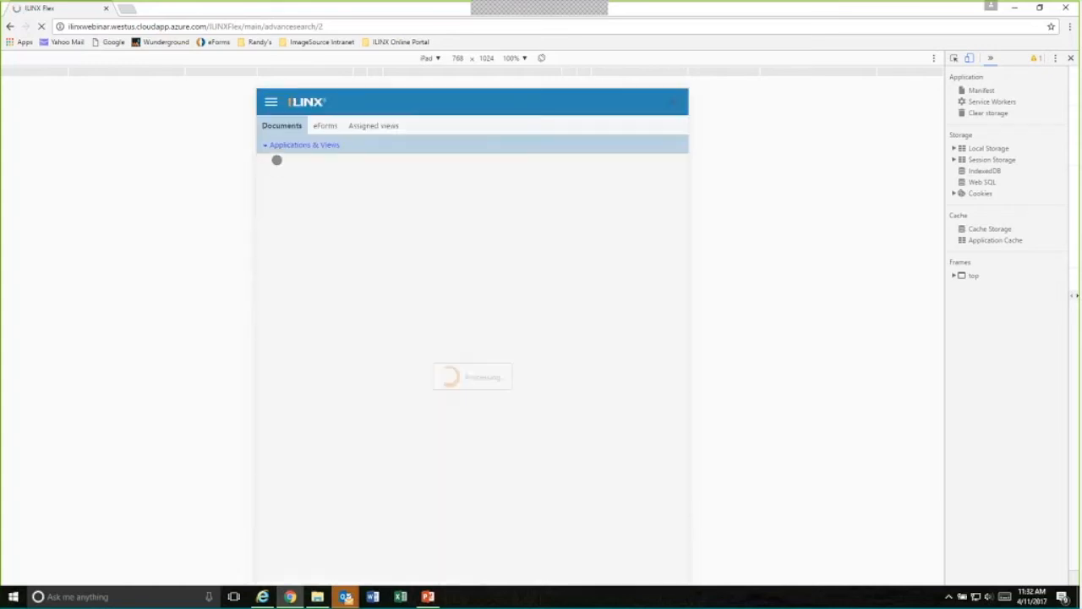
pyautogui.click(283, 145)
pyautogui.click(296, 201)
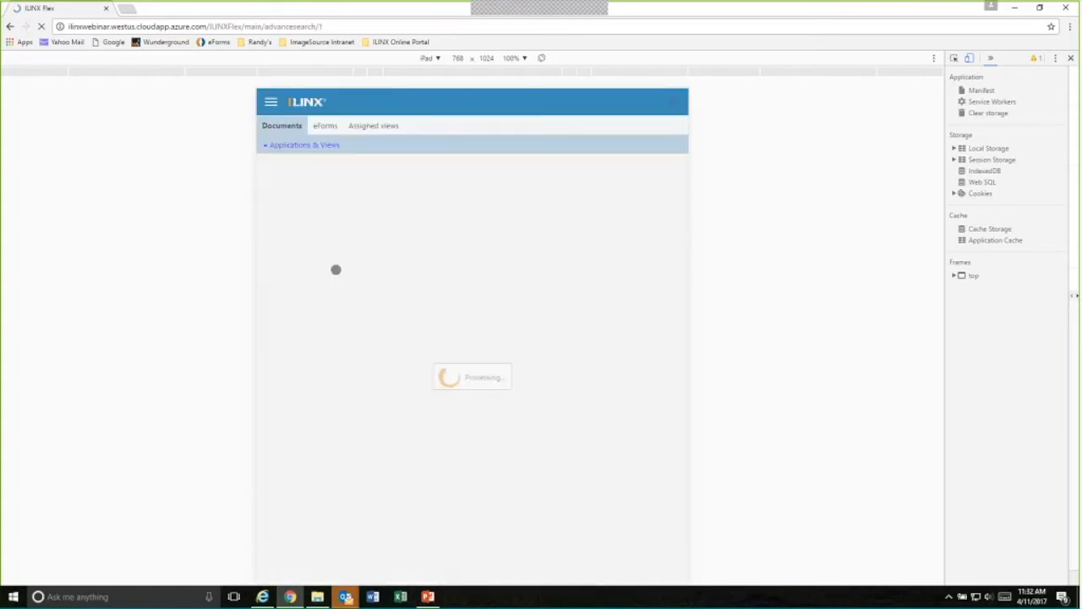
pyautogui.click(270, 101)
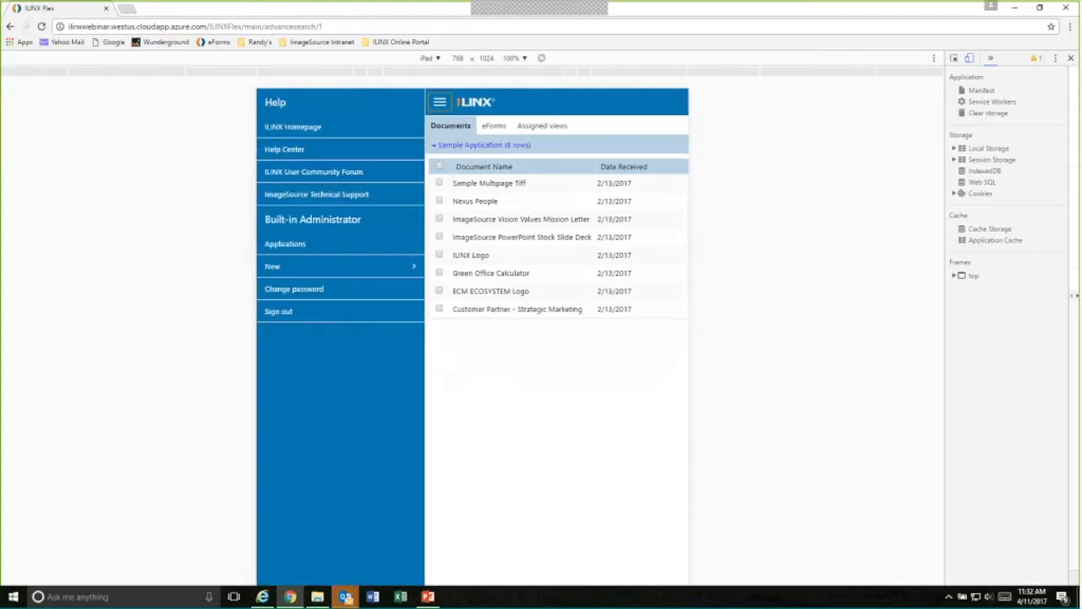
pyautogui.click(502, 327)
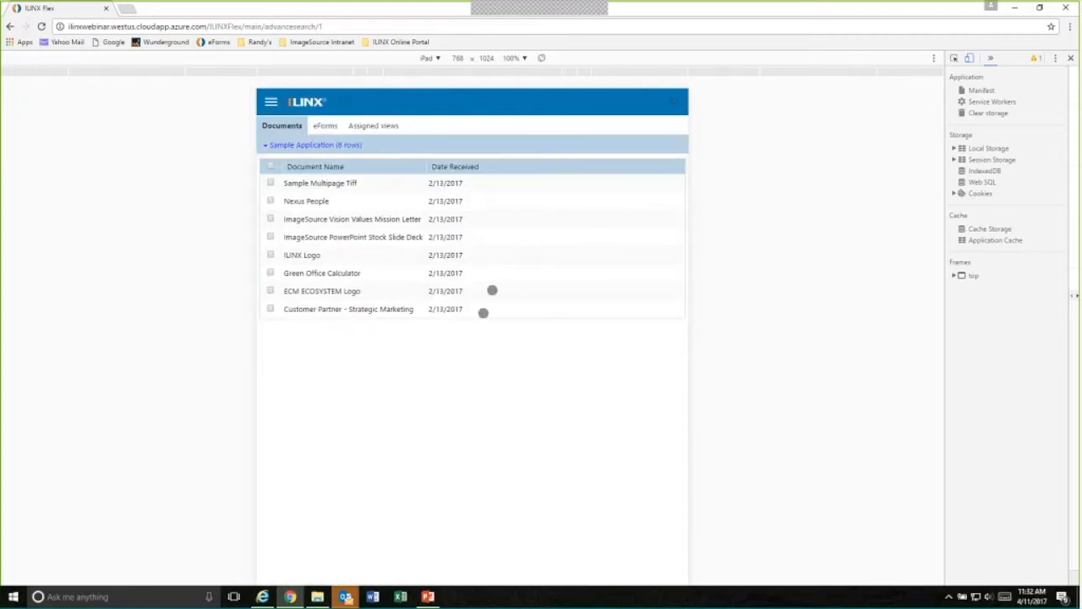
# - Select the Sample Multipage Tiff document, view its editable index fields, and cancel the update
pyautogui.click(271, 182)
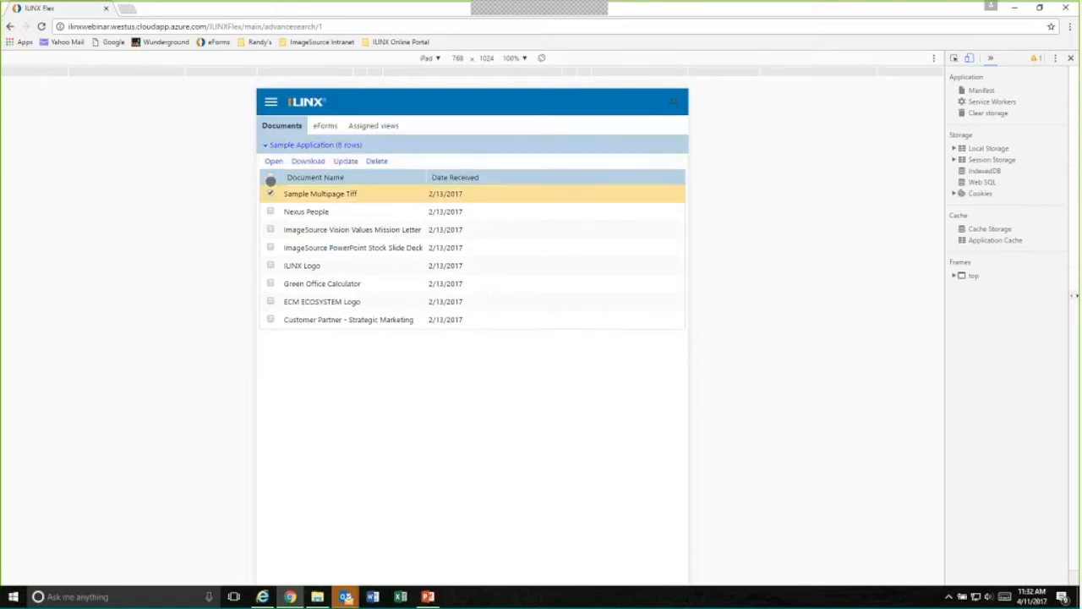
pyautogui.rightClick(326, 194)
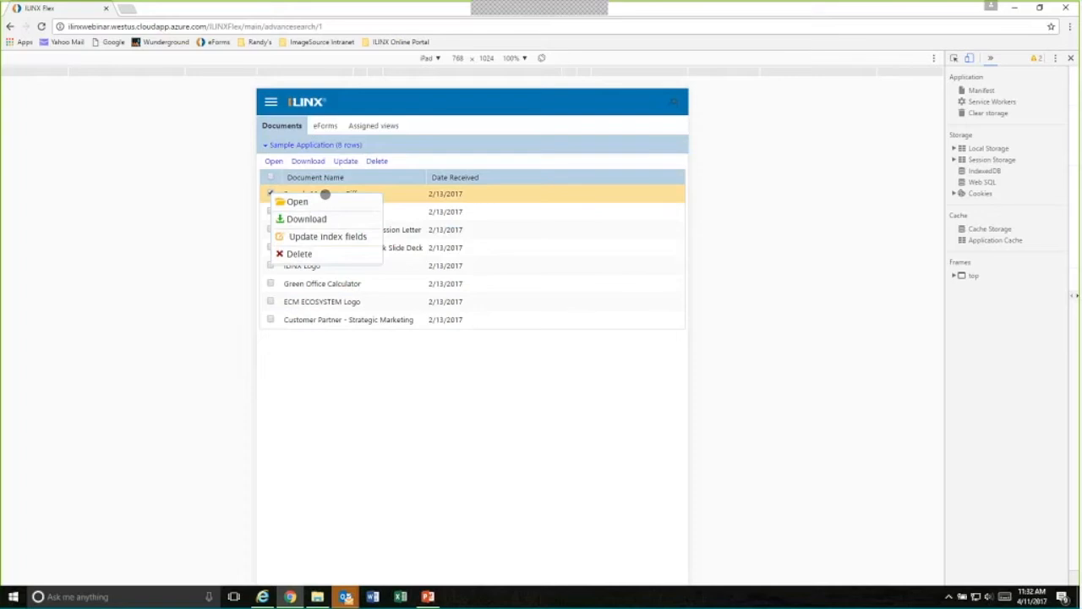
pyautogui.click(313, 237)
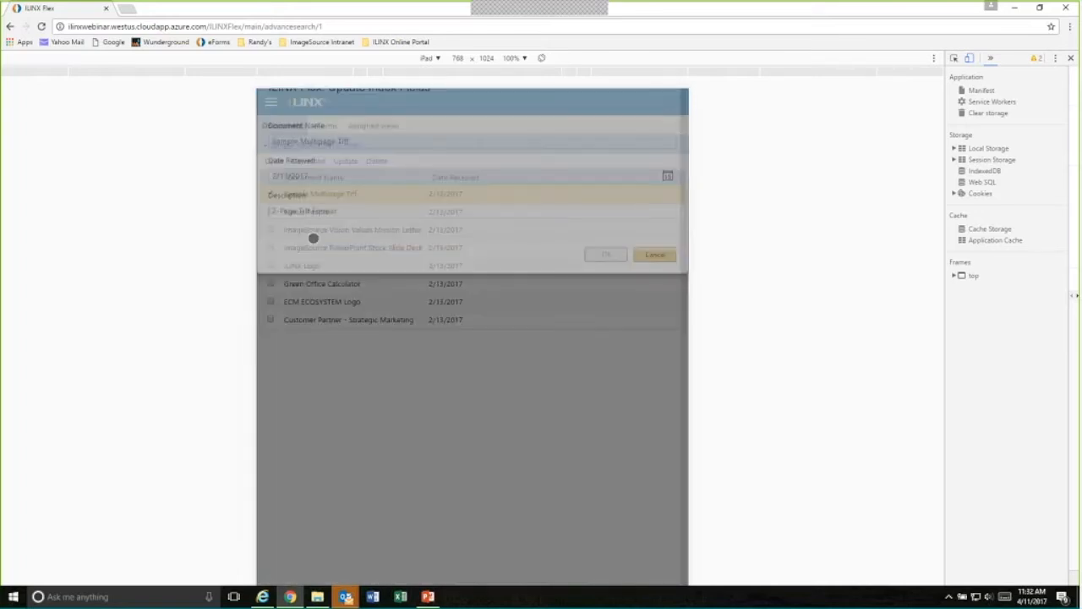
pyautogui.click(653, 293)
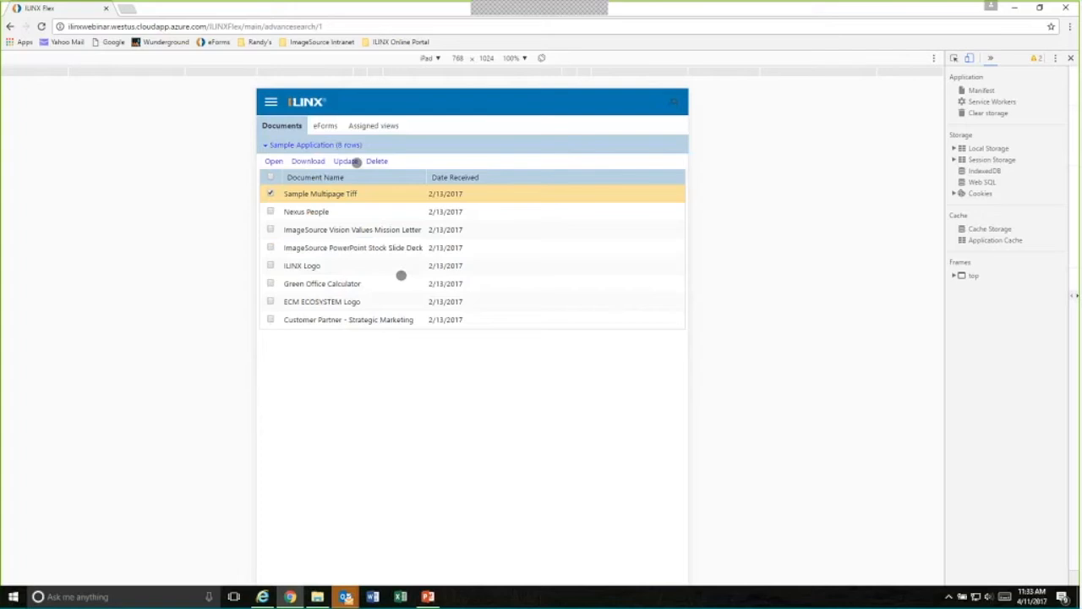
# - In the ILINX 8 Webinar eForm, look up "acc" and pick Access National Corporation as company, with Patrol Division as department
pyautogui.click(330, 126)
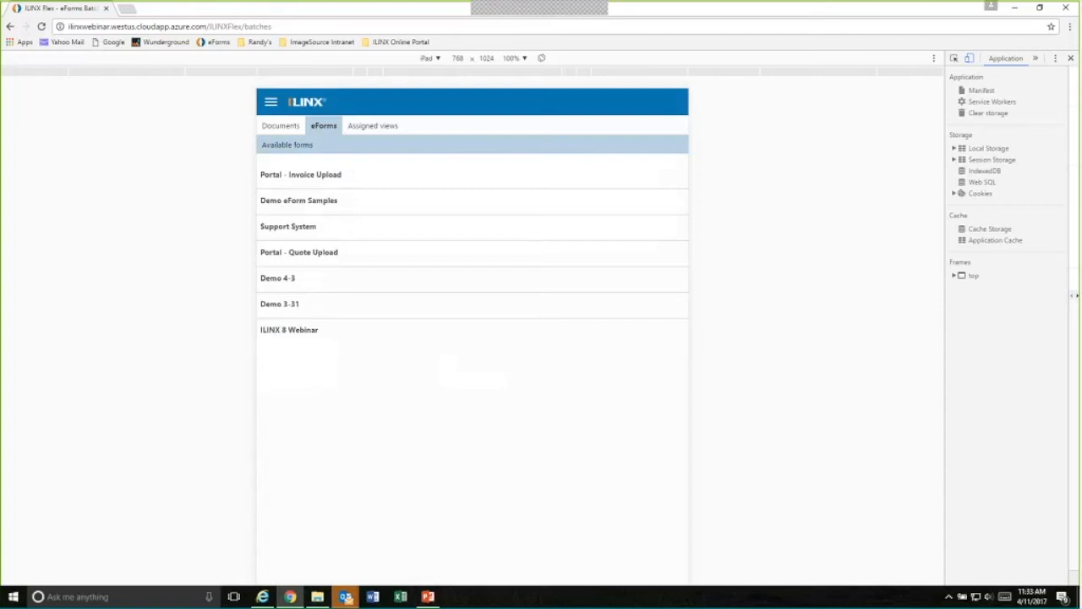
pyautogui.click(279, 331)
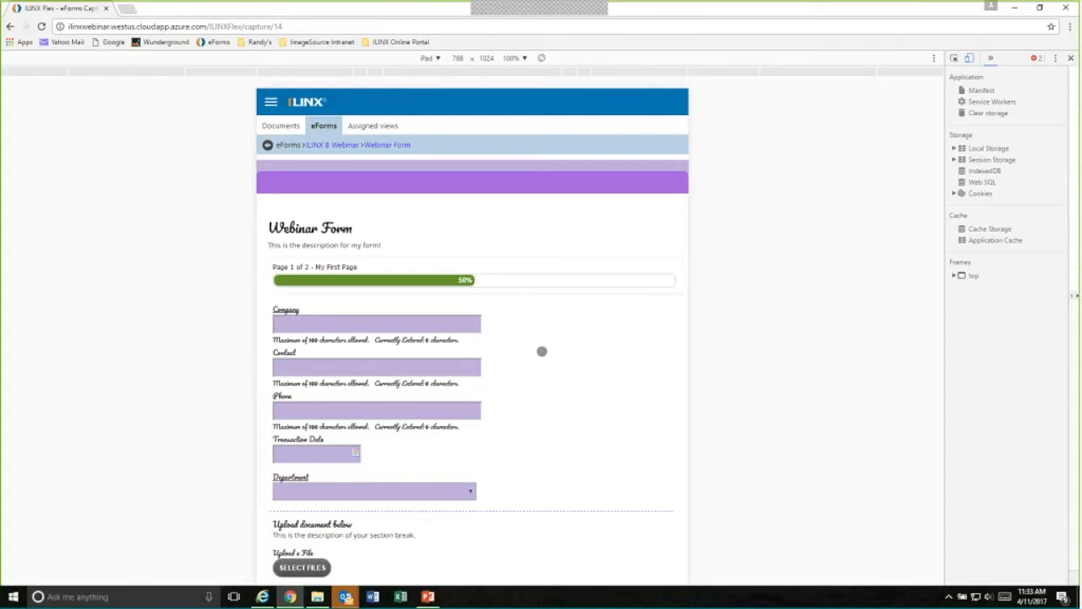
pyautogui.click(377, 324)
pyautogui.write('acc')
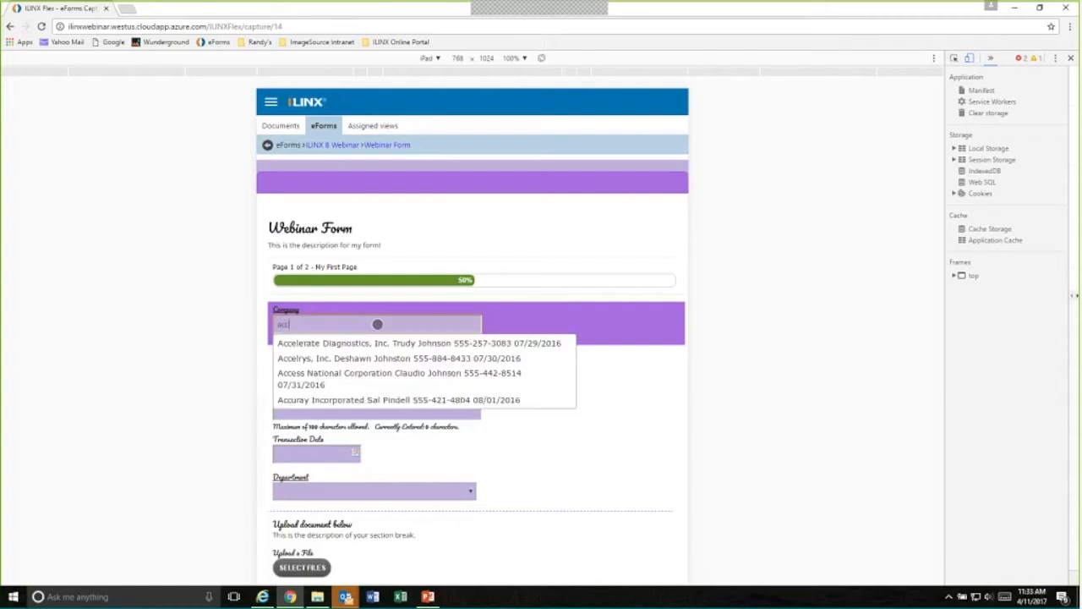
pyautogui.click(386, 374)
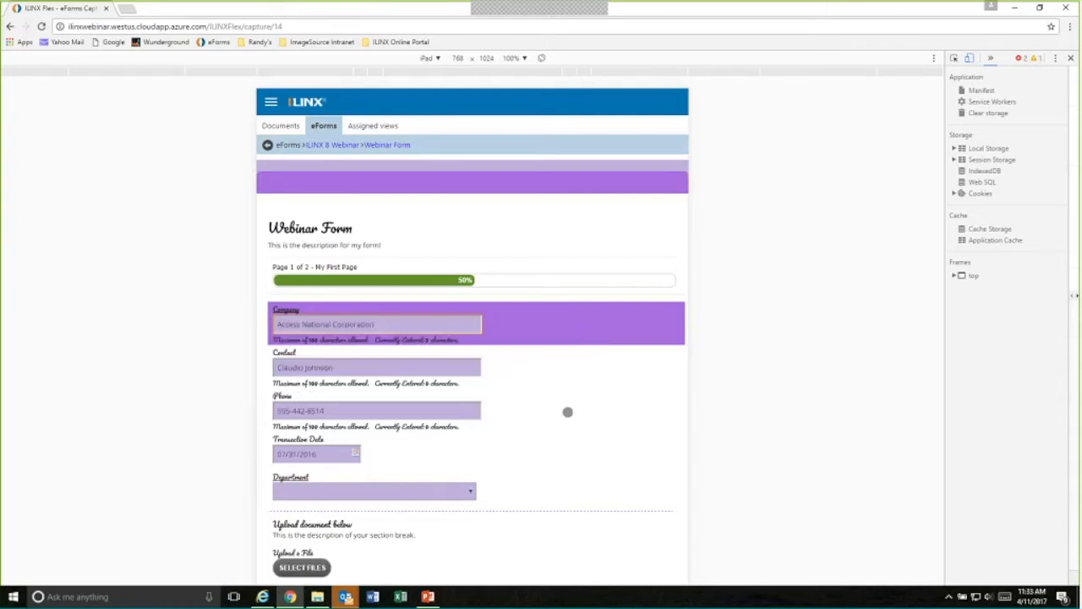
pyautogui.click(460, 495)
pyautogui.click(356, 431)
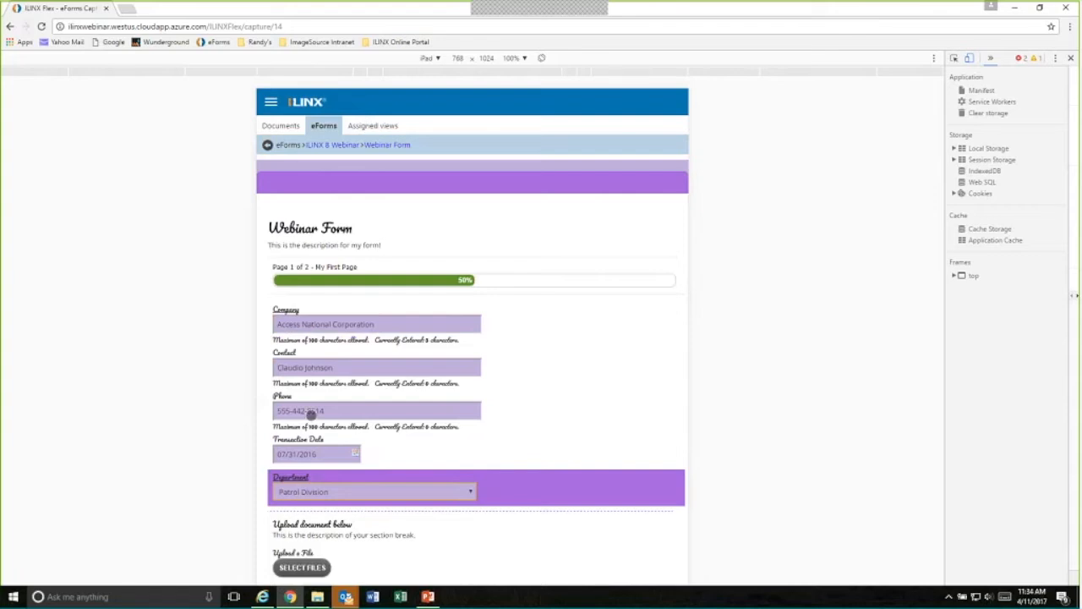
# - Load the ILINX 8 webinar view among the assigned views, open the Addus HomeCare Corporation submission, and return to the list
pyautogui.click(360, 125)
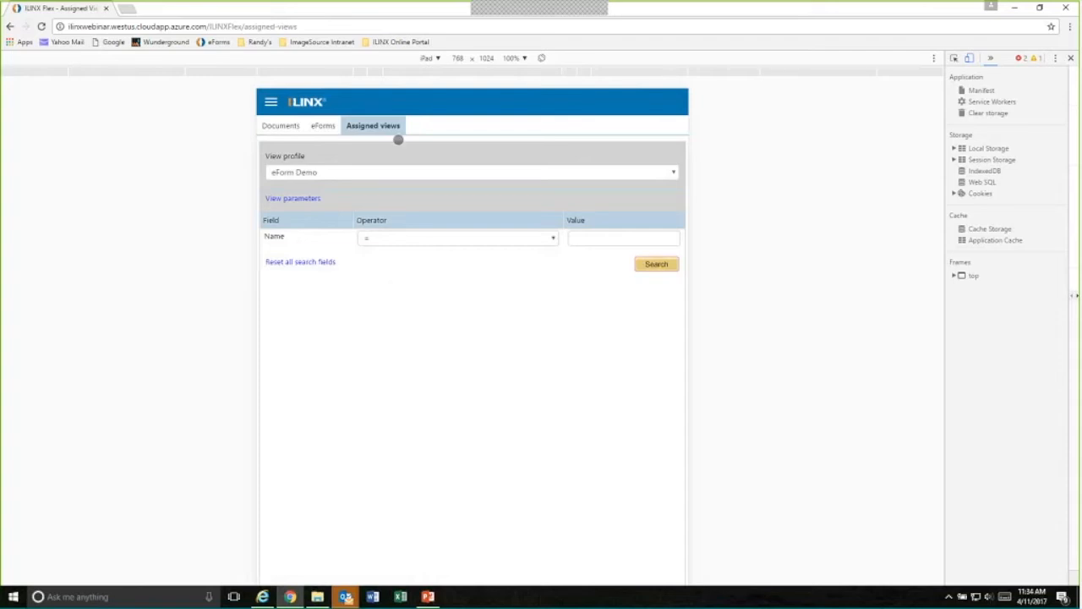
pyautogui.click(673, 171)
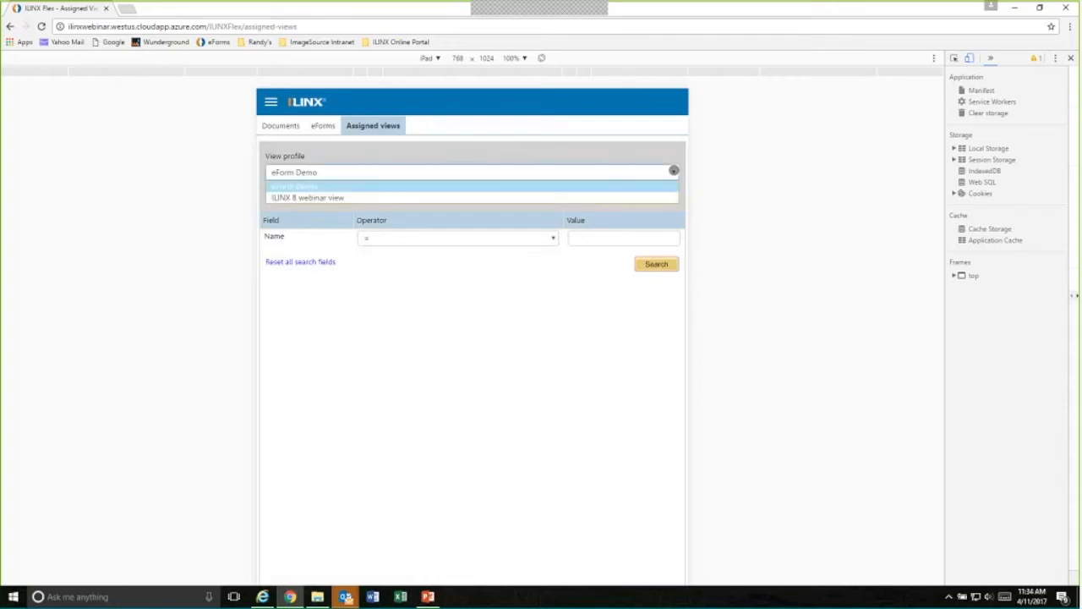
pyautogui.click(295, 199)
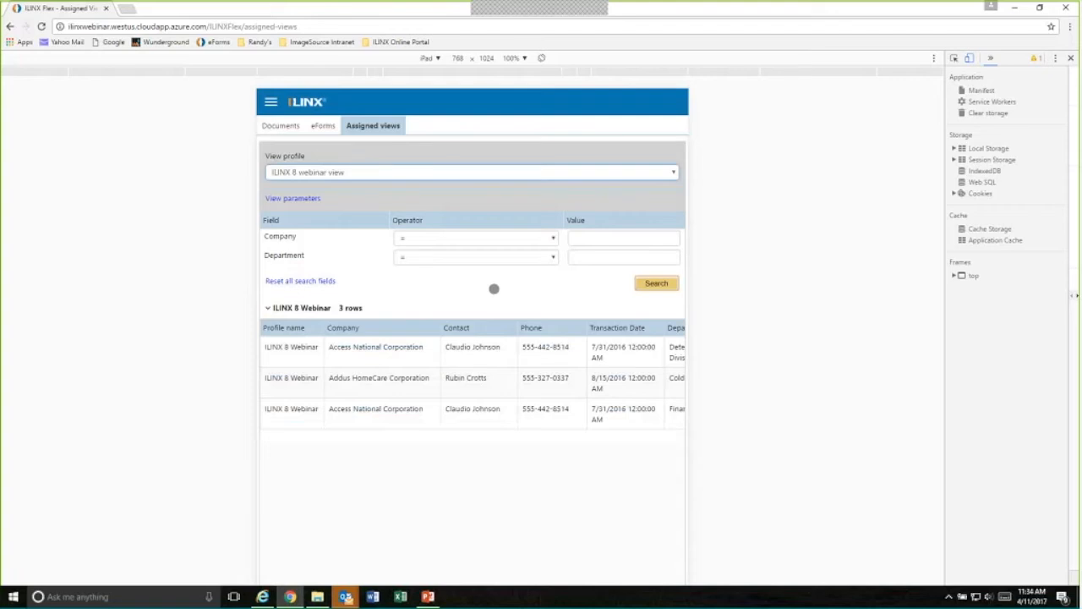
pyautogui.click(570, 241)
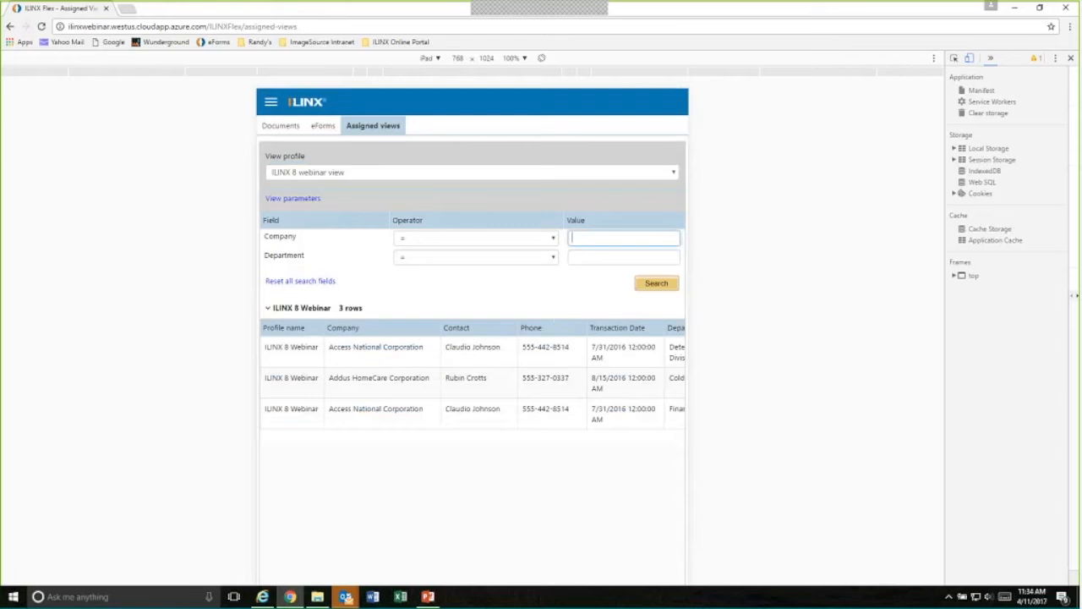
pyautogui.click(359, 378)
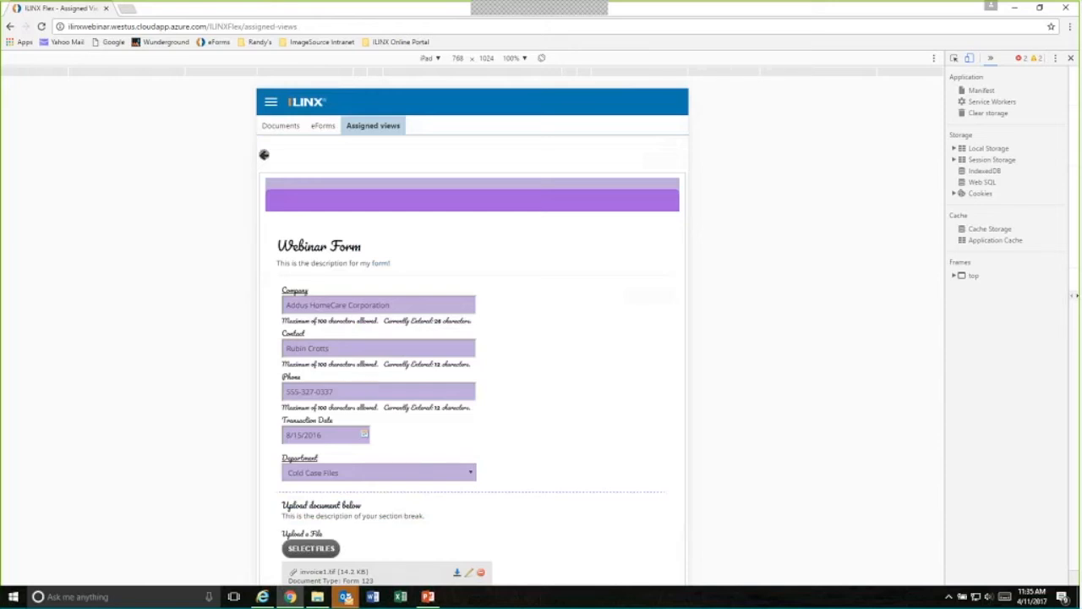
pyautogui.click(264, 156)
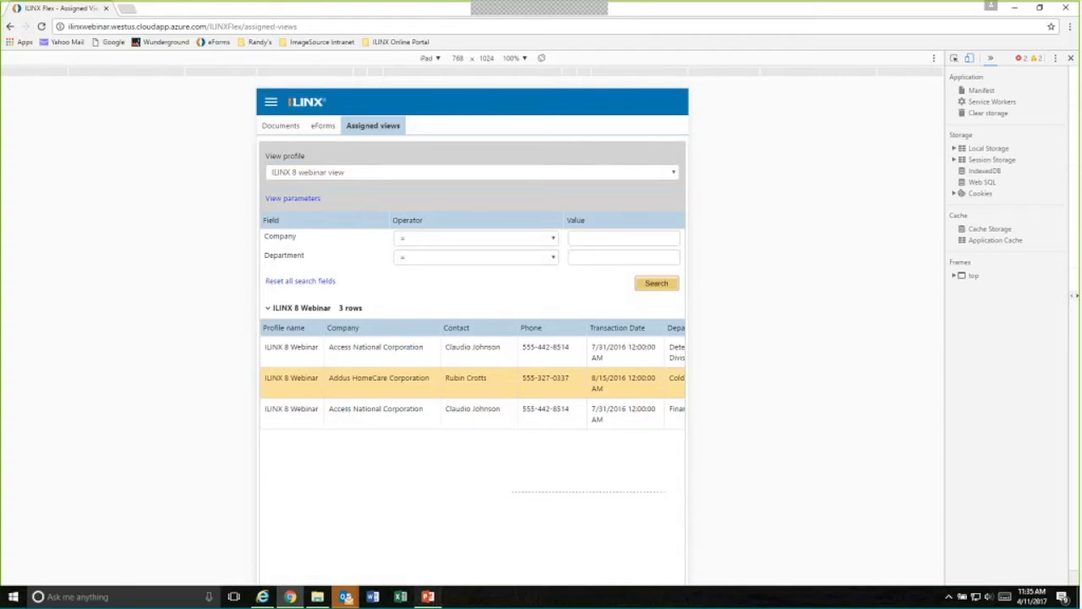
# - Switch to the PowerPoint presentation, start the slide show from the ILINX Flex Demo slide and advance to ILINX Capture: Server Extension Enhancements
pyautogui.click(431, 596)
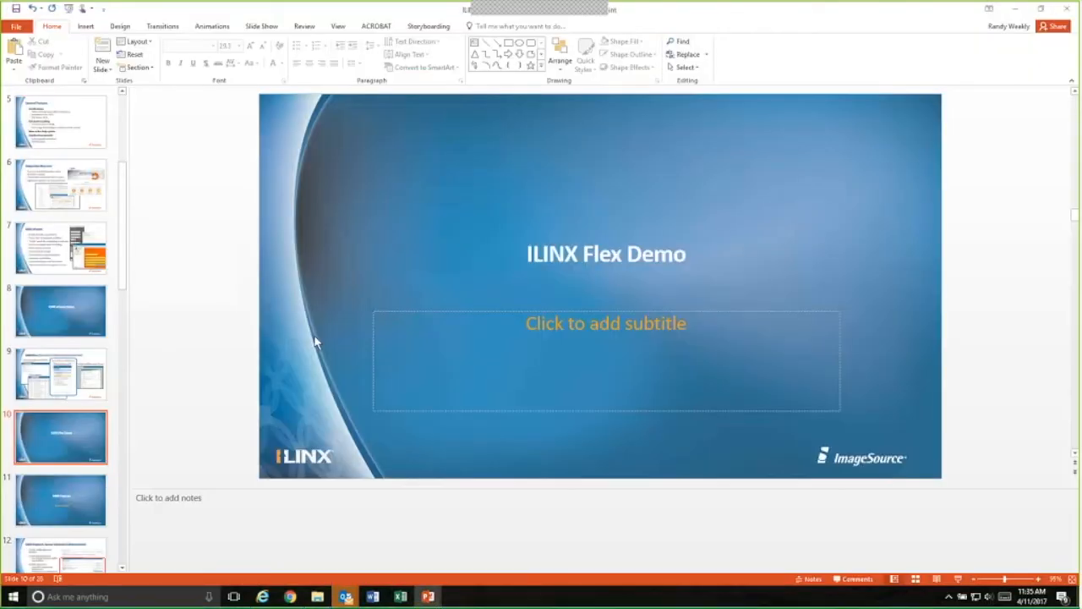
pyautogui.hotkey('shift', 'F5')
pyautogui.click(161, 22)
pyautogui.click(135, 32)
pyautogui.click(340, 503)
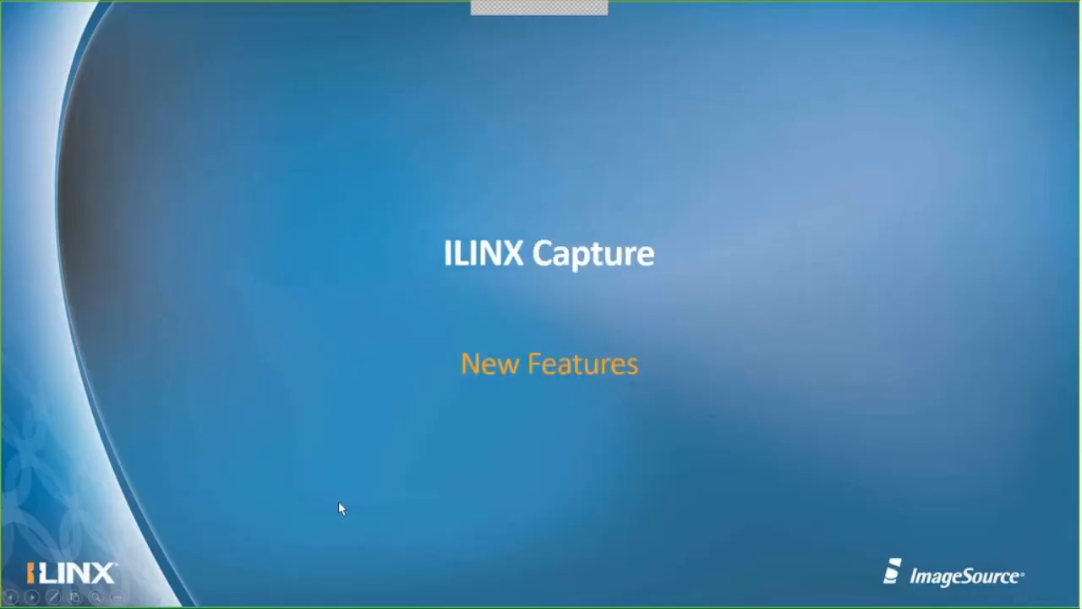
pyautogui.click(339, 502)
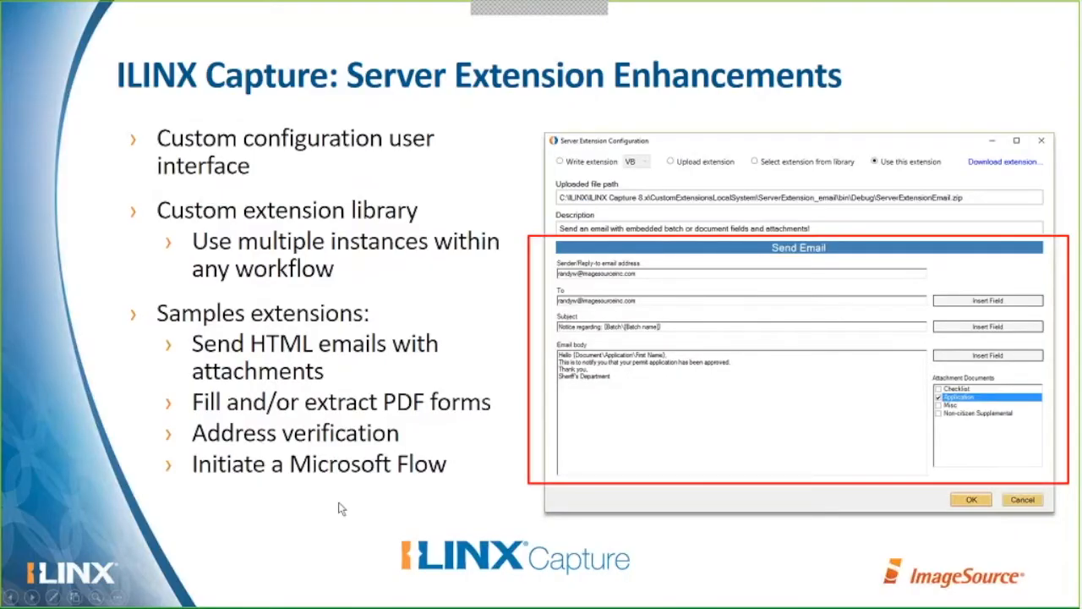